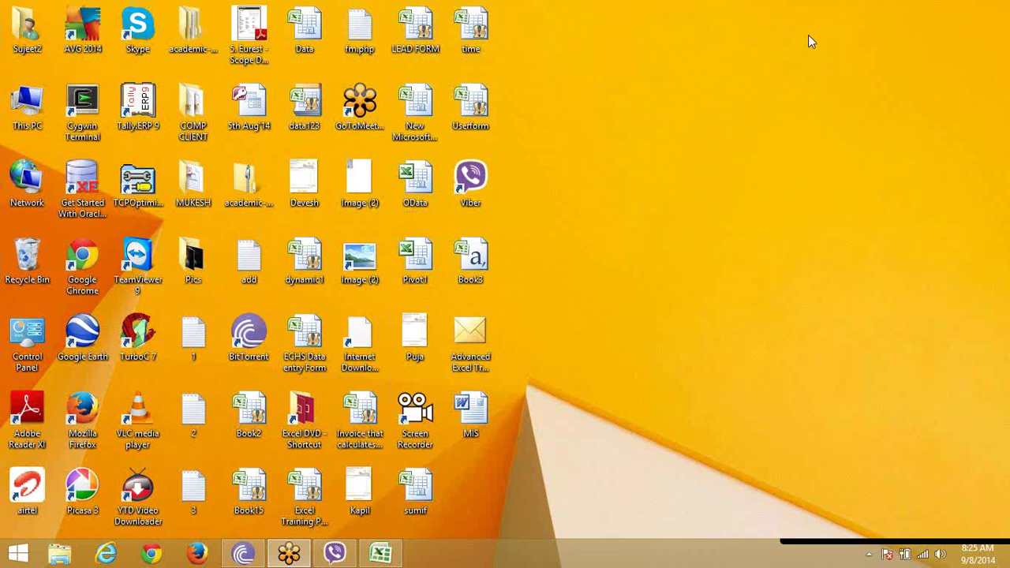
Restore the blank Book1 Excel window and select an empty cell
left_click(381, 553)
left_click(838, 157)
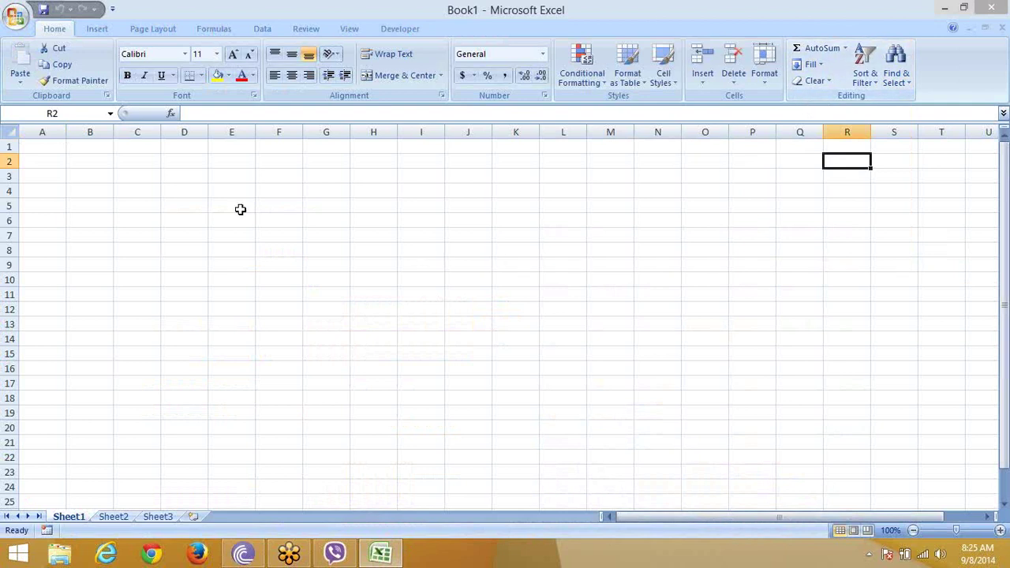
Enter 12, 43, 54, 65, 76, 87, 98 across A1:G1 and begin a SUM in H1
left_click(120, 195)
left_click(43, 148)
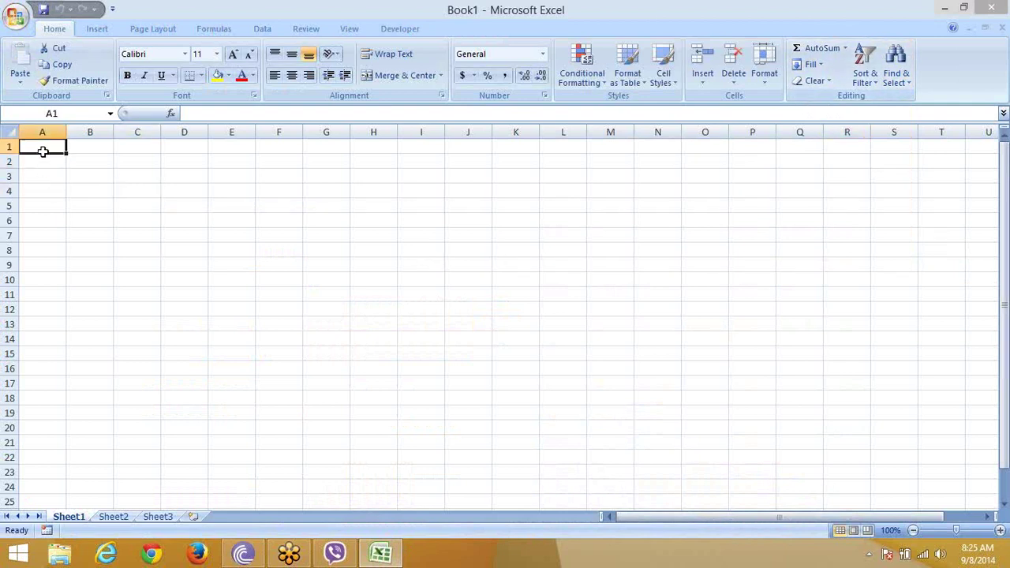
left_click(71, 156)
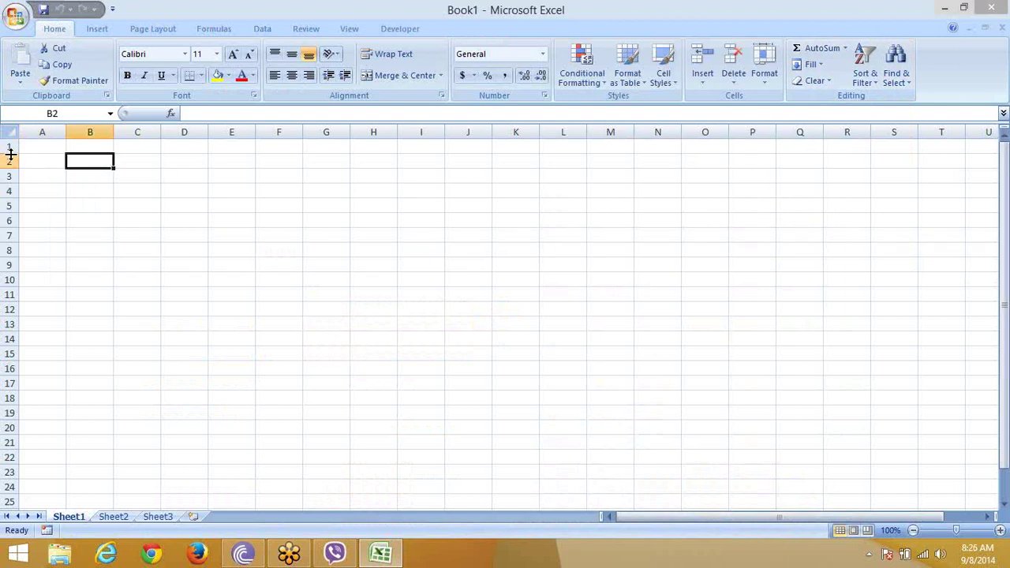
left_click(34, 143)
type("1")
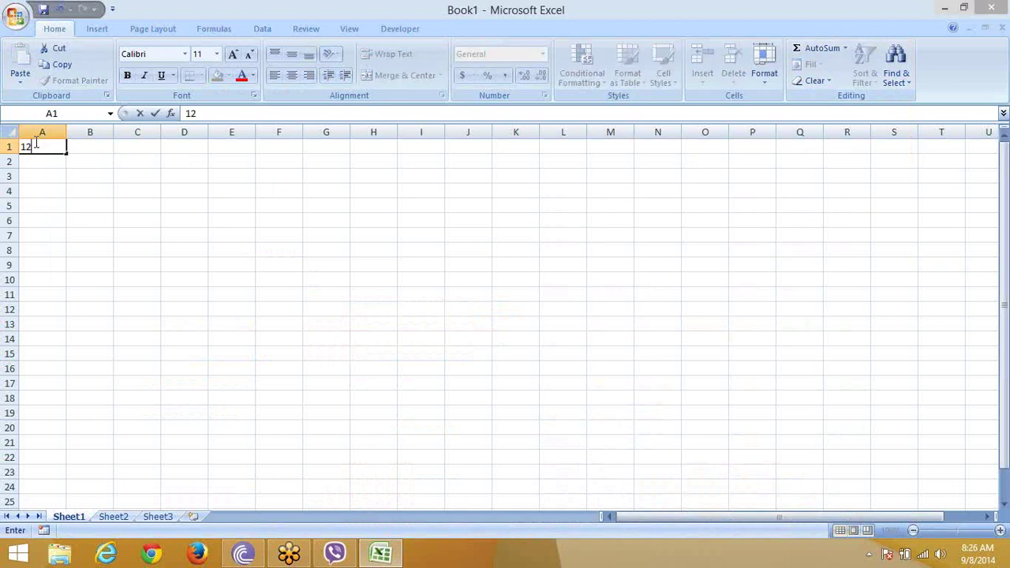
type("2")
key("Tab")
type("43")
key("Tab")
type("54\t65\t76\t87\t98\t")
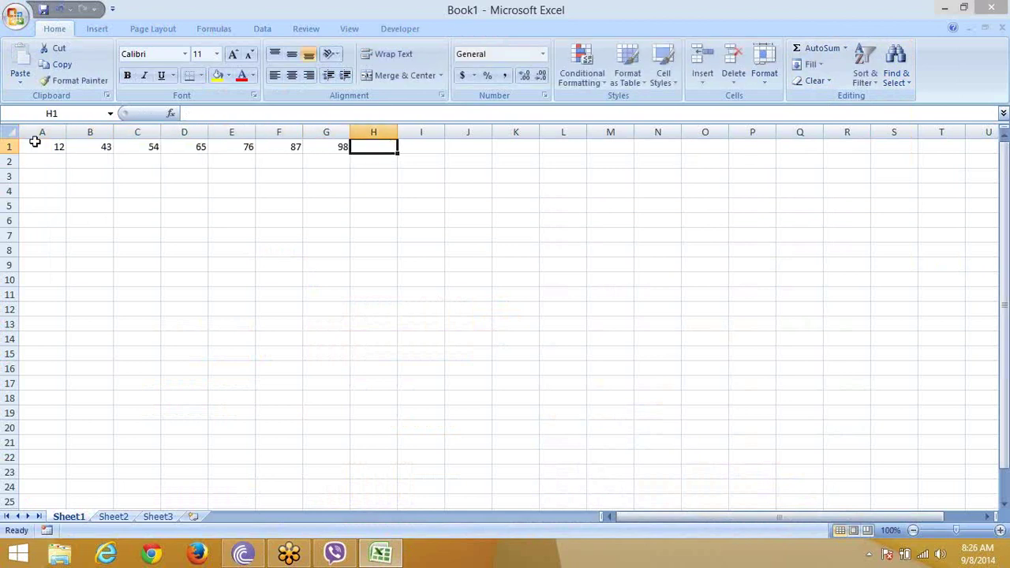
type("=")
type("SUM(")
Total A1:G1 in H1, delete that formula, and return to H1
key("Left")
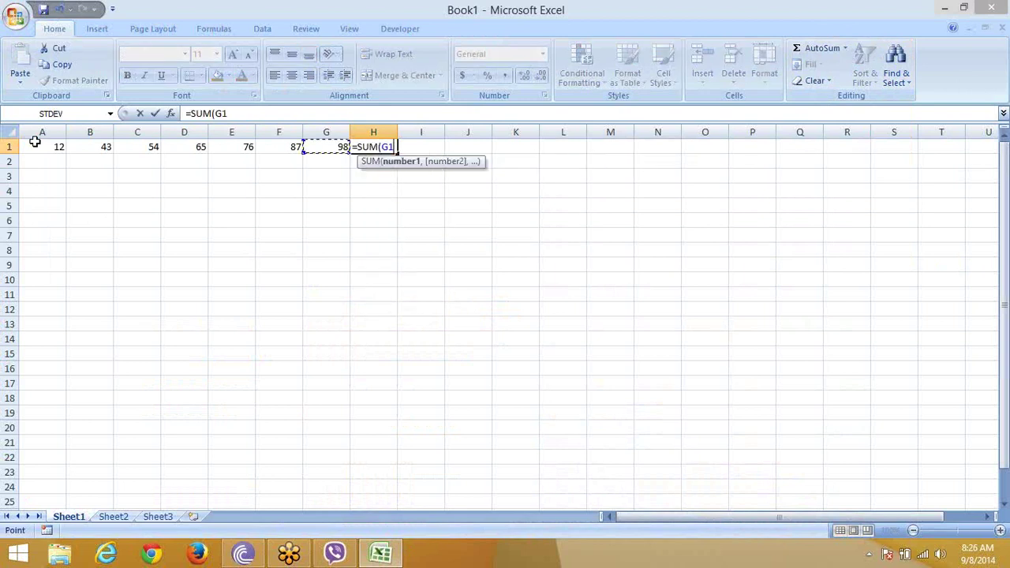
key("shift+Left")
key("shift+Left")
key("shift+Left")
key("shift+Left")
key("shift+Left")
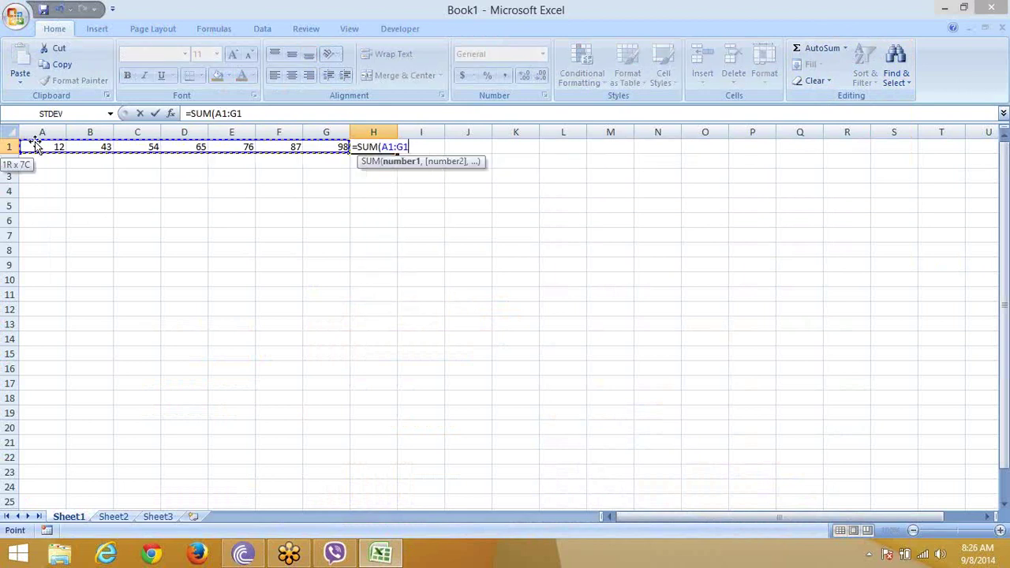
key("ctrl+Return")
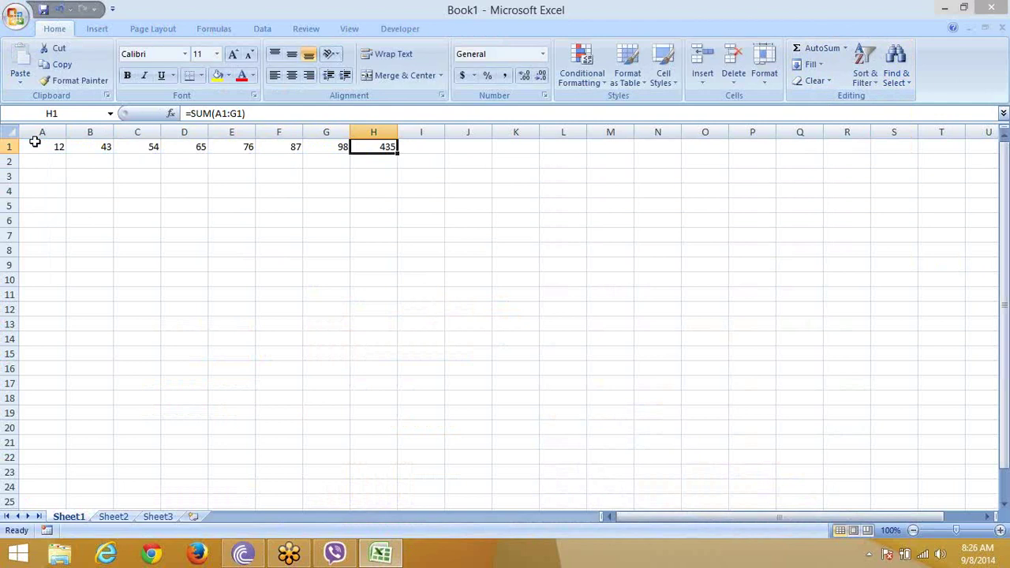
key("Delete")
key("Left")
key("Left")
key("Left")
key("Left")
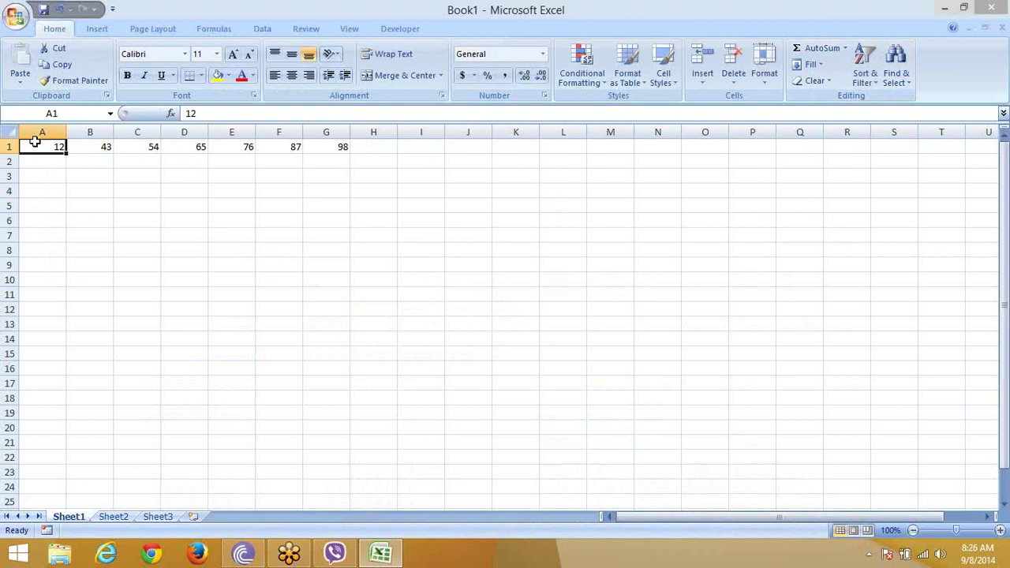
key("ctrl+shift+Right")
key("Right")
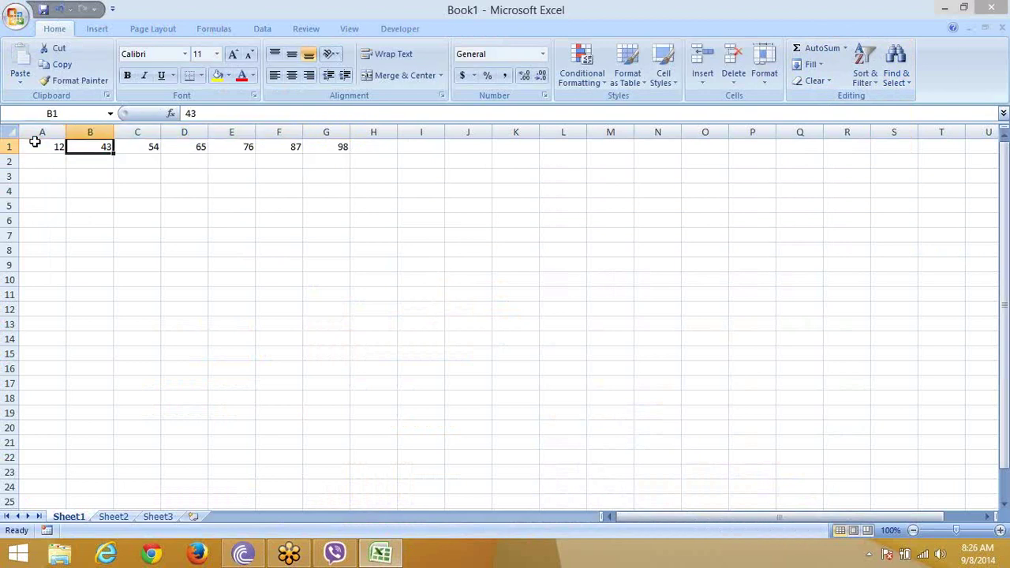
key("ctrl+Right")
key("Right")
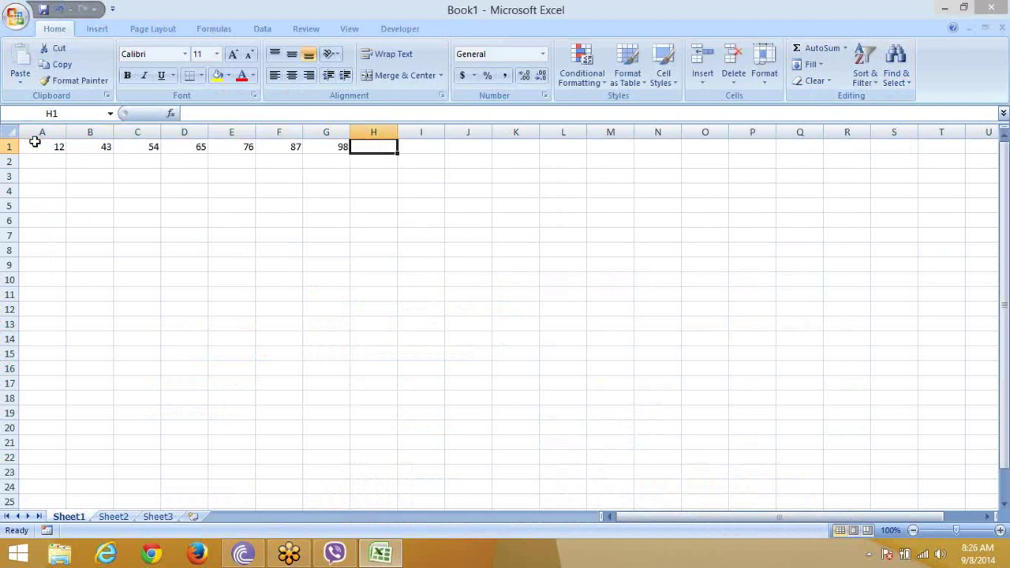
AutoSum row 1 into H1, giving a total of 435
key("alt+equal")
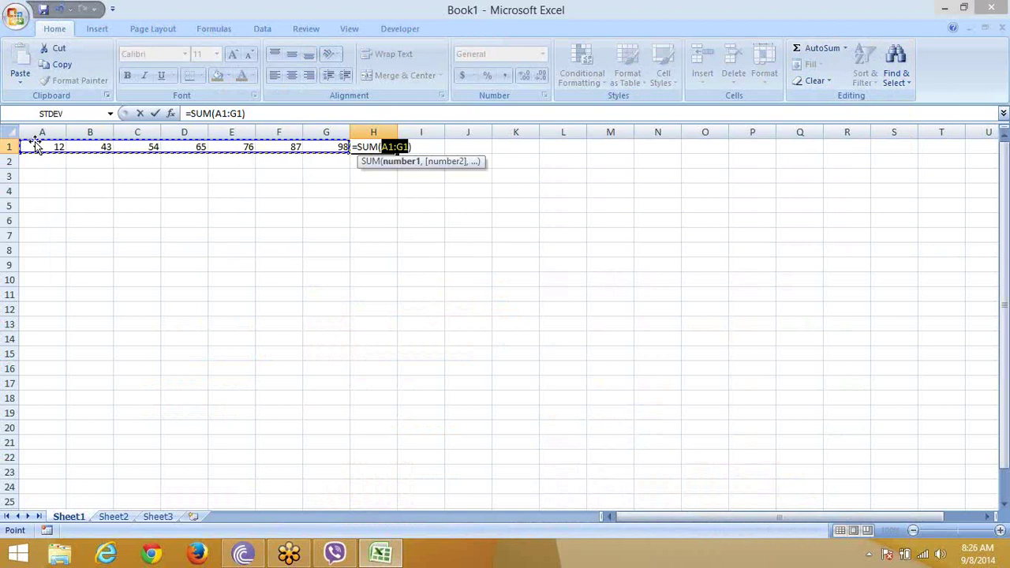
key("Return")
key("Up")
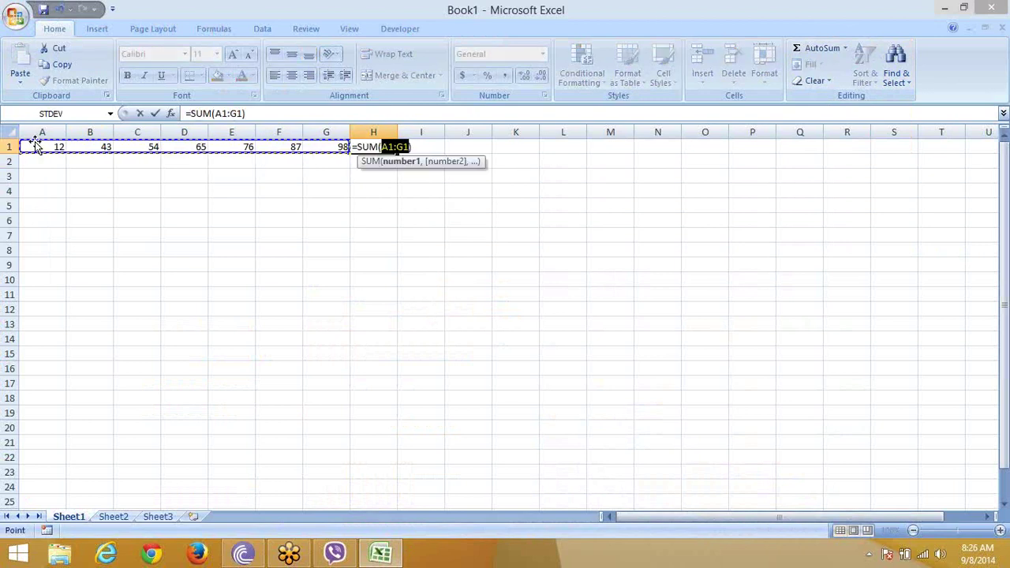
key("Return")
key("Up")
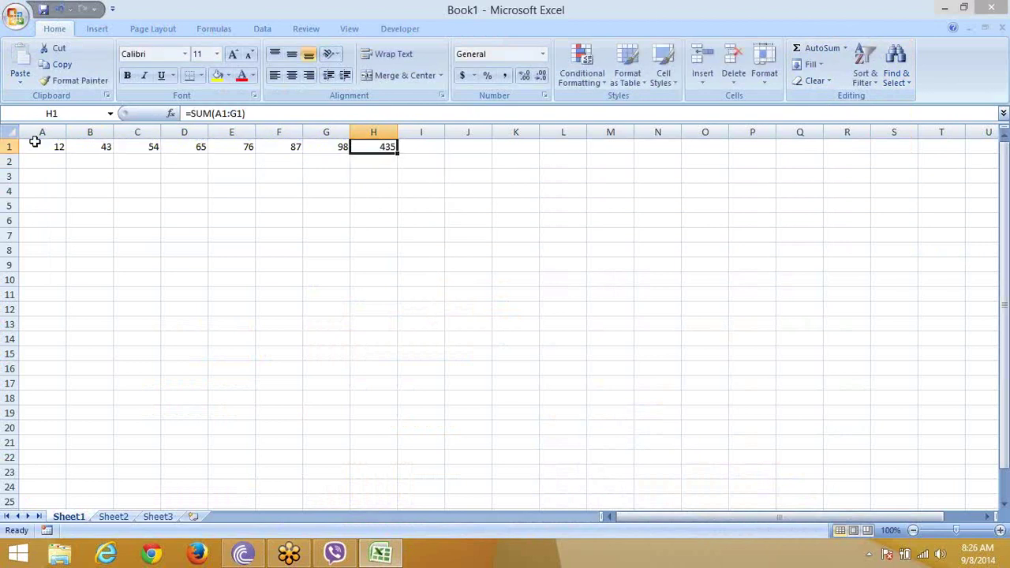
Delete the 54 from C1 and re-AutoSum H1 as =SUM(D1:G1), giving 326
key("Left")
key("Left")
key("Left")
key("Left")
key("Left")
key("Left")
key("Right")
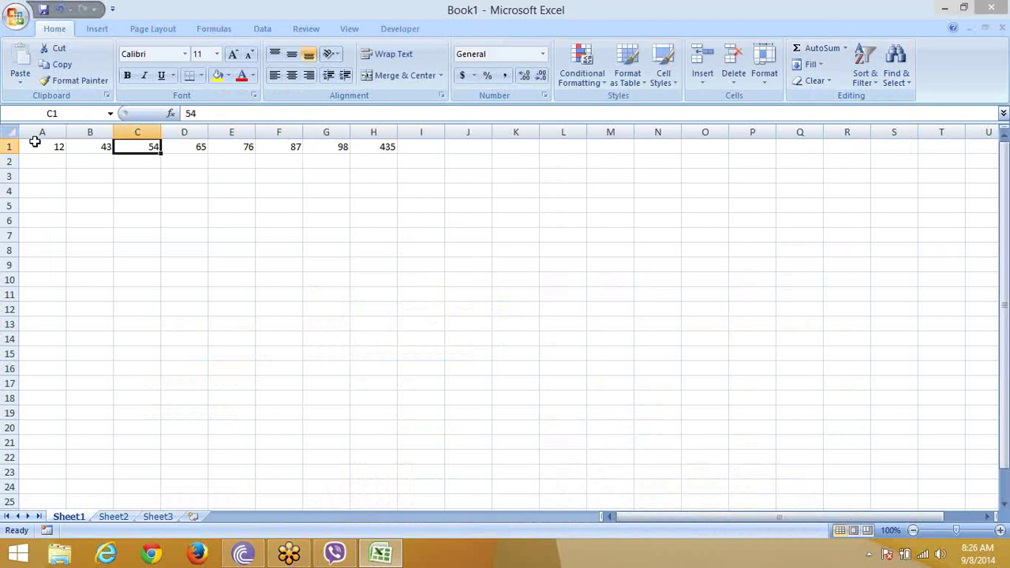
key("Delete")
key("Right")
key("Right")
key("Right")
key("Right")
key("Right")
key("Right")
key("Left")
key("alt+equal")
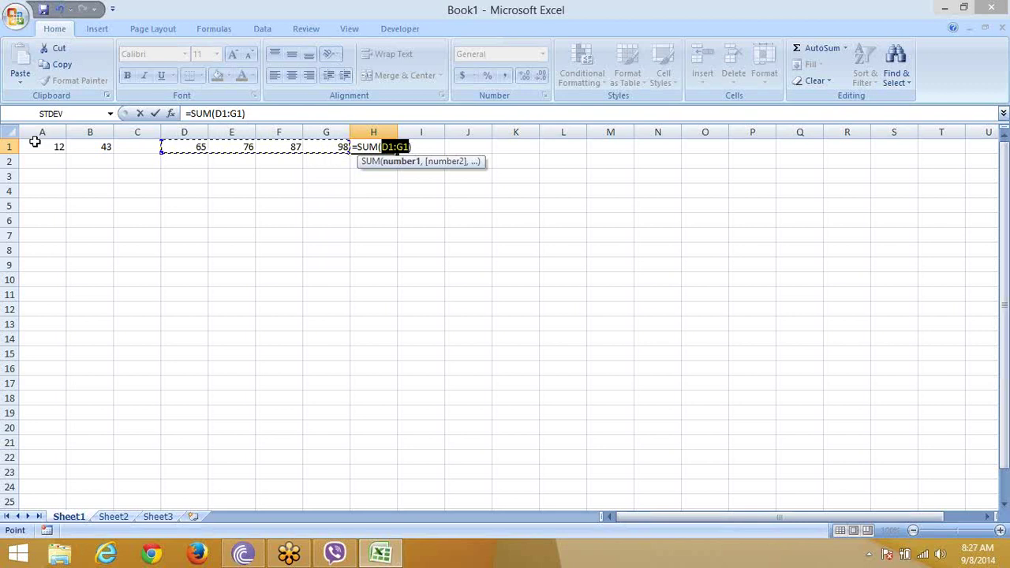
key("Return")
Enter 43 in C1, then open and close the AutoSum function list
key("Up")
key("Left")
key("Left")
key("Home")
key("Right")
key("Right")
type("43")
key("Right")
key("Right")
key("Right")
key("Right")
key("Right")
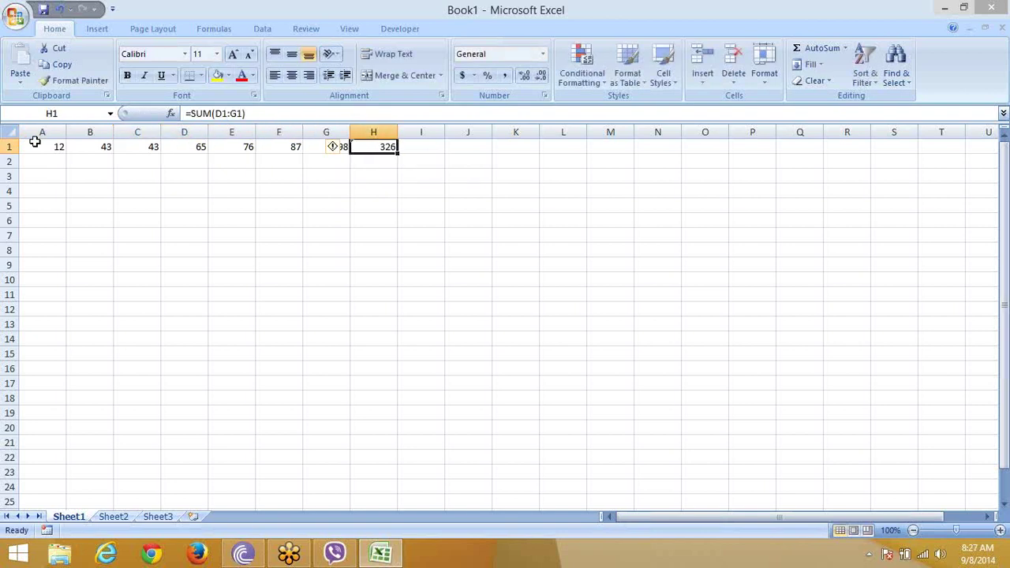
left_click(847, 49)
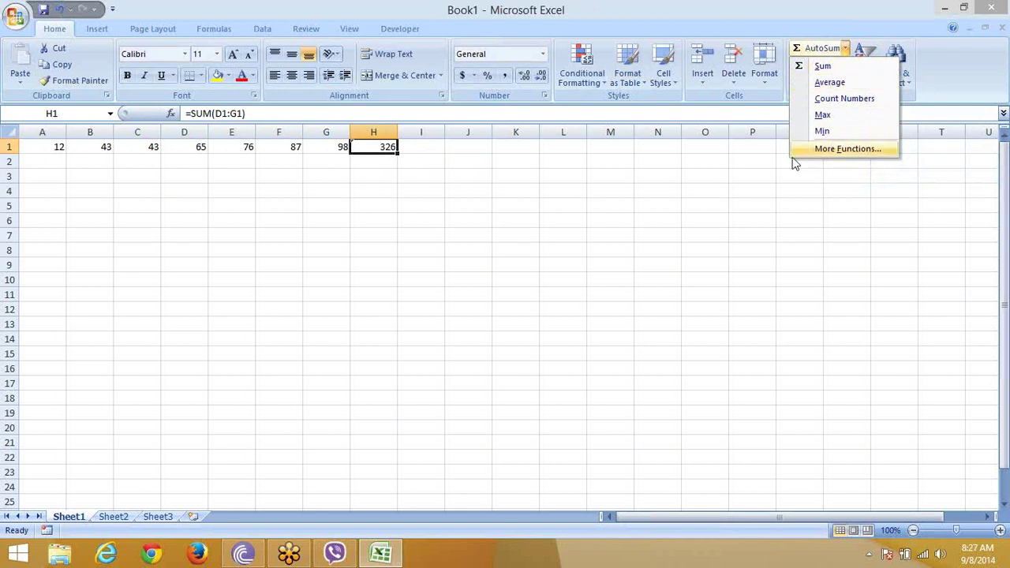
left_click(753, 172)
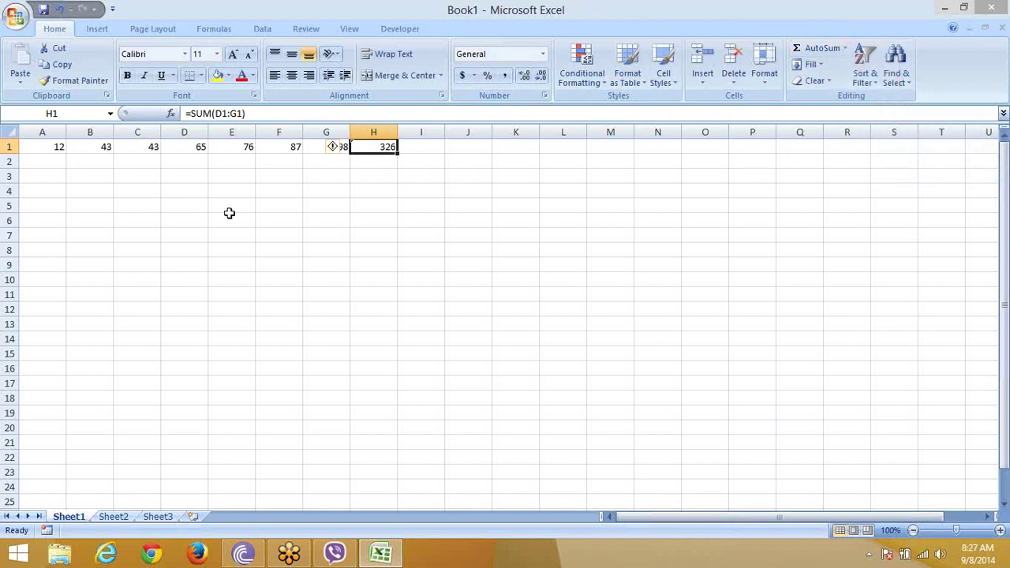
On Sheet2, enter 23423 in cell B2
left_click(114, 517)
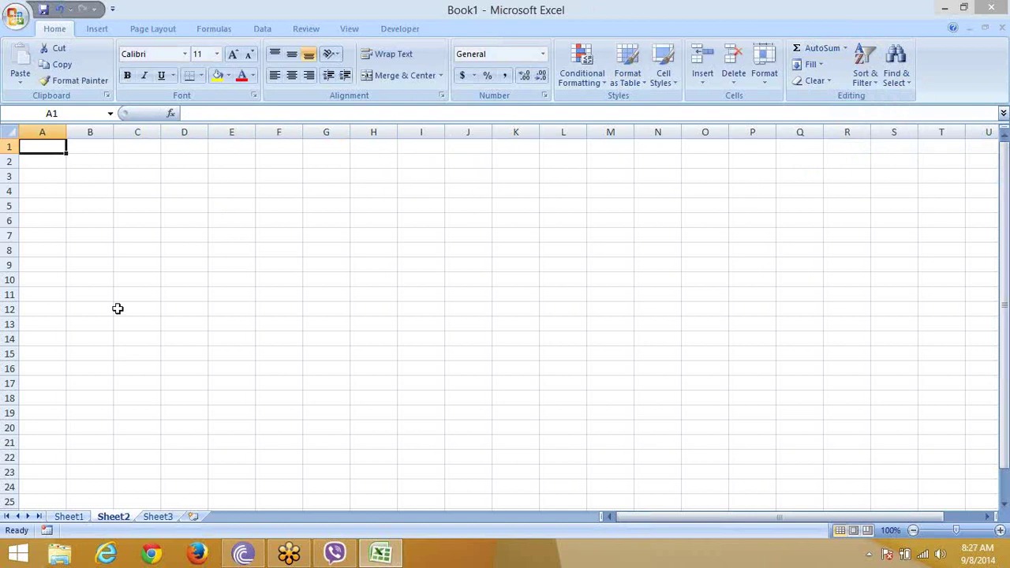
left_click(83, 162)
type("23423")
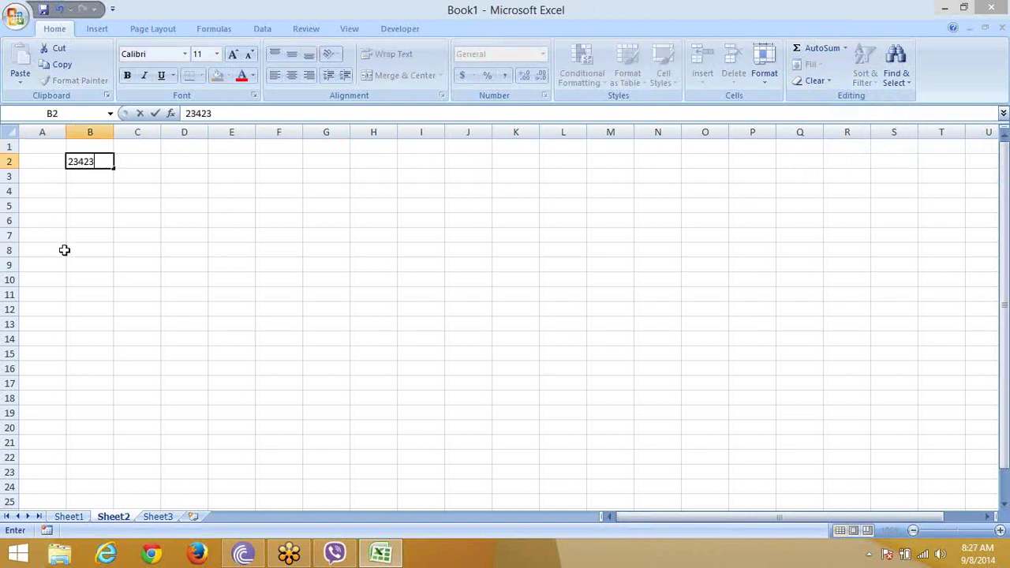
left_click(64, 267)
Copy 23423 from B2 into B3:B11, then undo the paste
left_click_drag(94, 170, 79, 244)
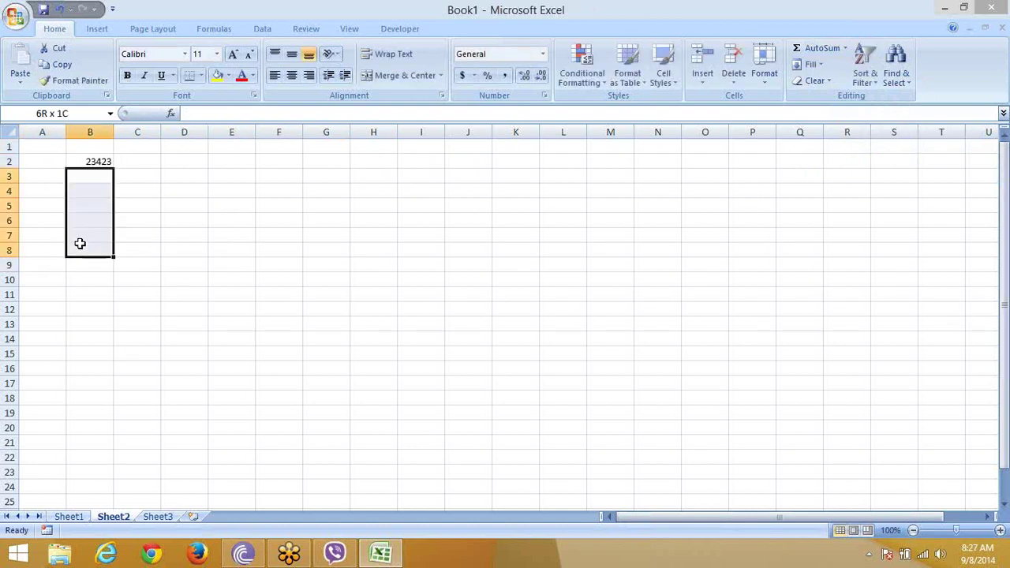
left_click(104, 158)
key("ctrl+c")
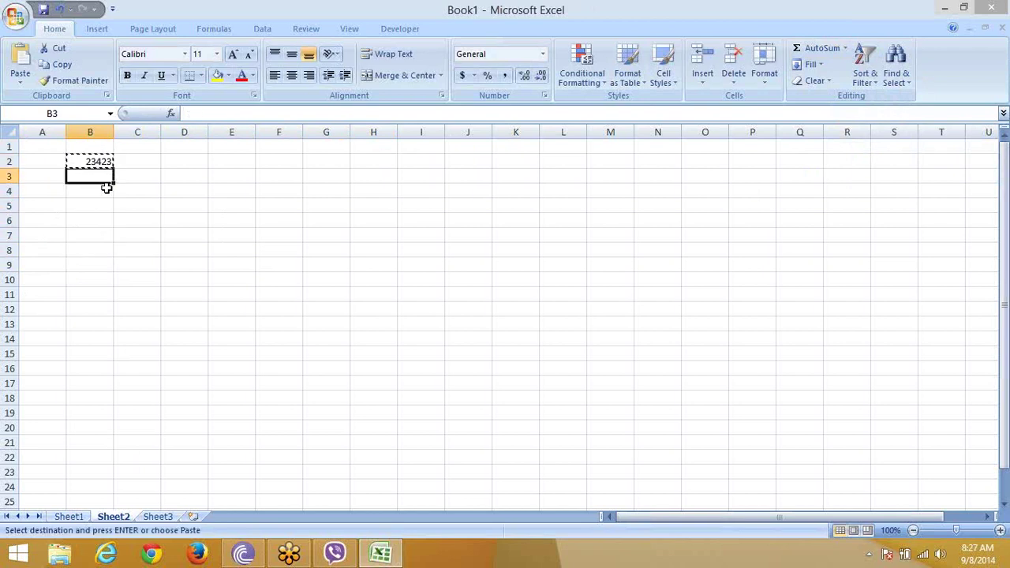
left_click_drag(108, 176, 95, 298)
key("ctrl+v")
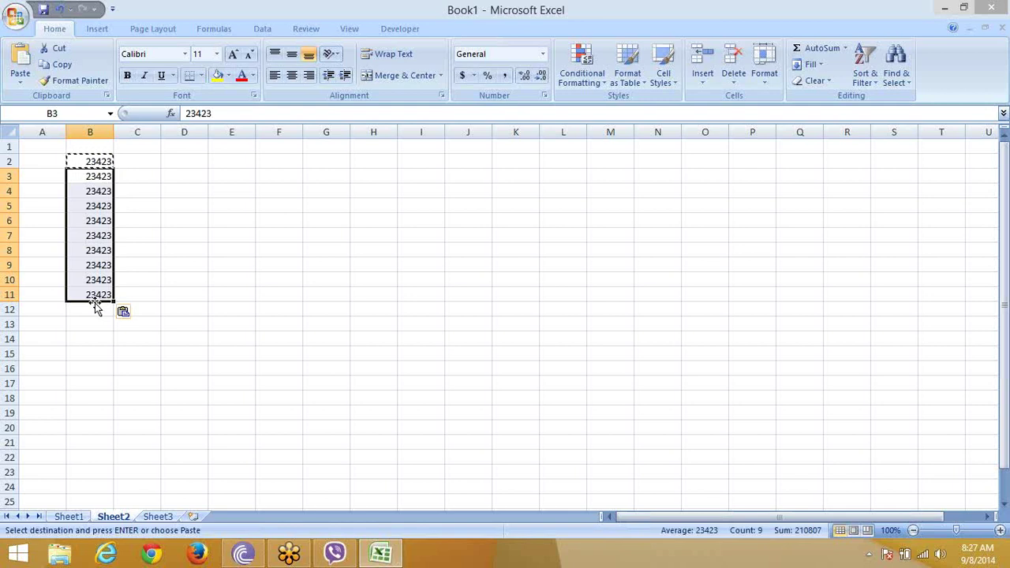
key("ctrl+z")
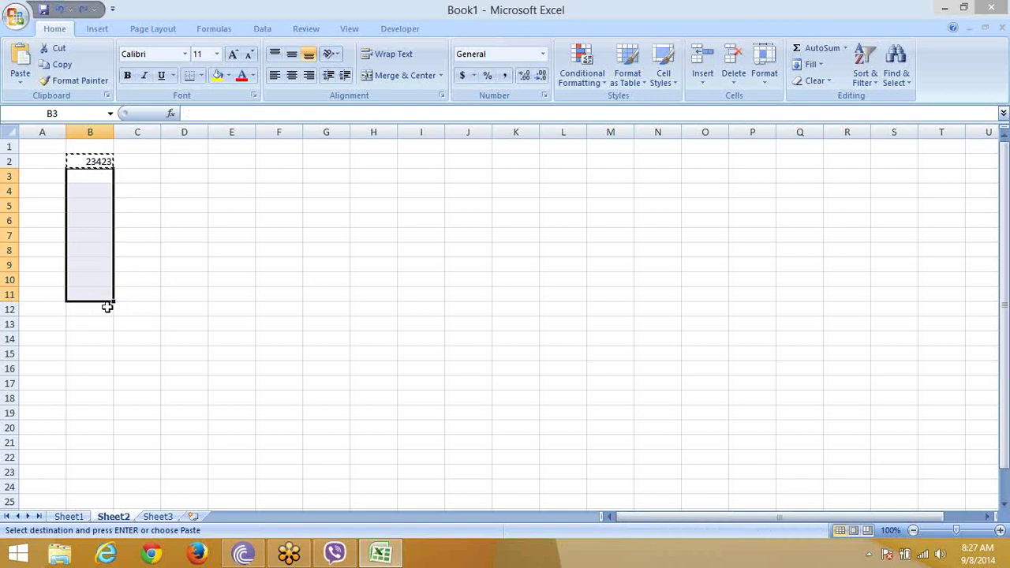
left_click(184, 265)
Fill 23423 down from B2 through B13 with Ctrl+D
left_click_drag(87, 161, 78, 295)
double_click(192, 235)
left_click(137, 251)
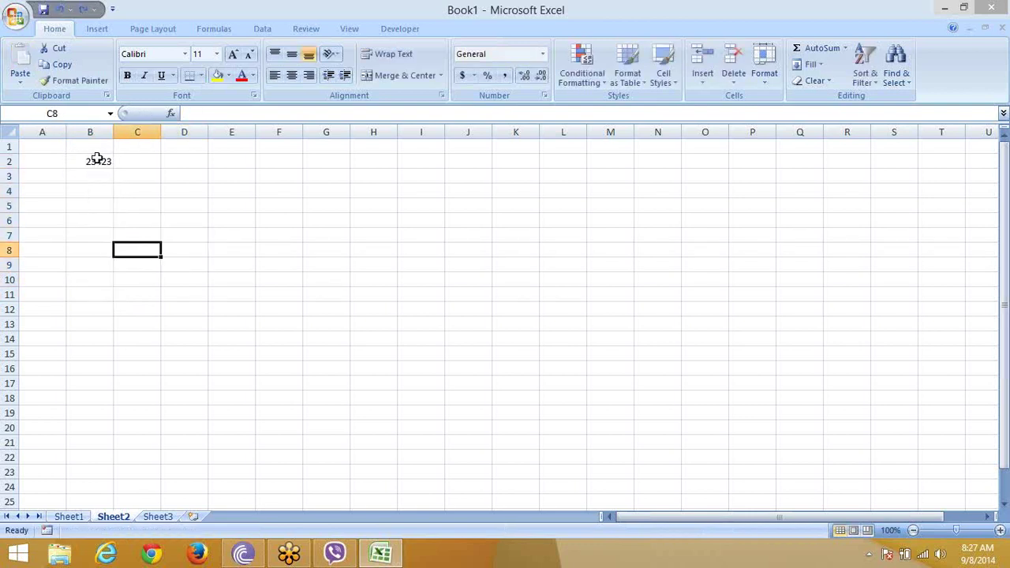
left_click_drag(97, 161, 89, 221)
left_click_drag(89, 256, 87, 320)
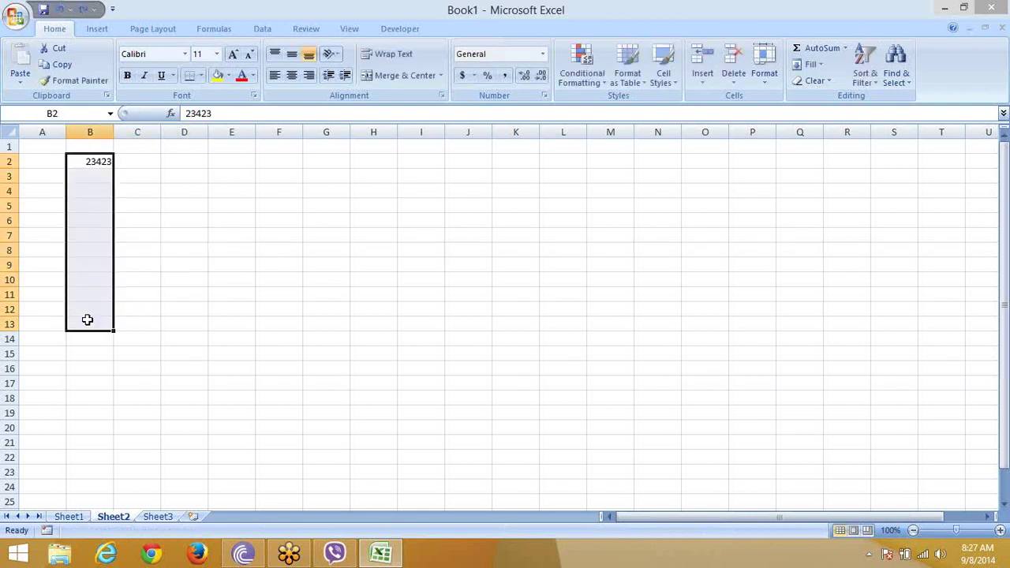
key("ctrl+d")
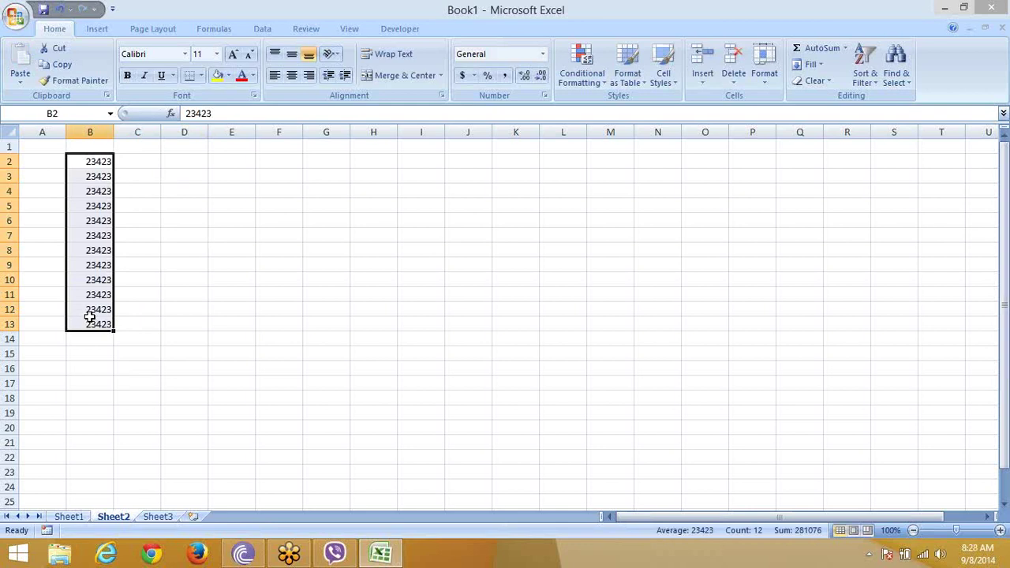
Fill 23423 right across B2:D13 with Ctrl+R, then switch to Sheet3
key("shift+Right")
key("shift+Right")
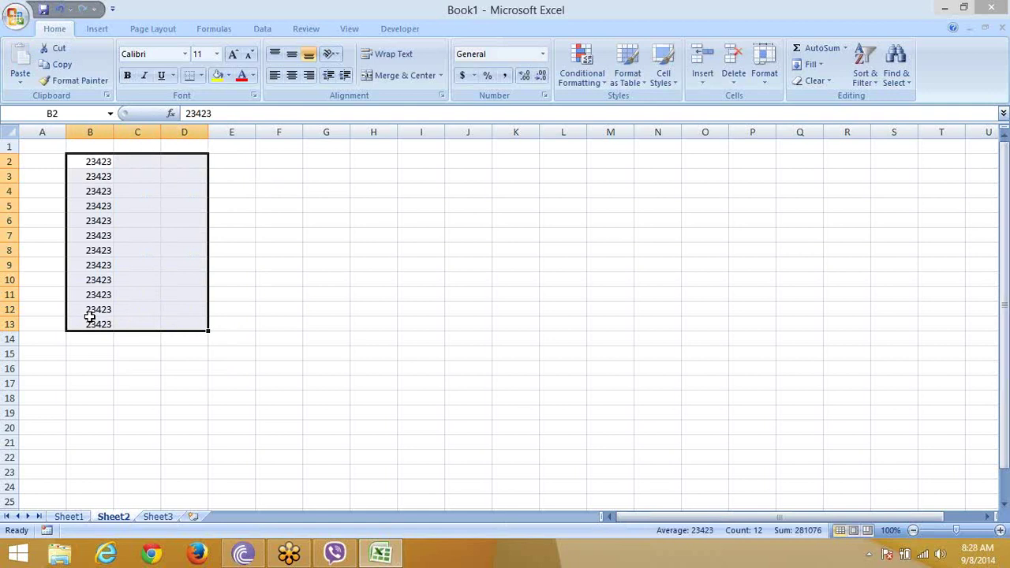
key("ctrl+r")
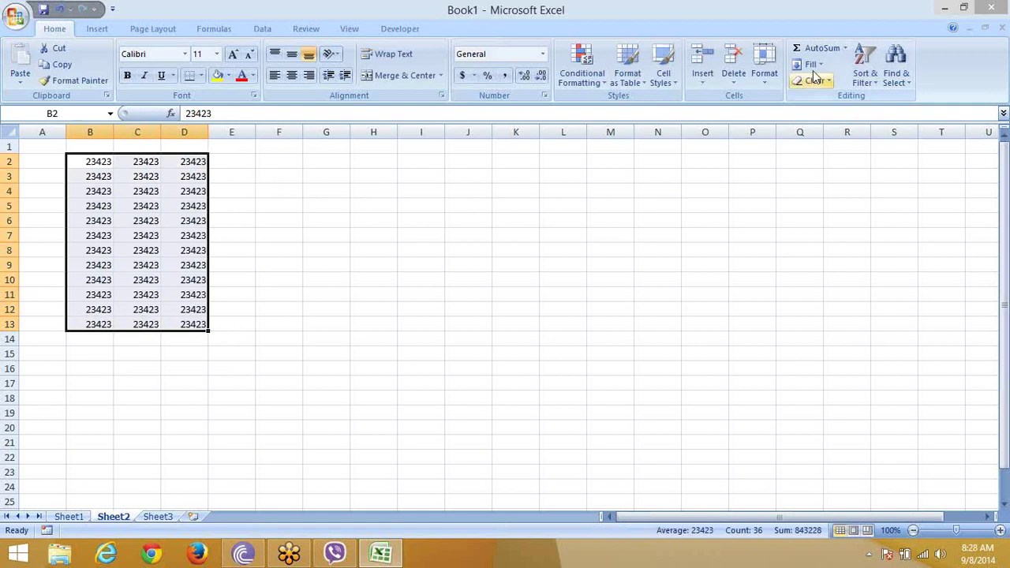
left_click(812, 64)
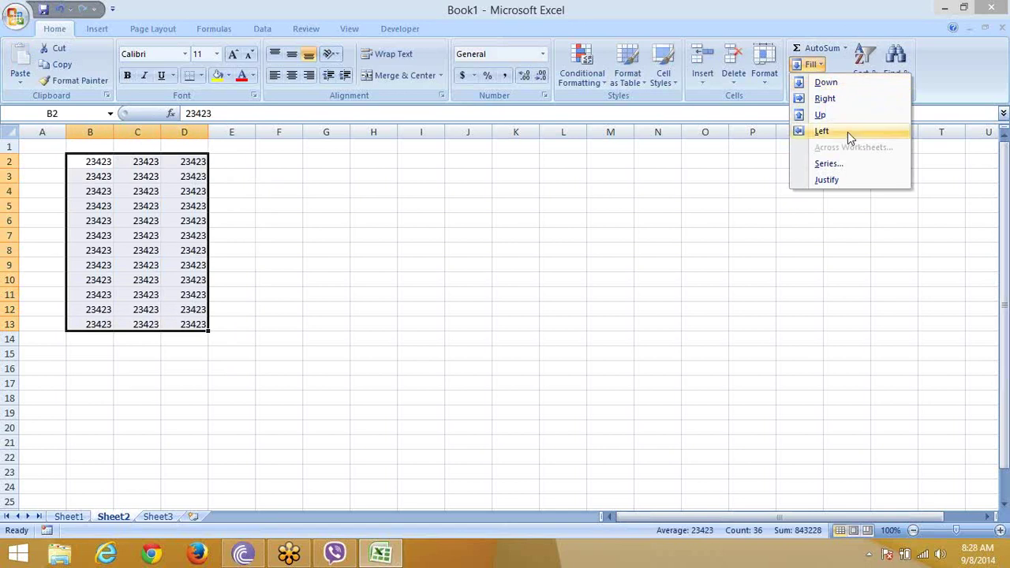
left_click(251, 265)
left_click(239, 341)
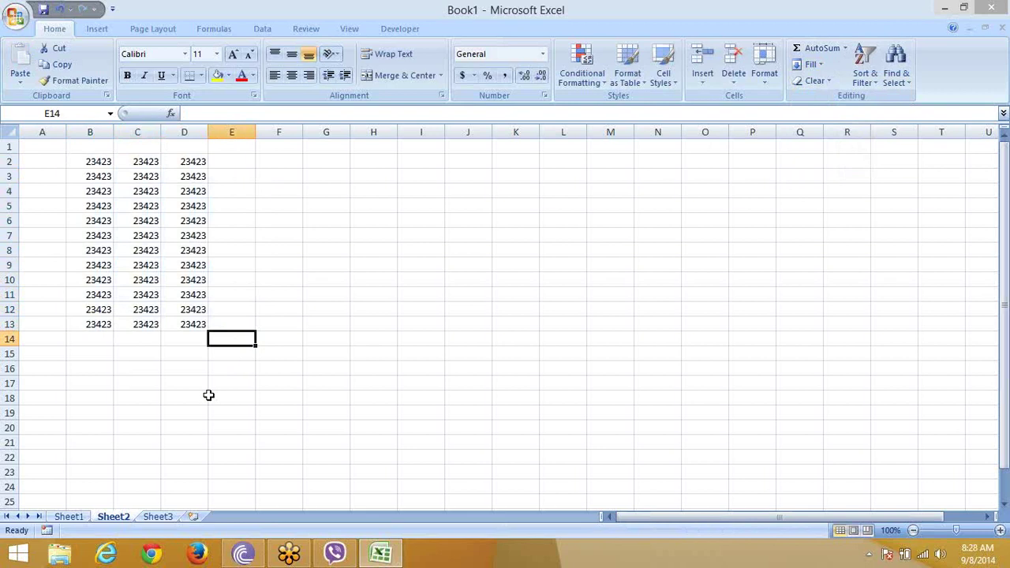
left_click(151, 519)
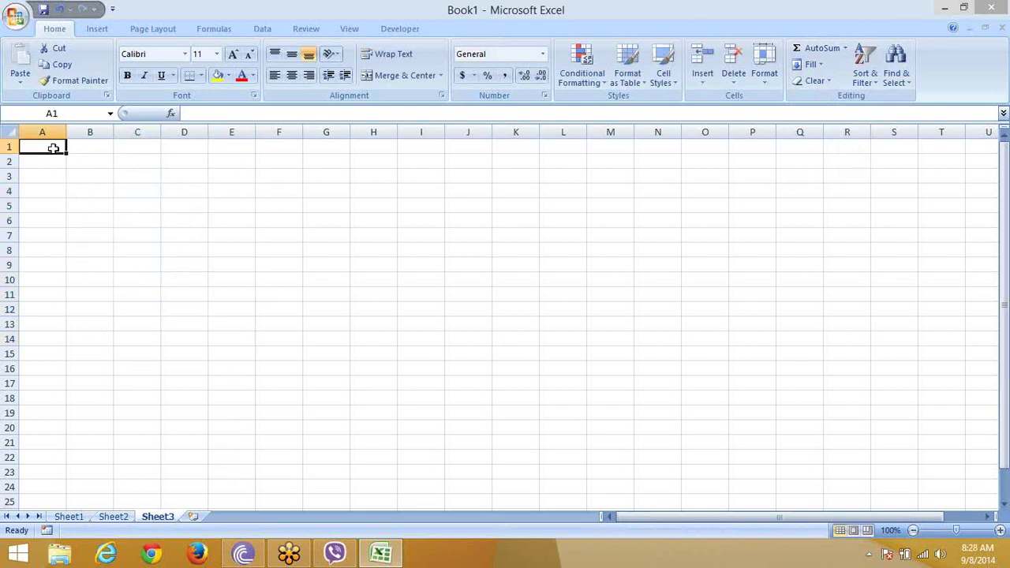
Enter 1 in A1, trial a 1, 2 fill down column A, remove it, and select A1:A20
type("1")
key("Return")
left_click(48, 147)
left_click(49, 162)
type("2")
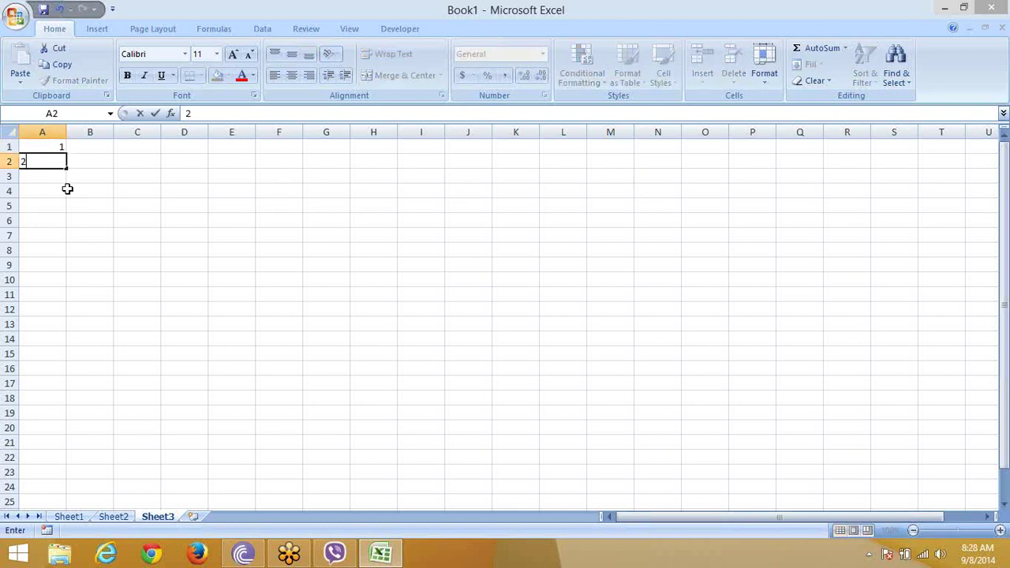
left_click(70, 189)
mouse_move(63, 150)
left_mouse_down()
mouse_move(61, 163)
mouse_move(50, 147)
mouse_move(60, 426)
left_mouse_up()
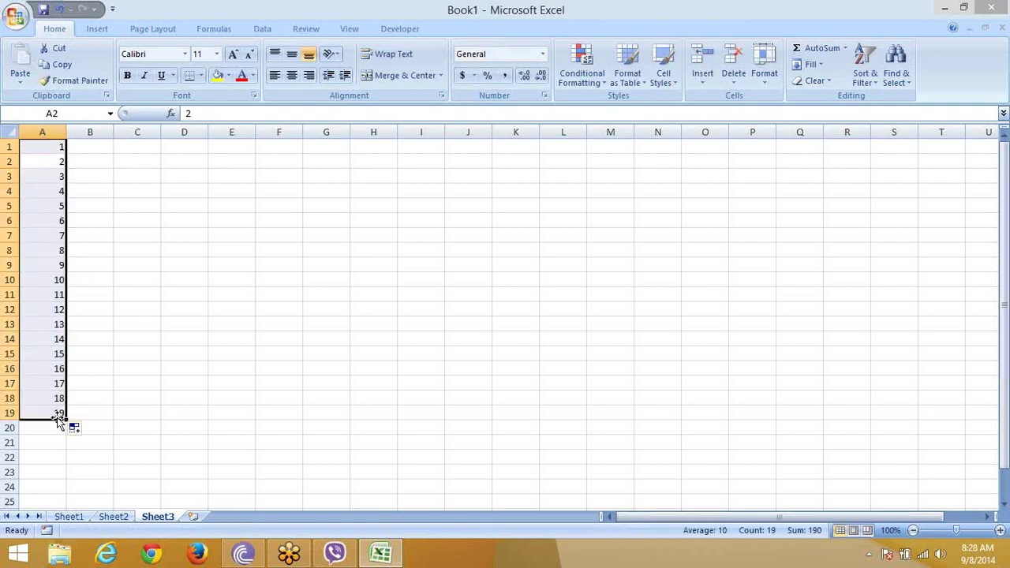
mouse_move(61, 424)
left_mouse_down()
mouse_move(62, 162)
mouse_move(56, 424)
left_mouse_up()
left_click(53, 338)
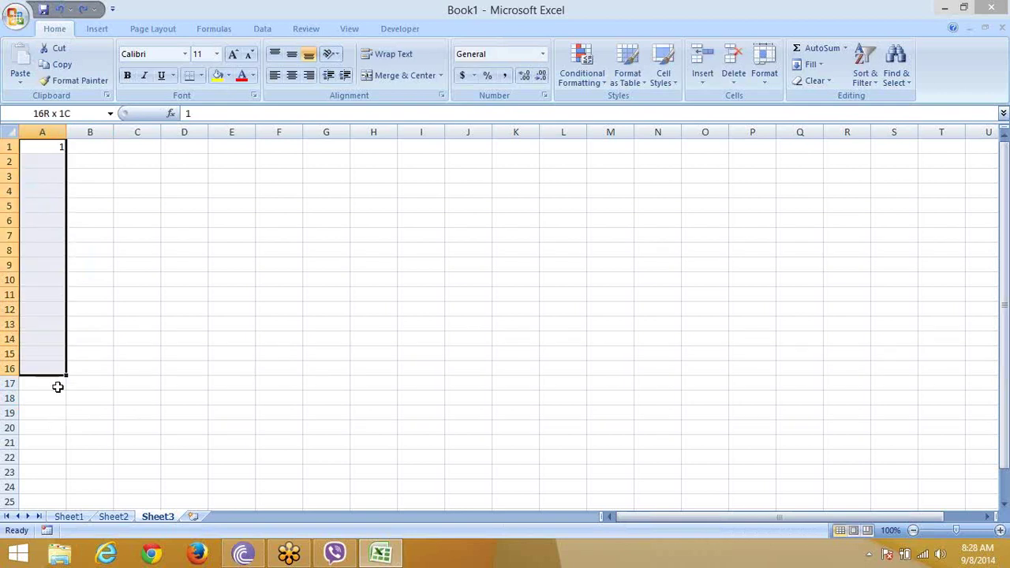
Fill A1:A20 with a default linear series counting 1 to 20
left_click(811, 65)
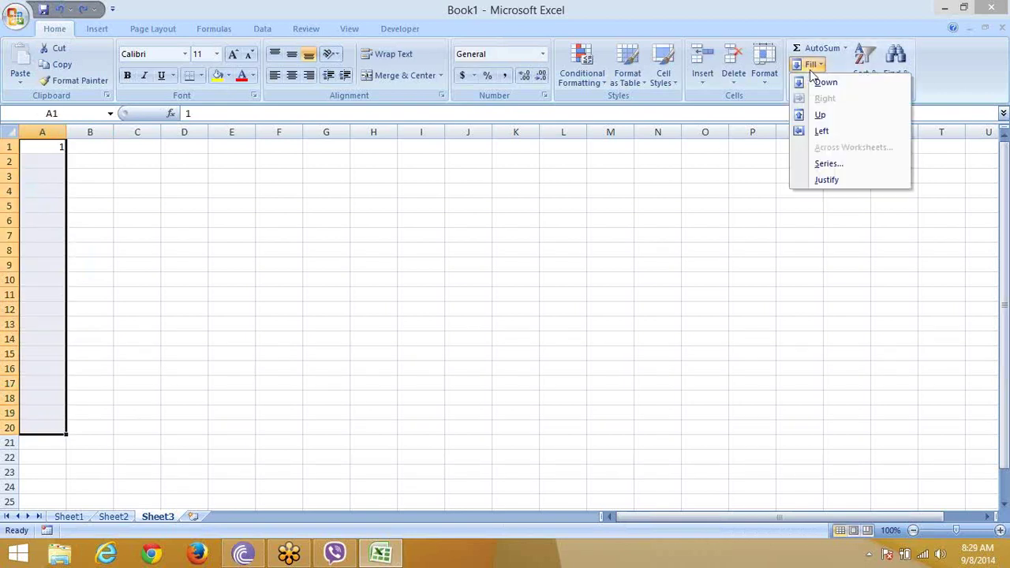
left_click(827, 166)
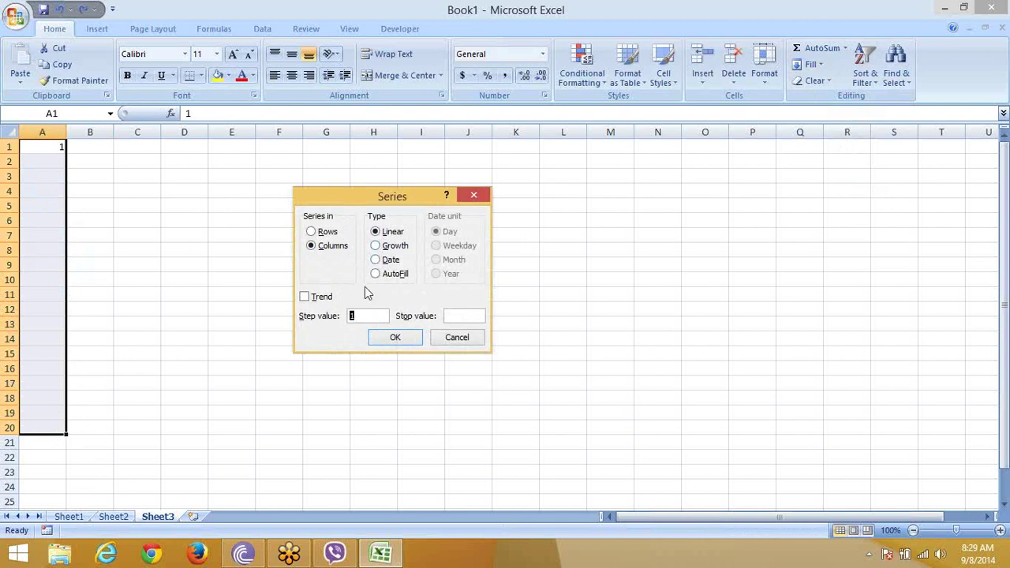
left_click(354, 315)
double_click(354, 315)
left_click(387, 342)
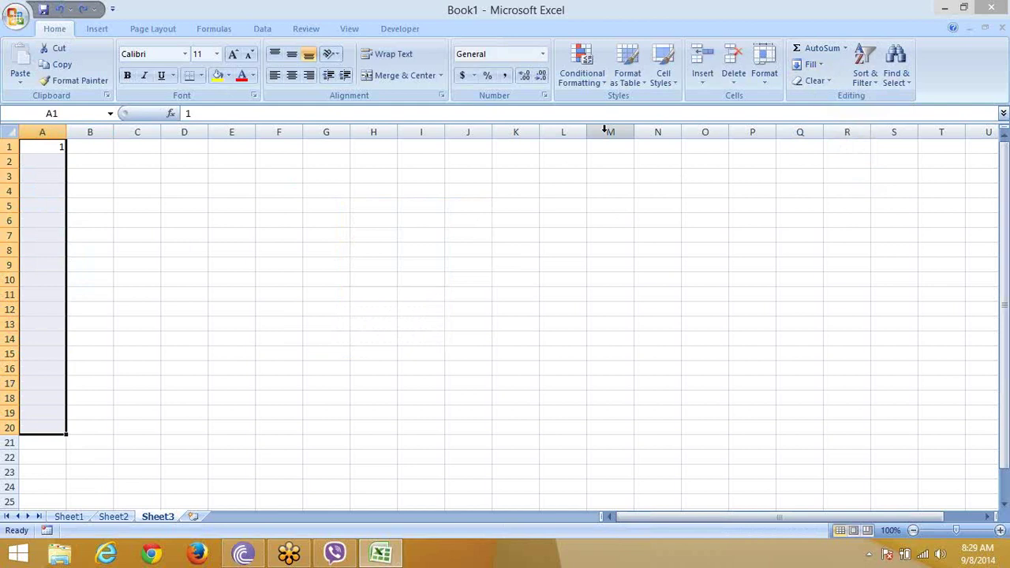
Redo the linear series with a stop value of 15
left_click(763, 81)
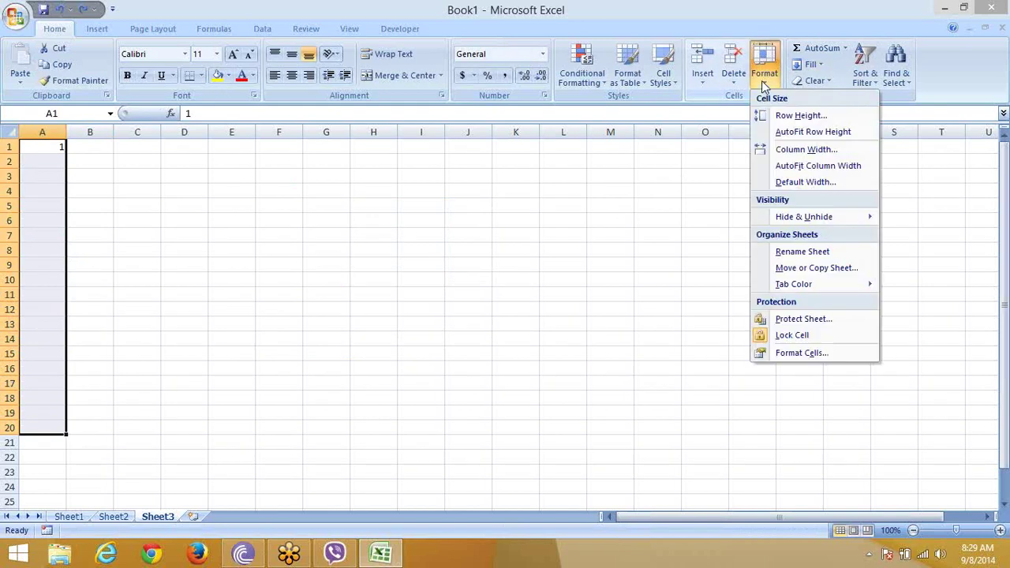
left_click(810, 64)
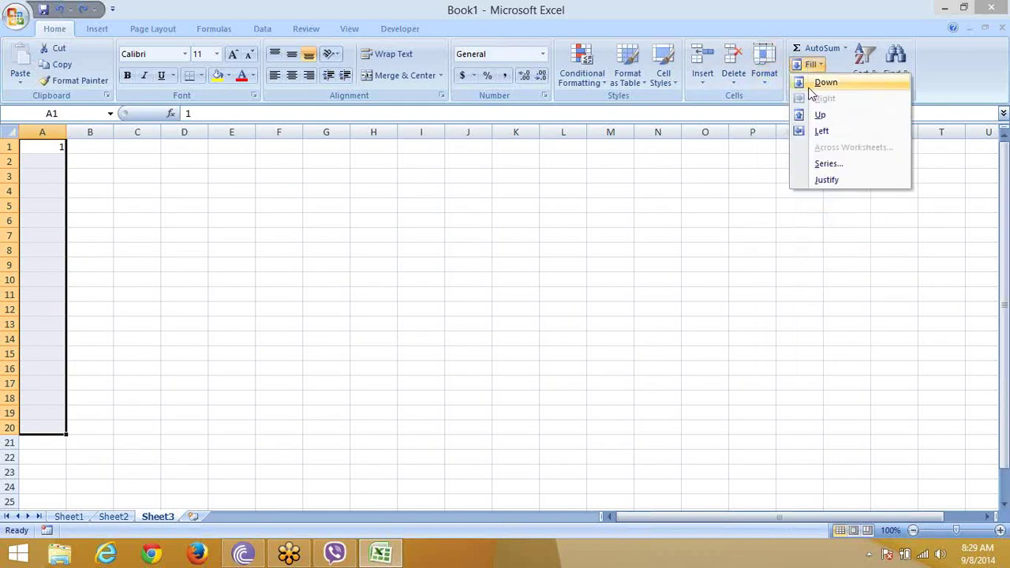
left_click(835, 163)
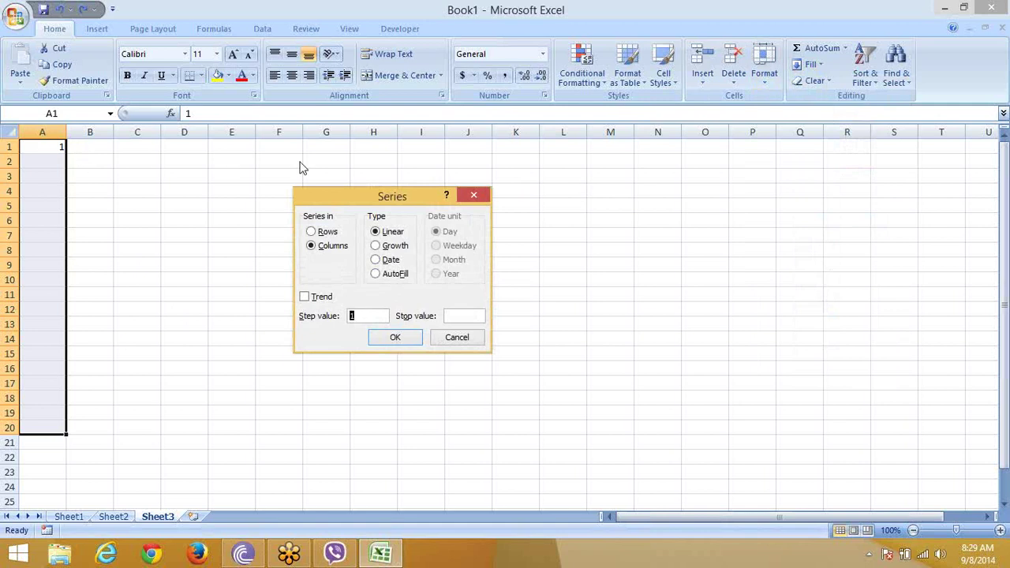
left_click(457, 316)
type("5")
left_click(416, 340)
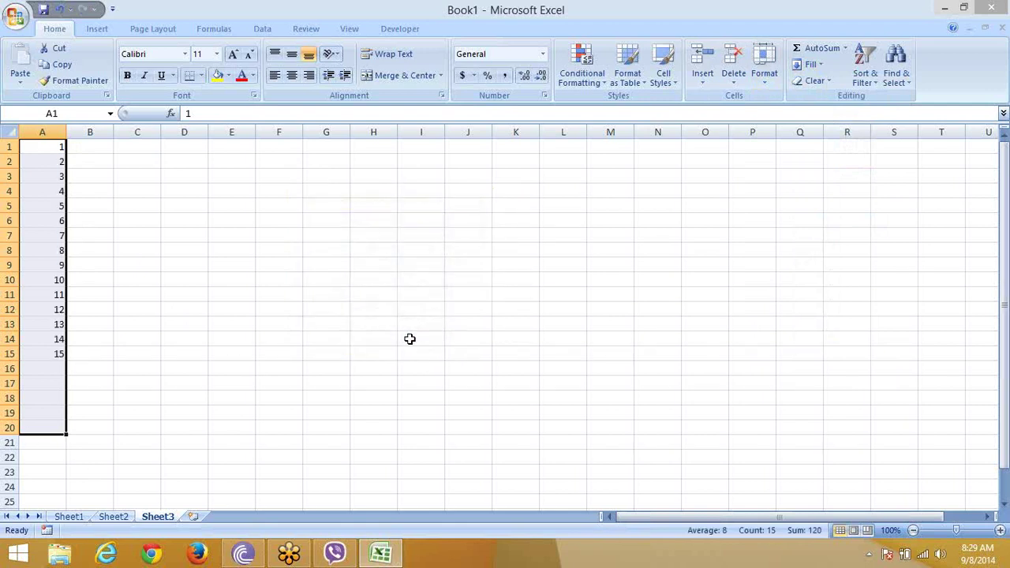
Redo the series with step value 2 (1 to 39) and reopen the Series dialog
left_click(811, 65)
left_click(827, 165)
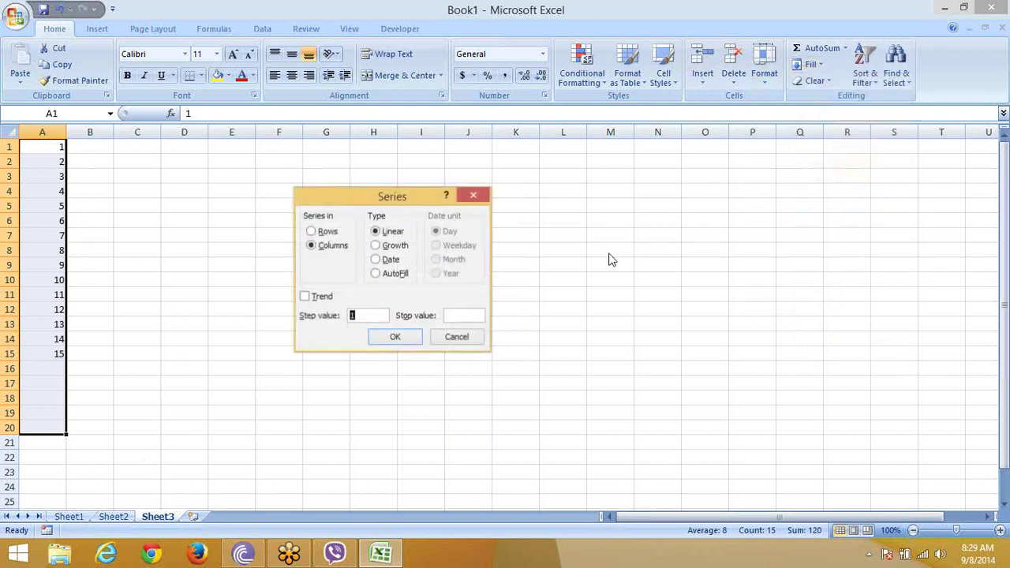
type("2")
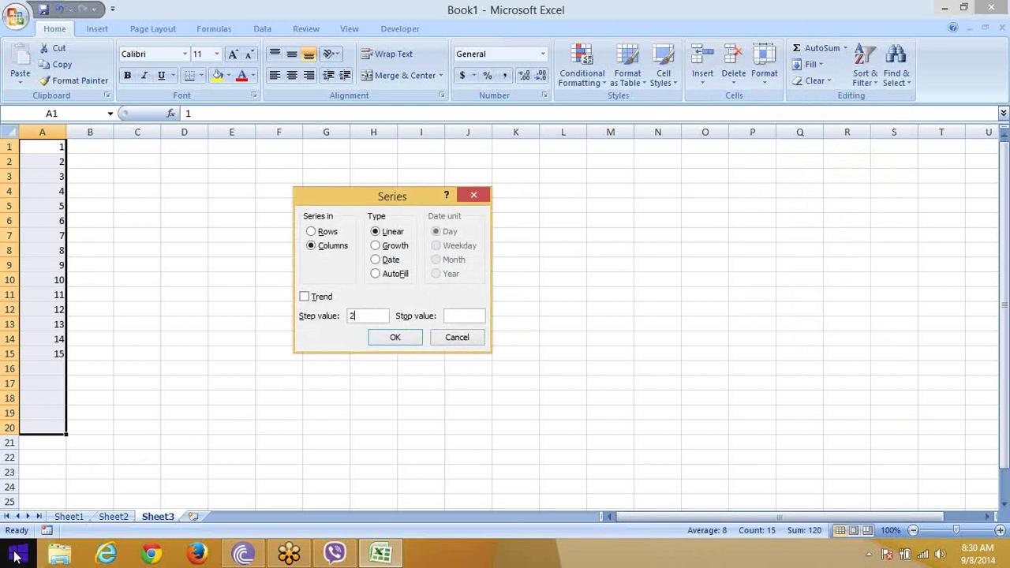
left_click(410, 340)
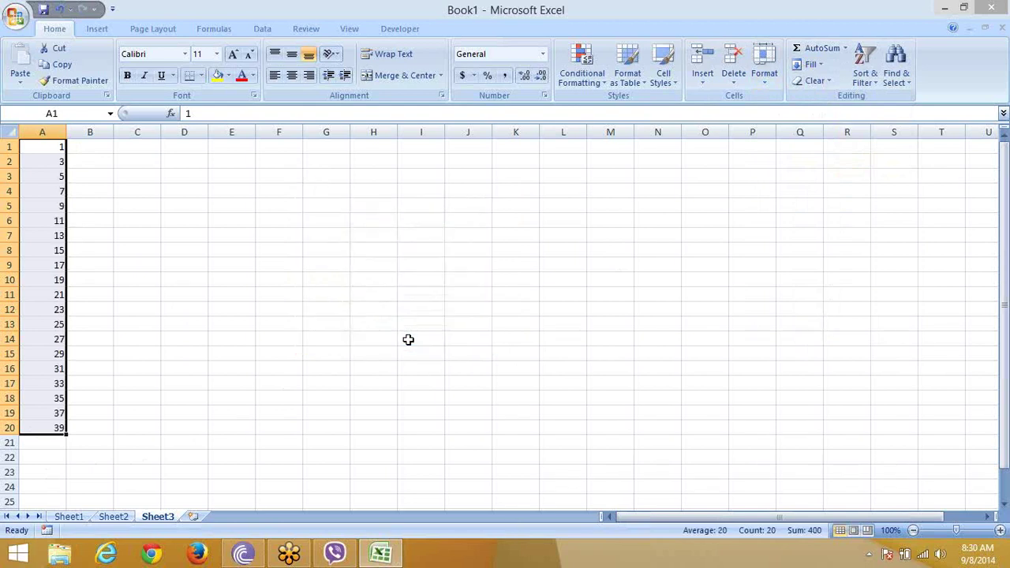
left_click(810, 63)
left_click(820, 164)
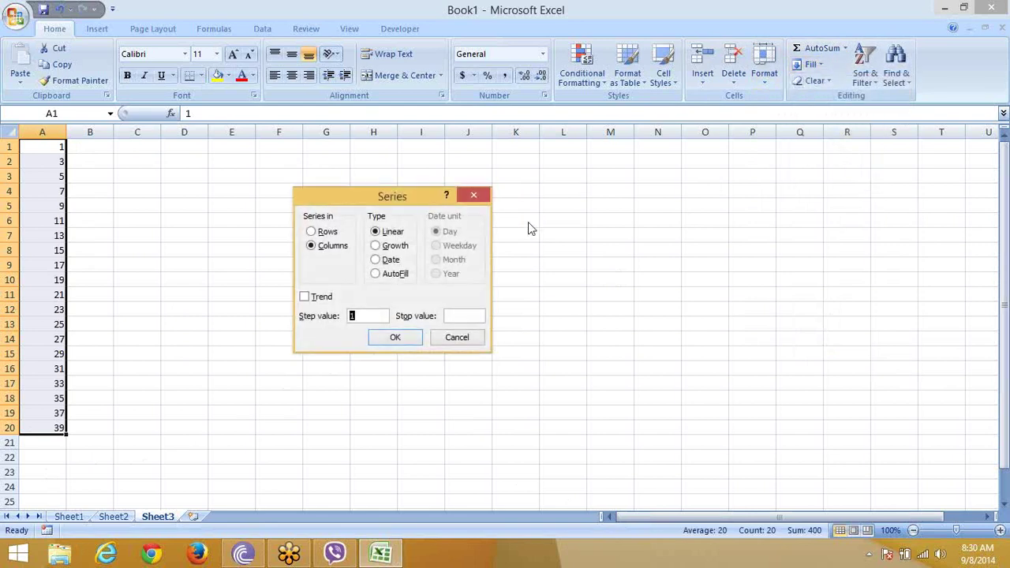
Apply a doubling Growth series (1 to 524288), then reopen and cancel the Series dialog
left_click(395, 246)
double_click(351, 316)
left_click(385, 338)
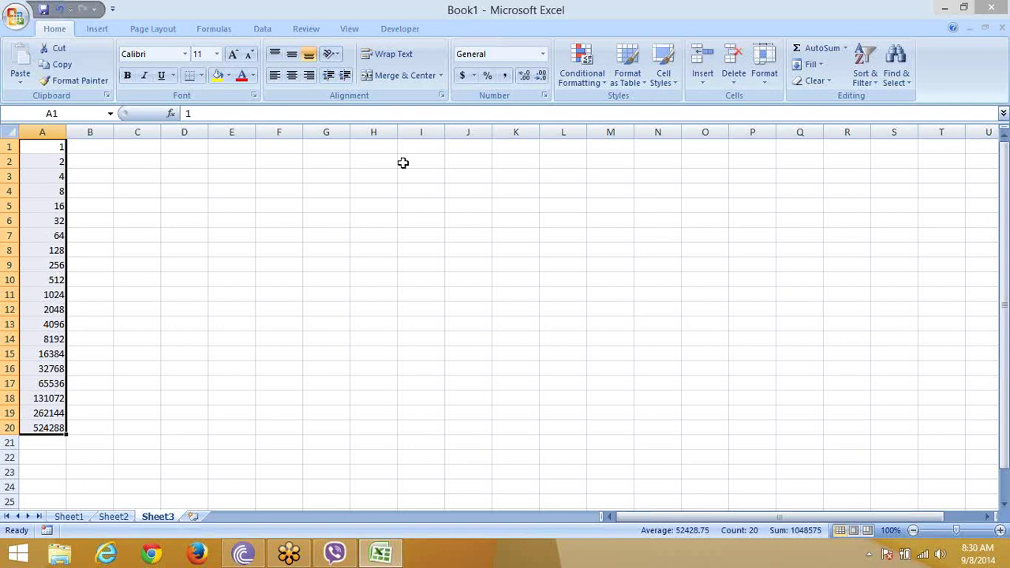
left_click(813, 69)
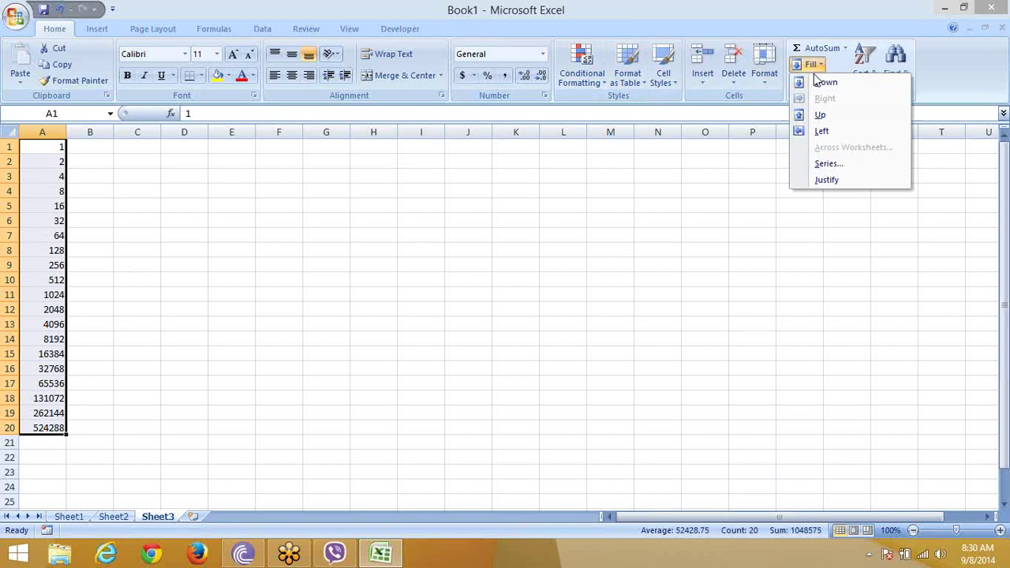
left_click(828, 166)
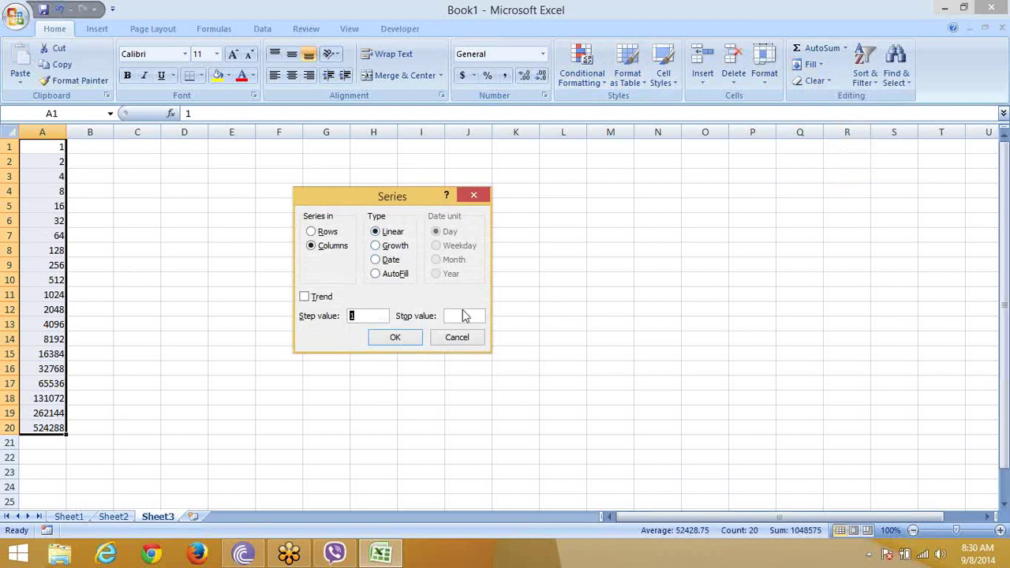
left_click(466, 338)
Make a trial entry in A1 and clear the numbers from A2:A20
left_click(61, 158)
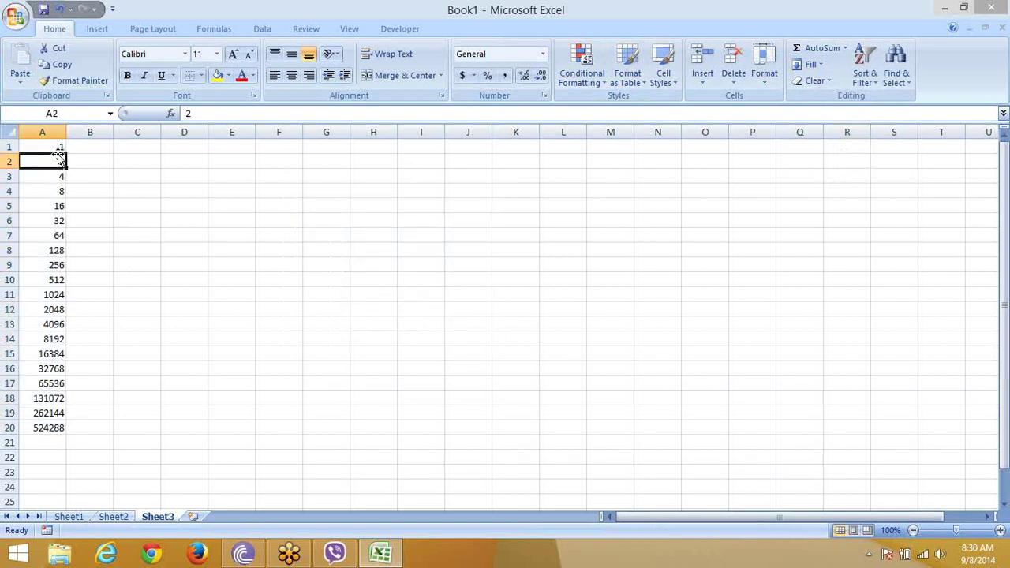
type("1")
left_click(52, 148)
type("11")
key("Return")
left_click(54, 148)
left_click(40, 163)
key("ctrl+shift+Down")
key("Delete")
key("Up")
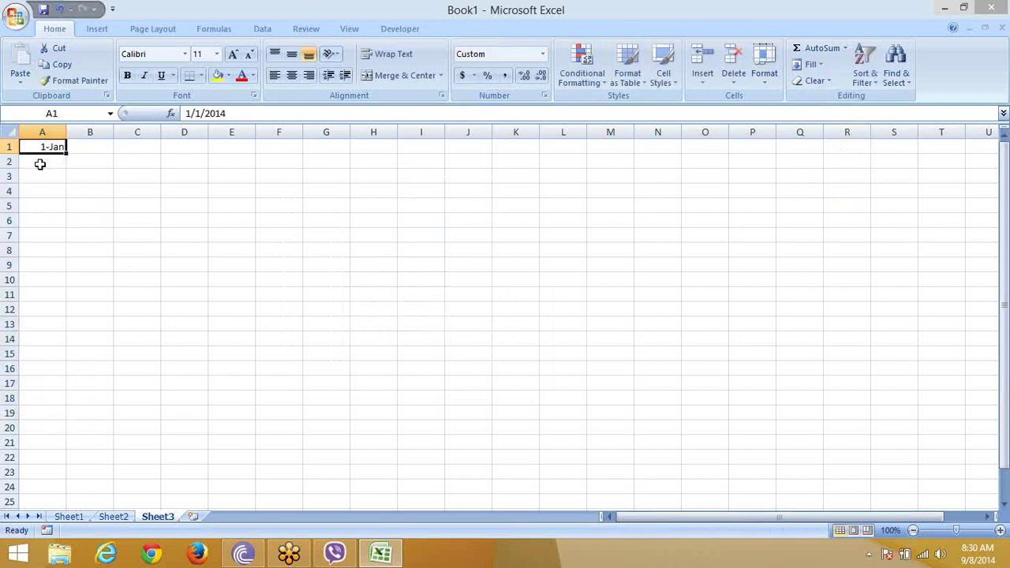
Enter 9/1 in A1 and fill A1:A19 with daily dates, 1-Sep to 19-Sep
type("9/1")
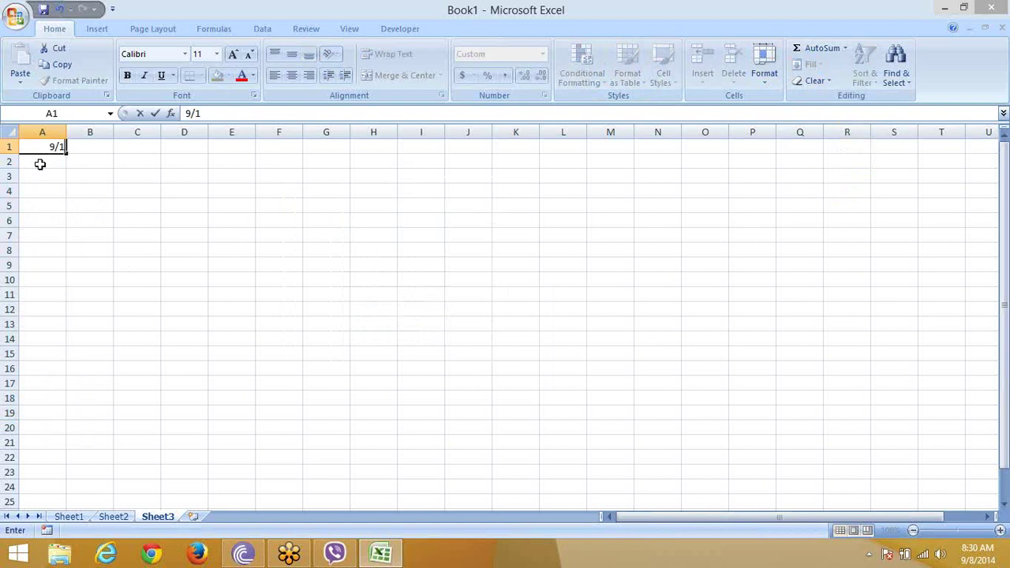
key("Return")
left_click_drag(40, 148, 39, 412)
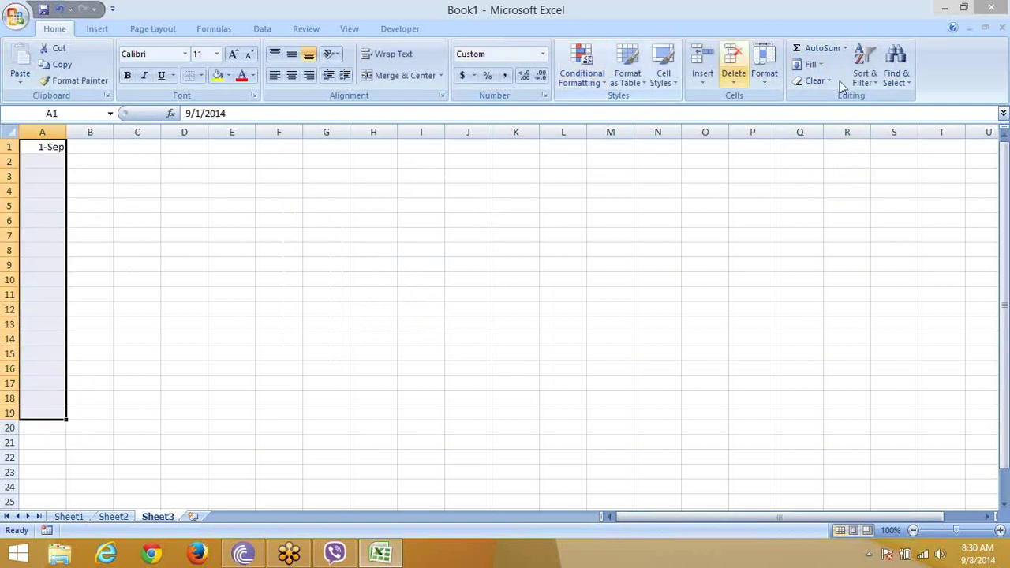
left_click(763, 79)
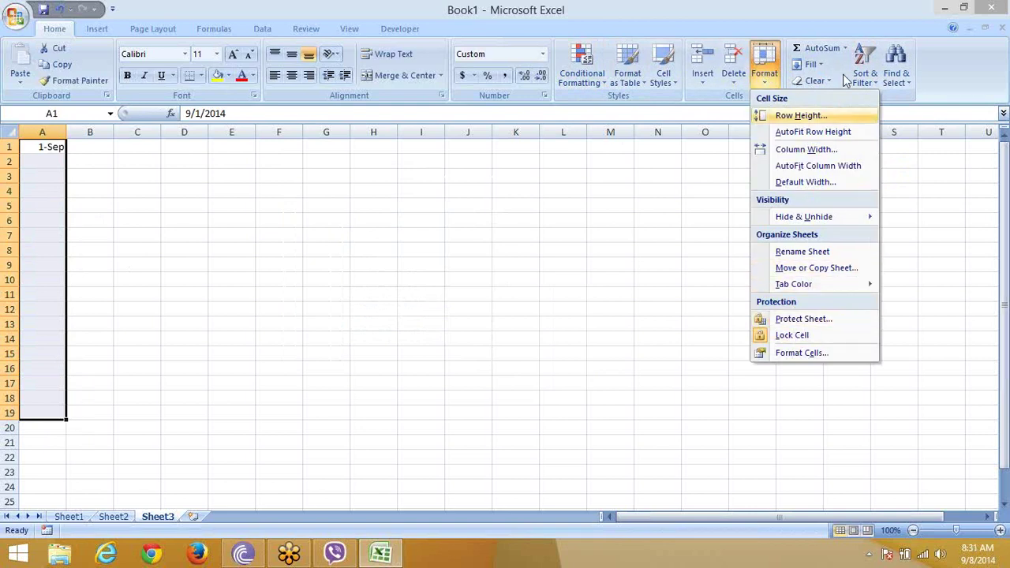
left_click(815, 64)
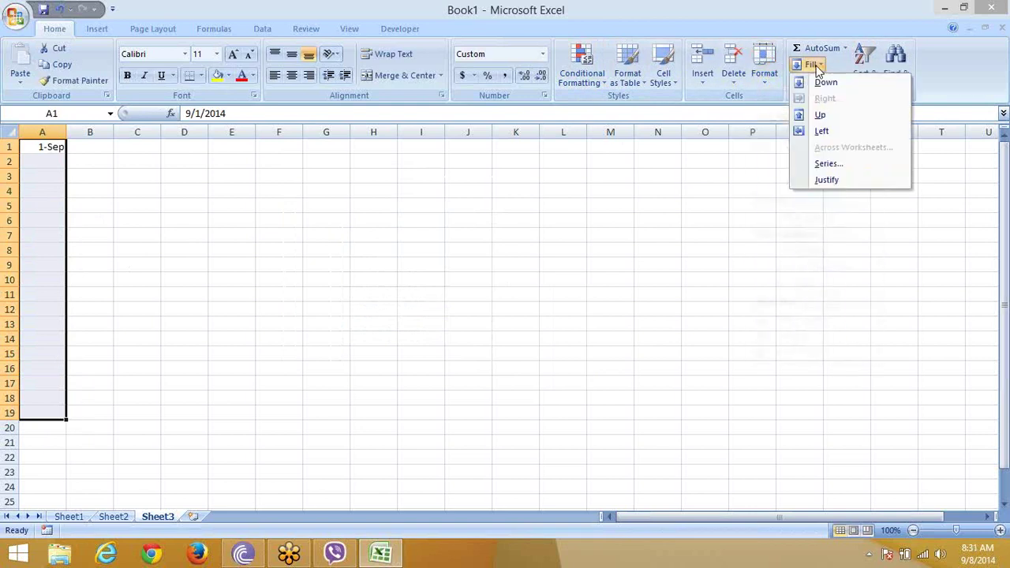
left_click(824, 166)
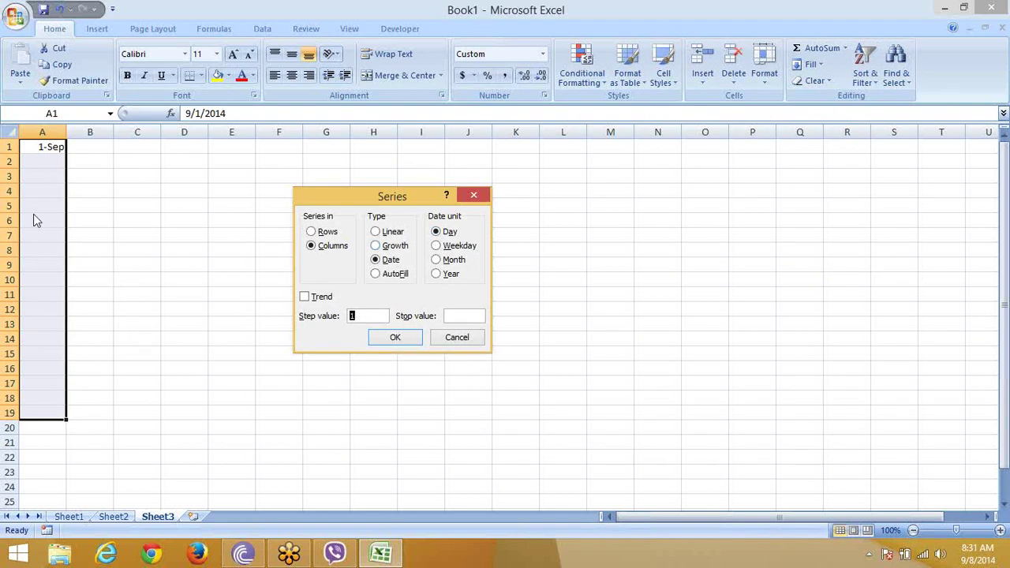
left_click(405, 340)
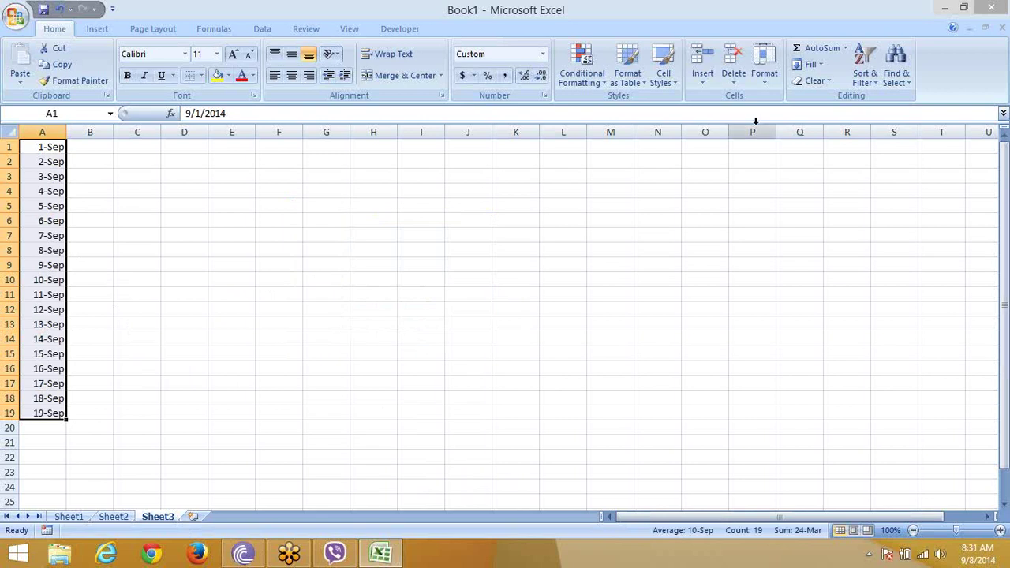
Undo the daily fill, refill A1:A19 with weekday dates through 25-Sep, and reopen Series
key("ctrl+z")
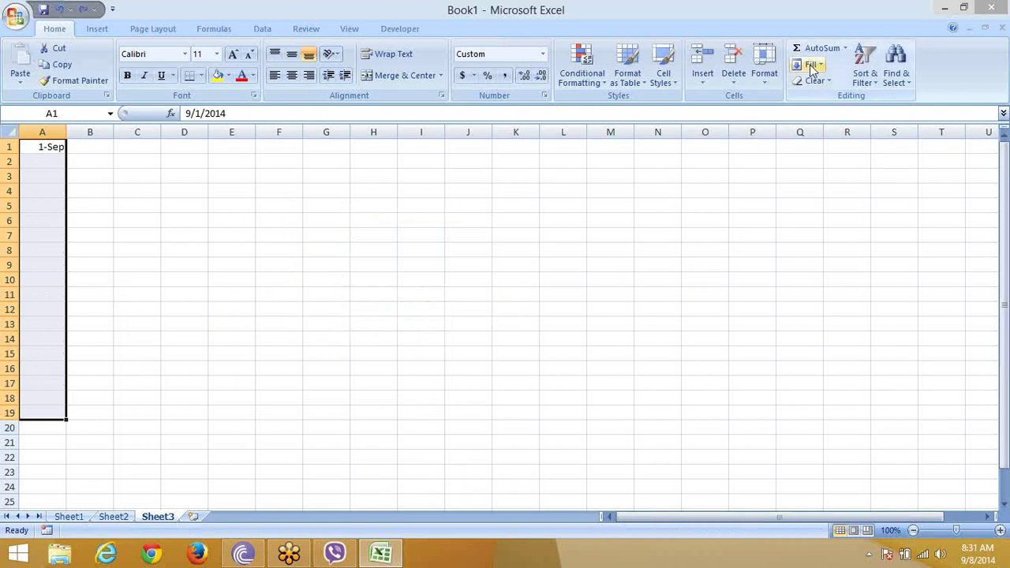
left_click(812, 64)
left_click(829, 164)
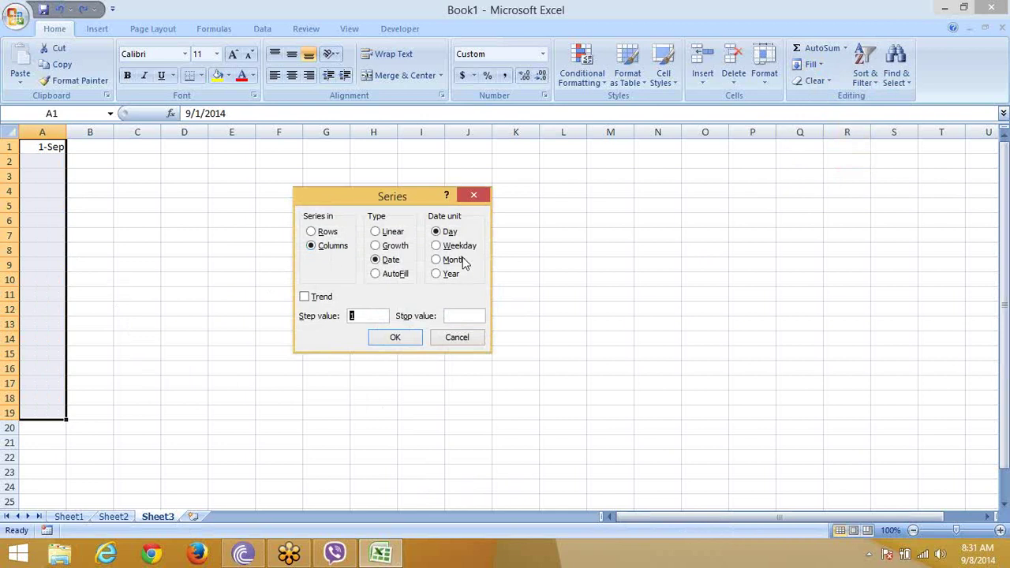
left_click(459, 247)
left_click(395, 338)
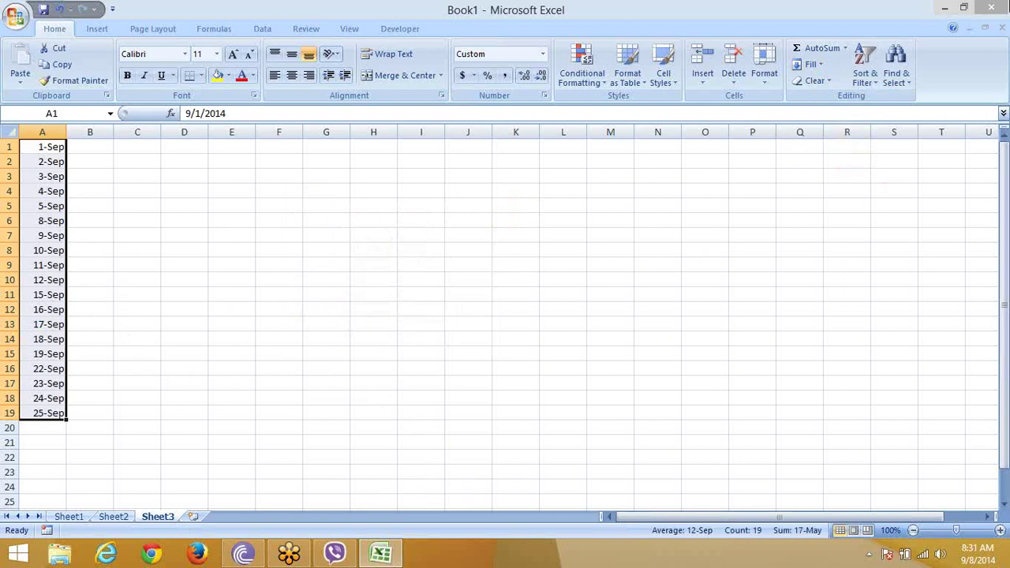
left_click(813, 67)
left_click(822, 167)
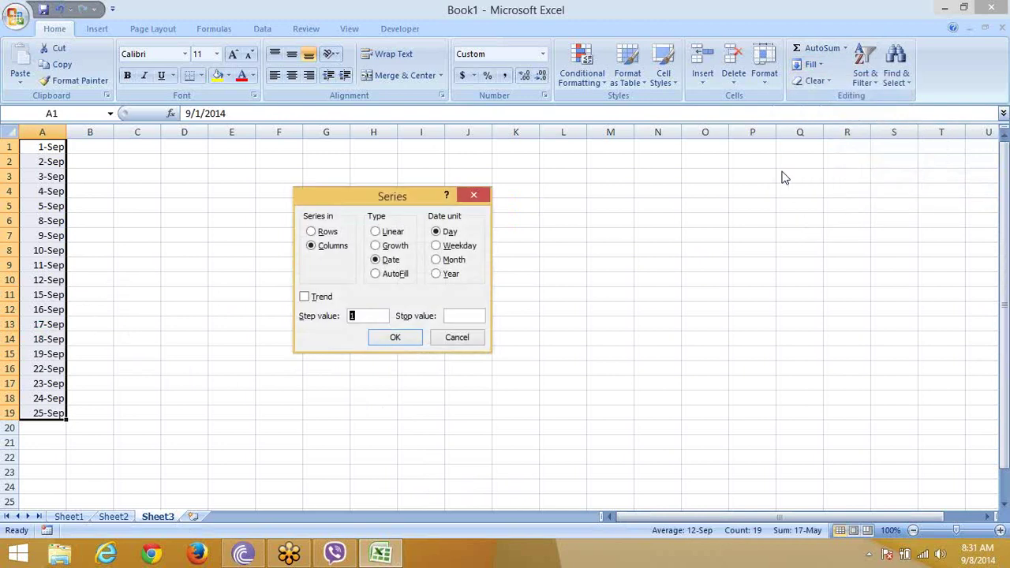
Apply a Month date series, then redo it with a Year date unit
left_click(436, 259)
left_click(409, 337)
left_click(810, 64)
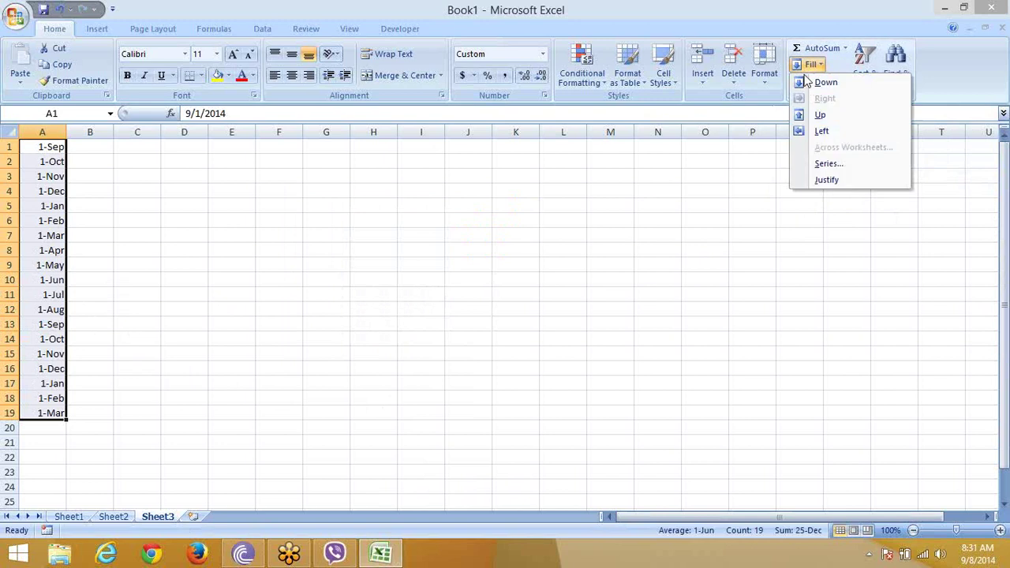
left_click(821, 164)
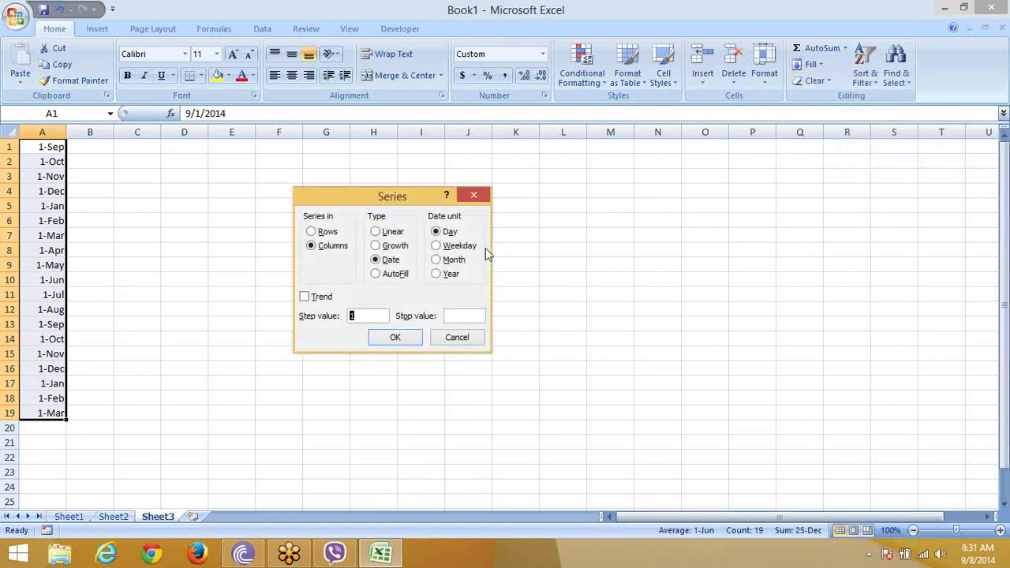
left_click(454, 273)
left_click(409, 337)
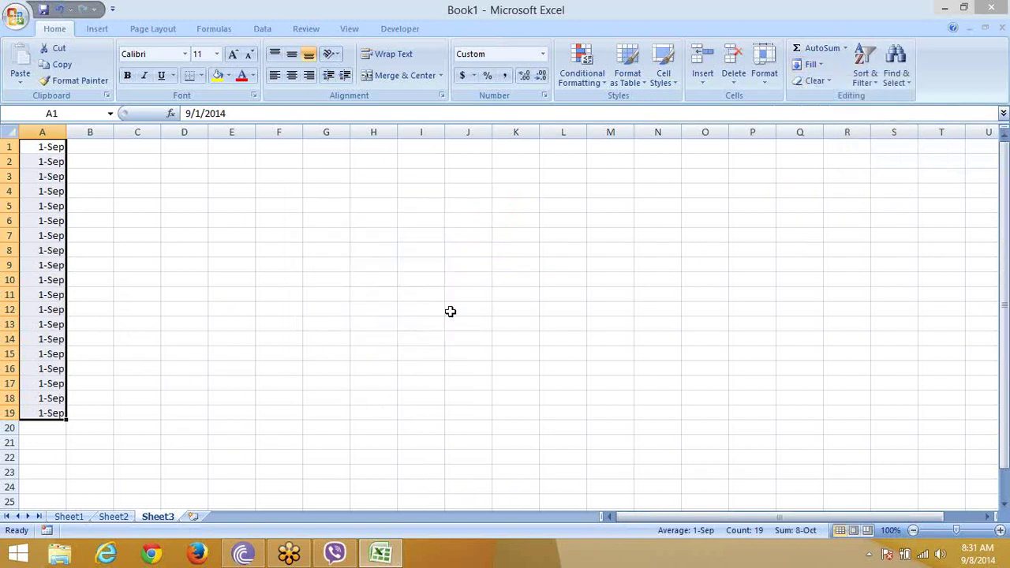
Reopen the Series dialog and close it without changes
left_click(810, 64)
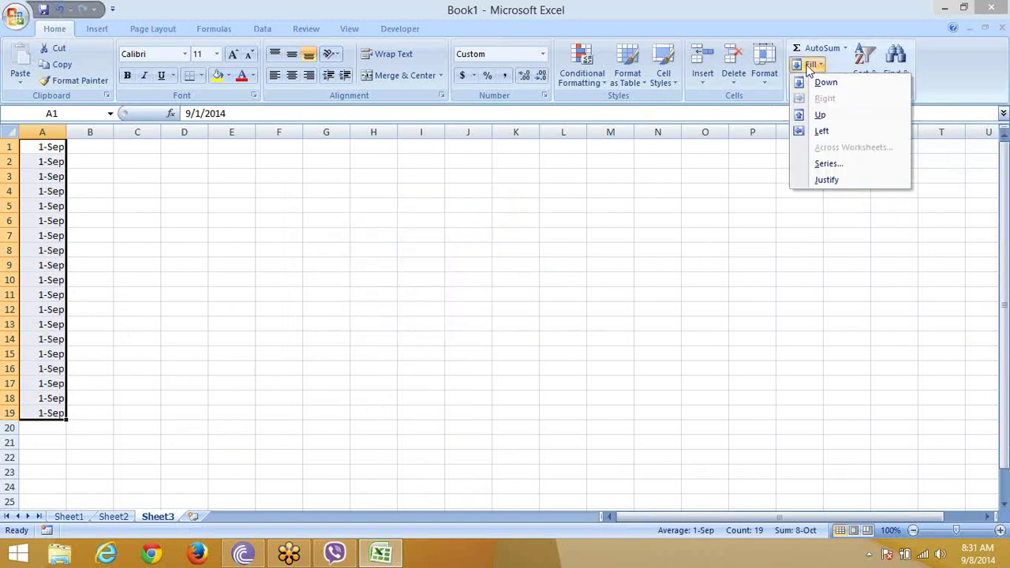
left_click(818, 163)
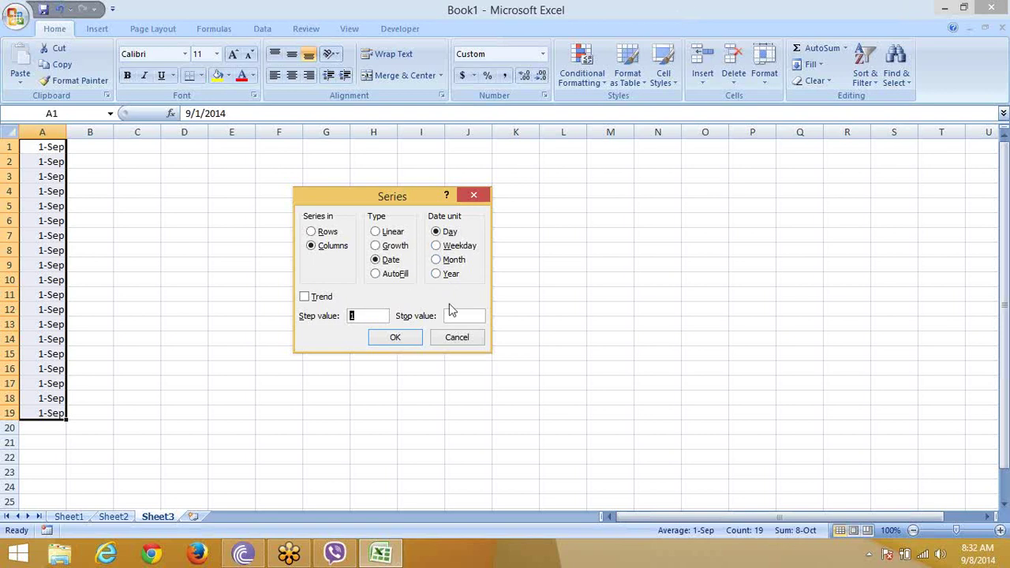
left_click(457, 337)
Enter A1 in cell F4, drag-fill it down column F, then undo that fill
left_click(281, 189)
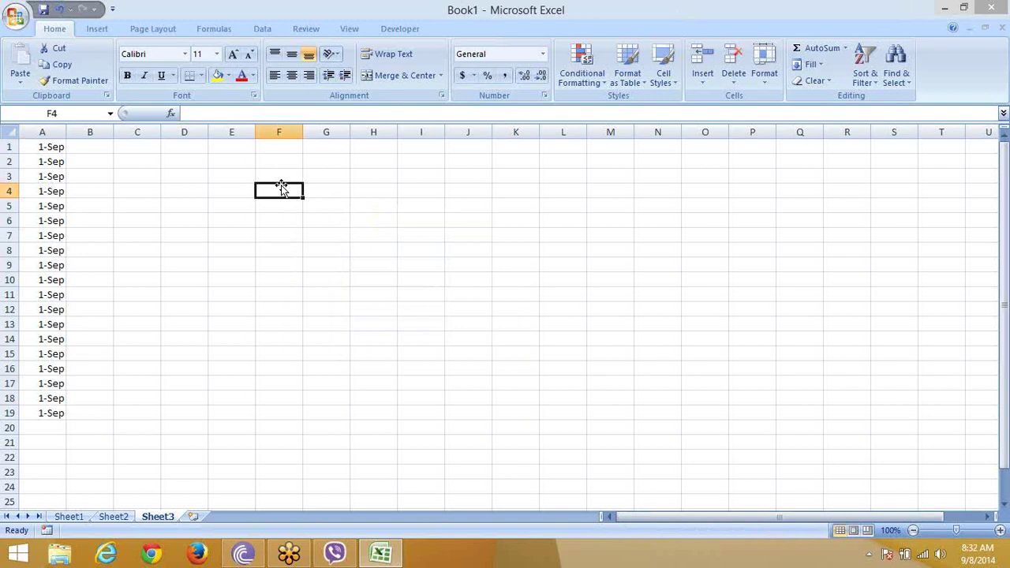
type("A1")
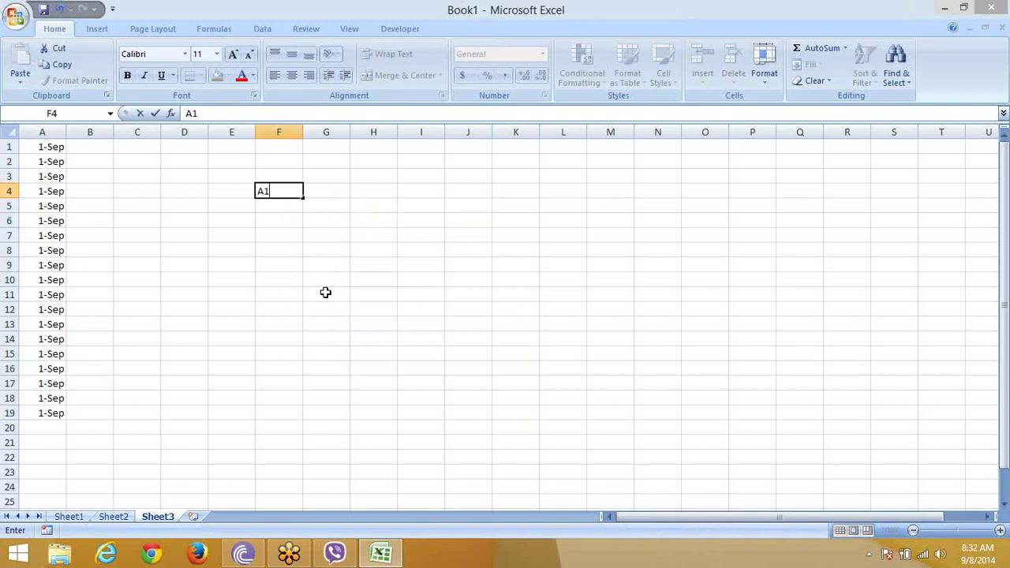
left_click(325, 292)
left_click(281, 189)
left_click_drag(303, 198, 305, 356)
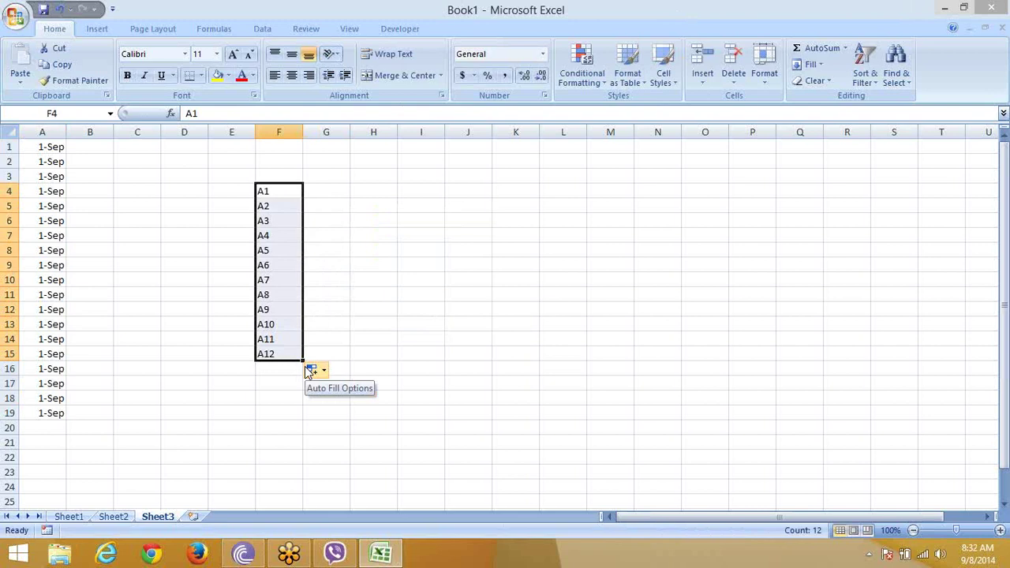
key("ctrl+z")
Select F4:F17 as the range to fill and bring up the Fill options
left_click(319, 360)
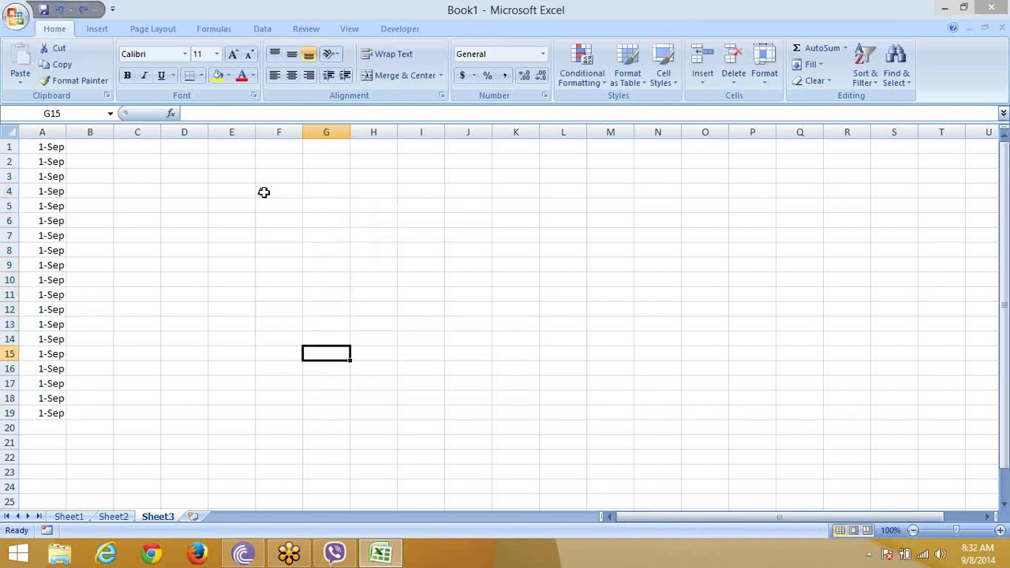
left_click_drag(263, 192, 271, 406)
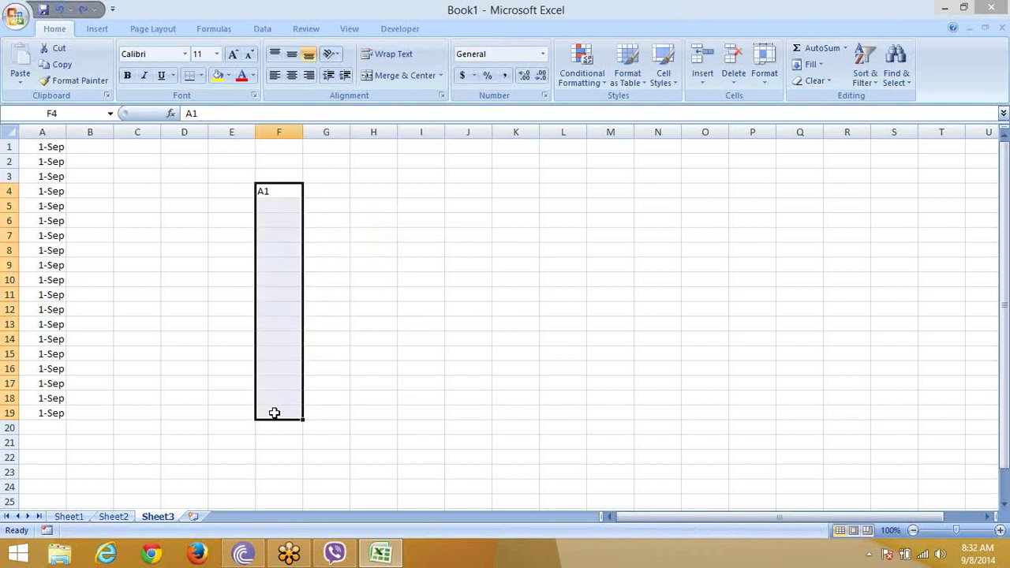
left_click(292, 265)
left_click(275, 195)
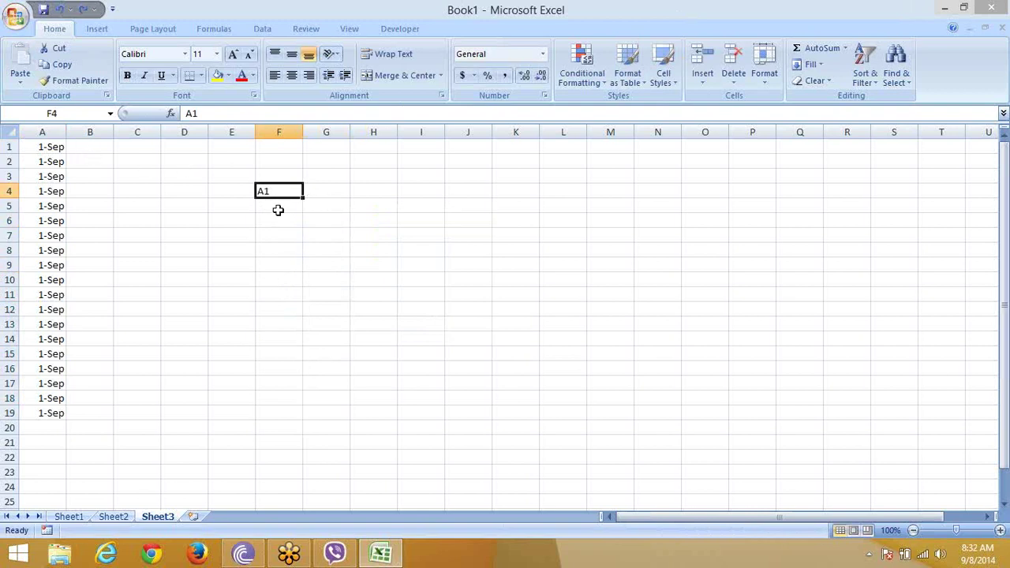
left_click(314, 300)
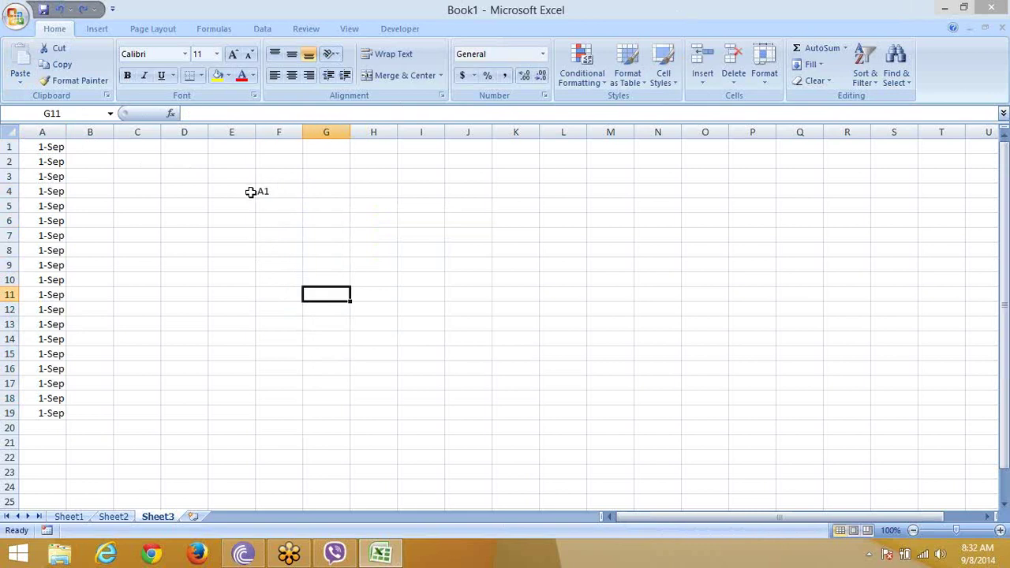
left_click_drag(263, 193, 277, 382)
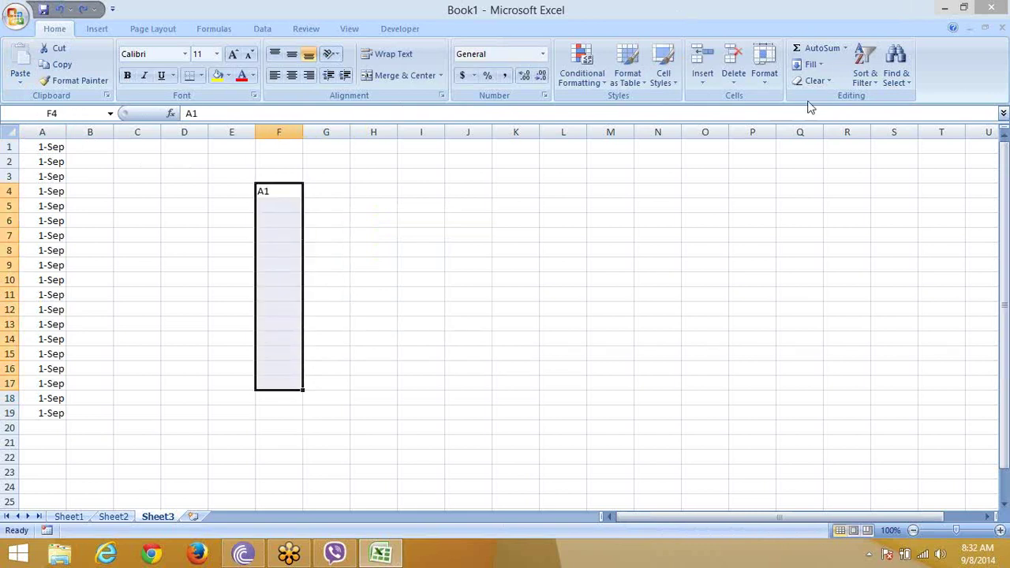
left_click(821, 65)
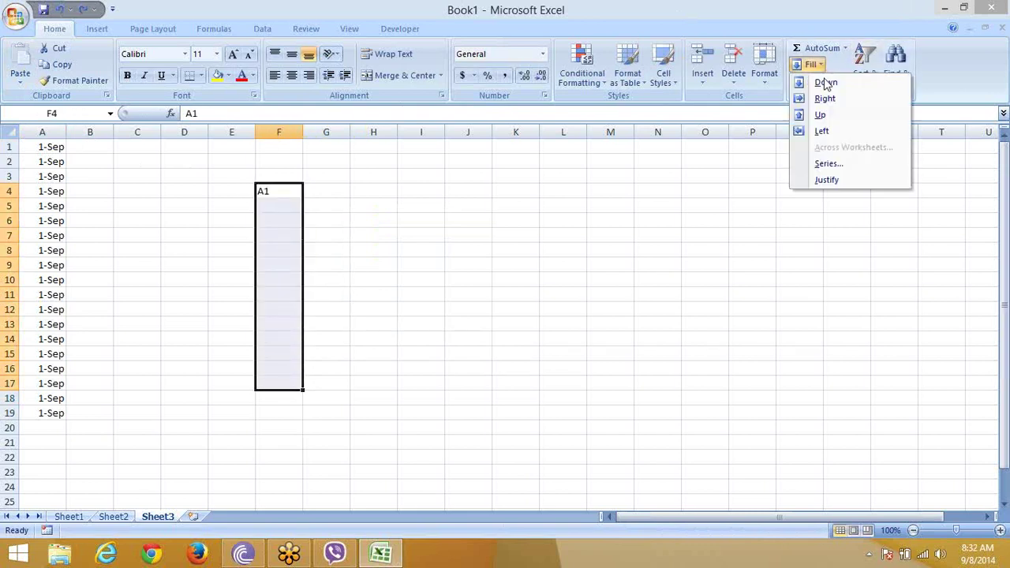
Apply a Series AutoFill to F4:F17 giving A1 through A14, then undo it
left_click(843, 168)
left_click(404, 276)
mouse_move(435, 200)
left_mouse_down()
mouse_move(618, 187)
mouse_move(631, 152)
left_mouse_up()
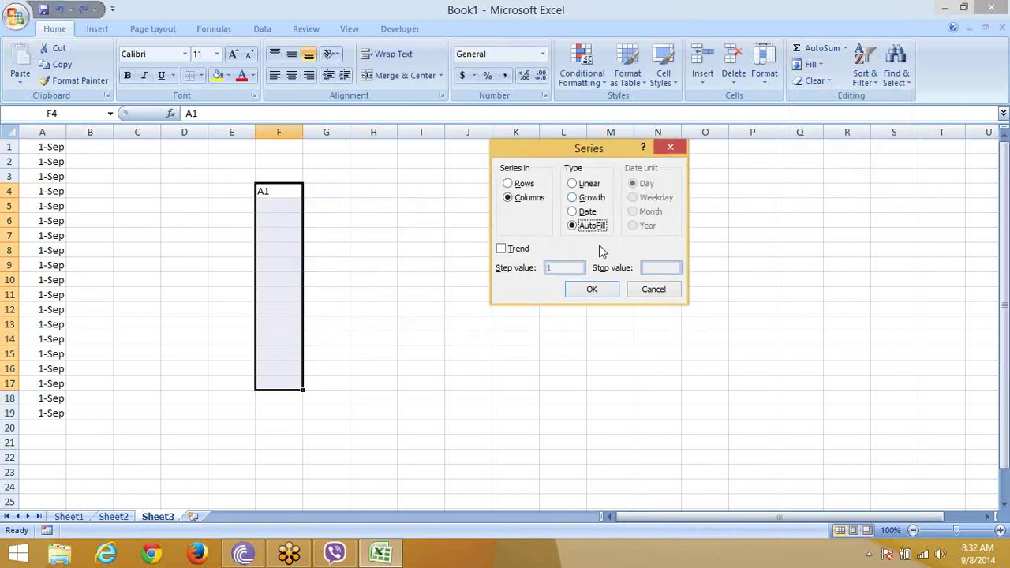
left_click(597, 290)
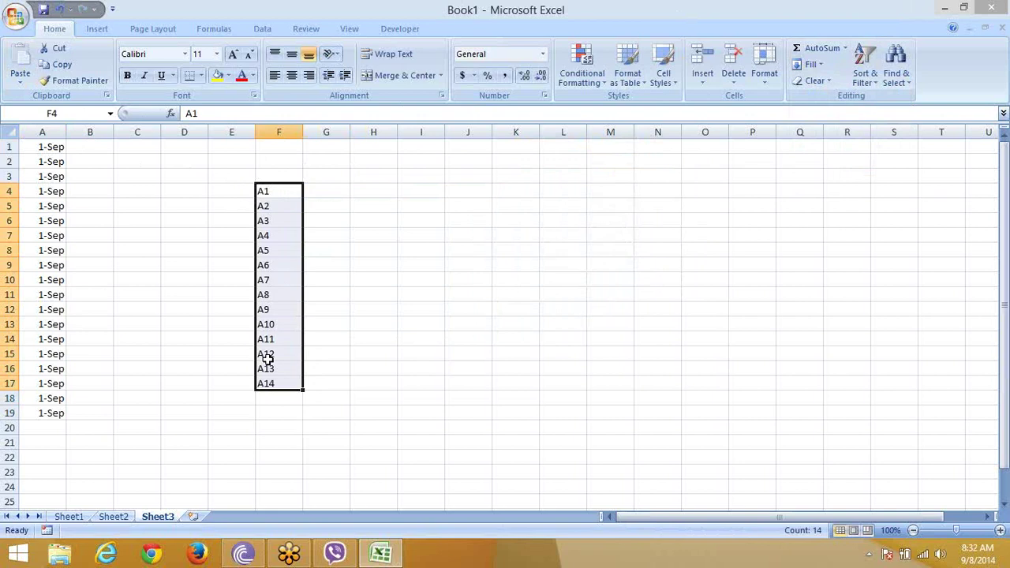
key("ctrl+z")
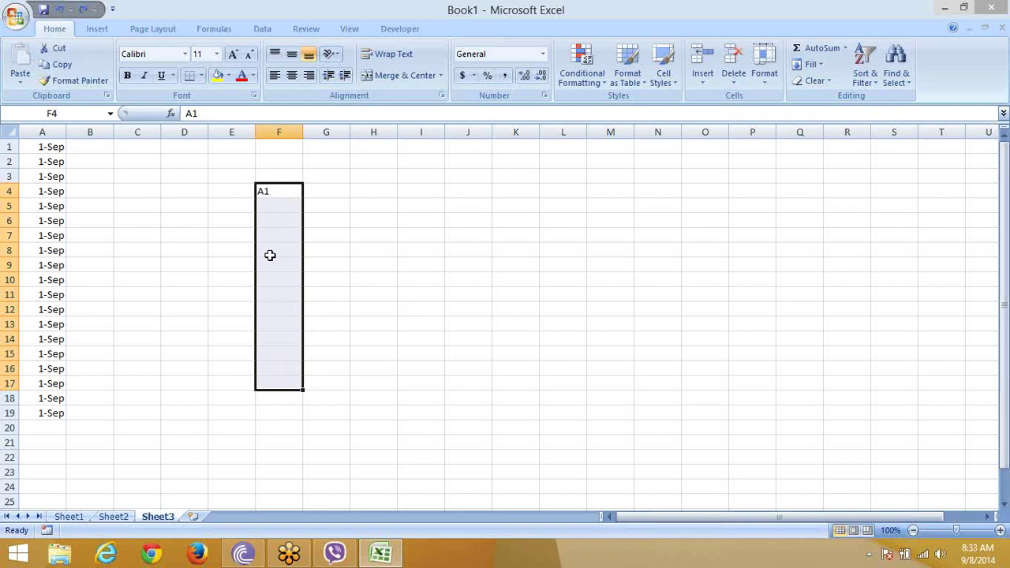
Use the Alt, H, F, I, S keyboard path to AutoFill F4:F17 with A1 through A14
key("alt")
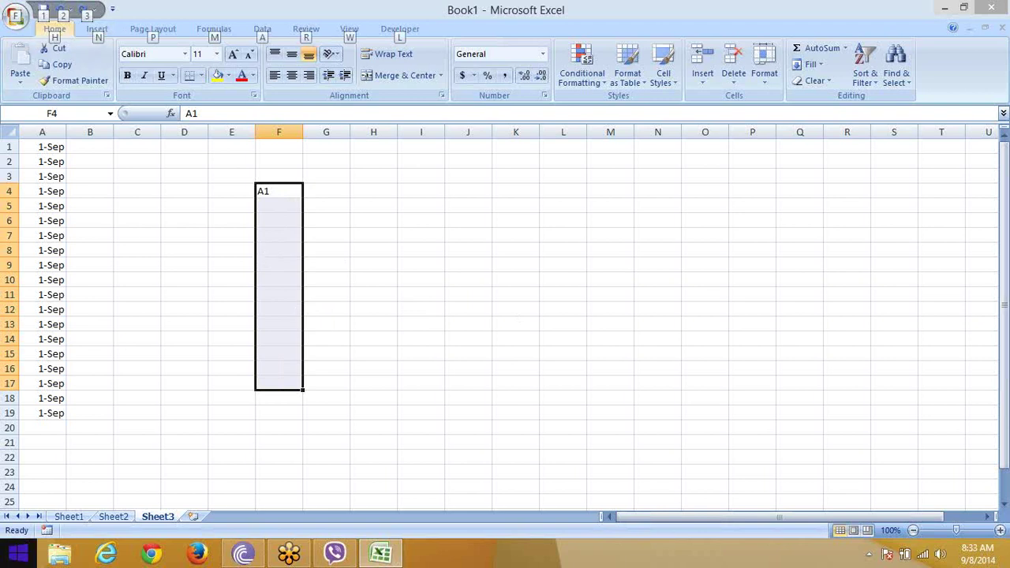
key("h")
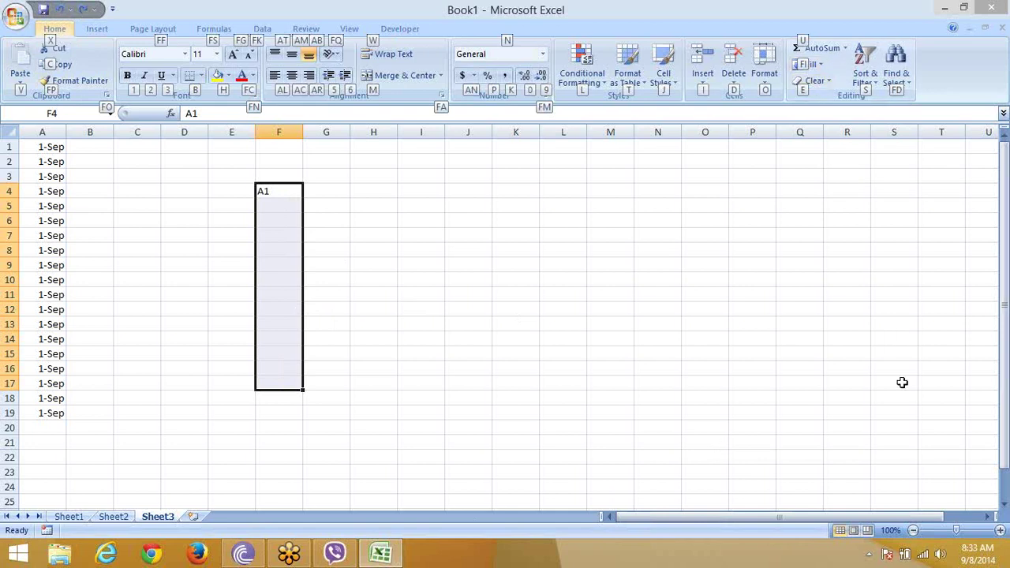
key("f")
key("i")
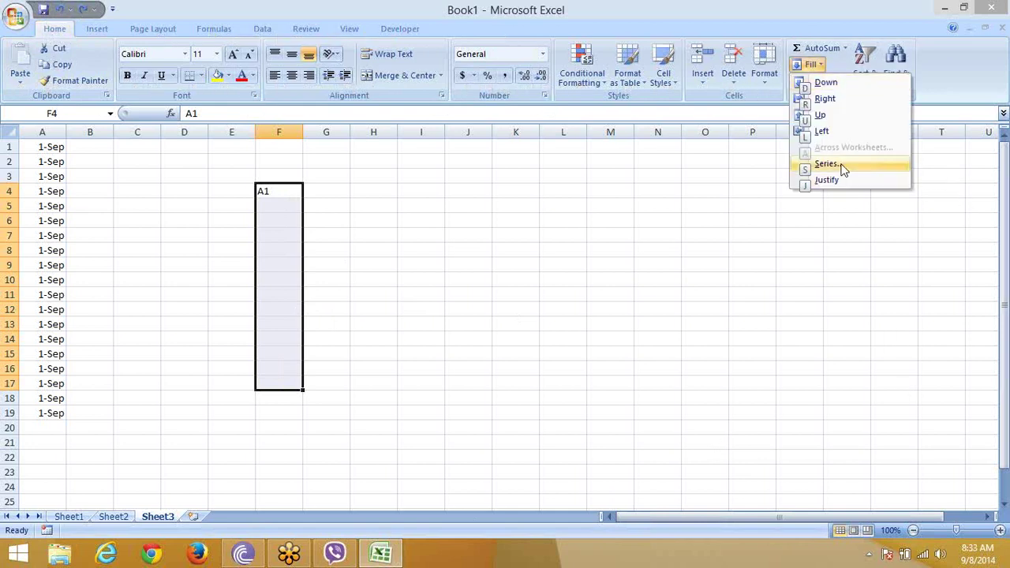
key("s")
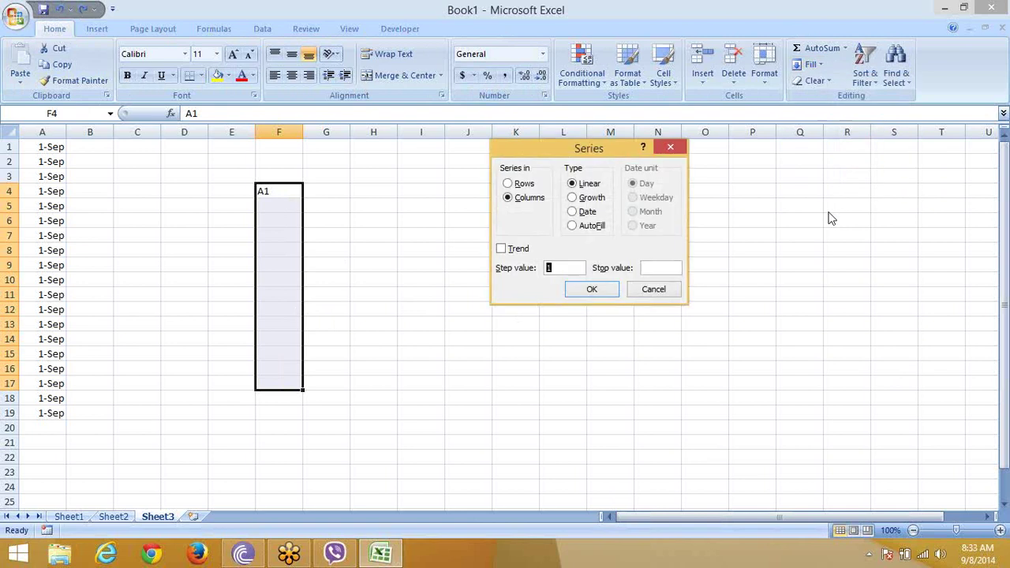
key("Tab")
key("Tab")
key("Tab")
key("alt+f")
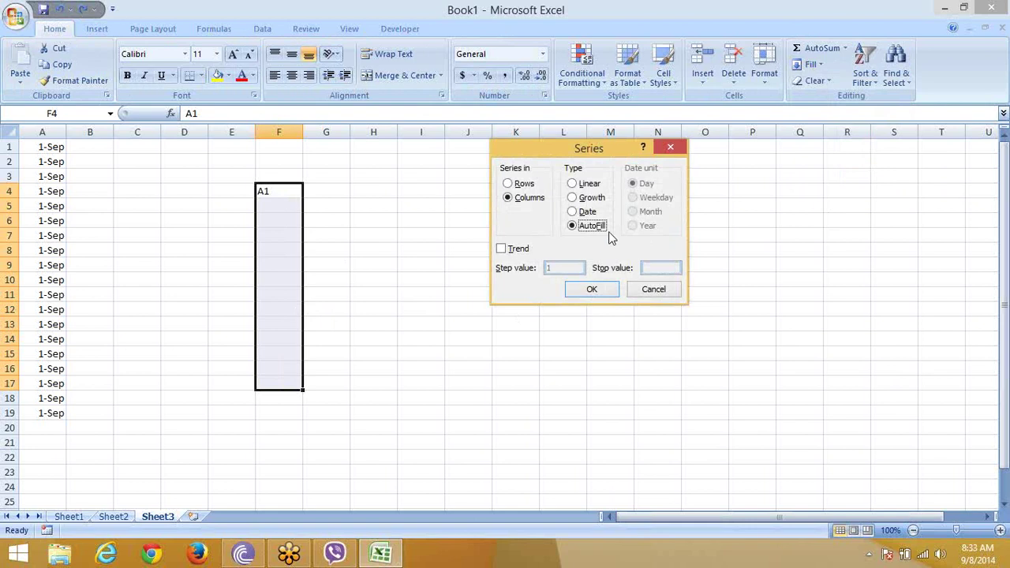
key("Return")
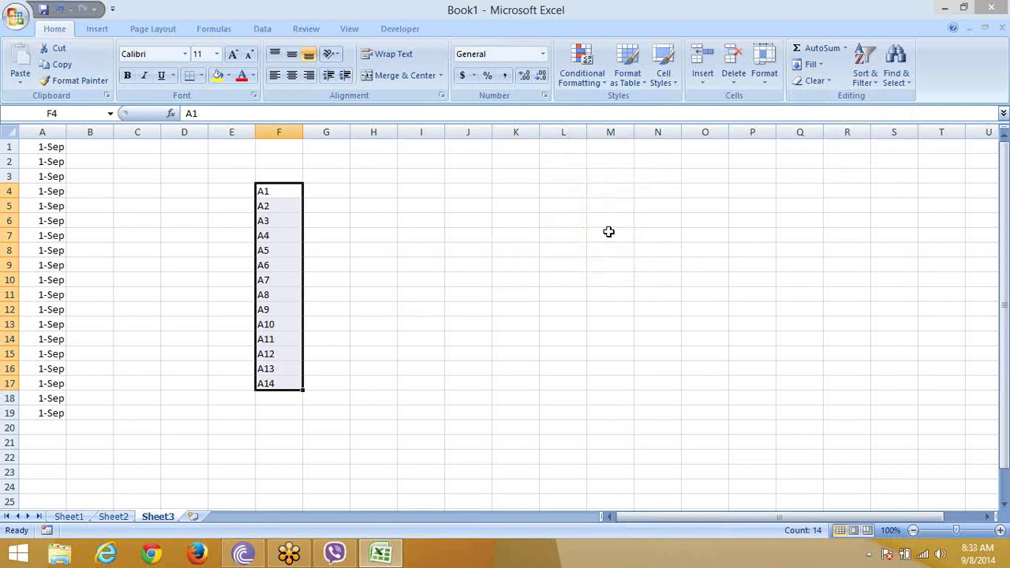
left_click(545, 250)
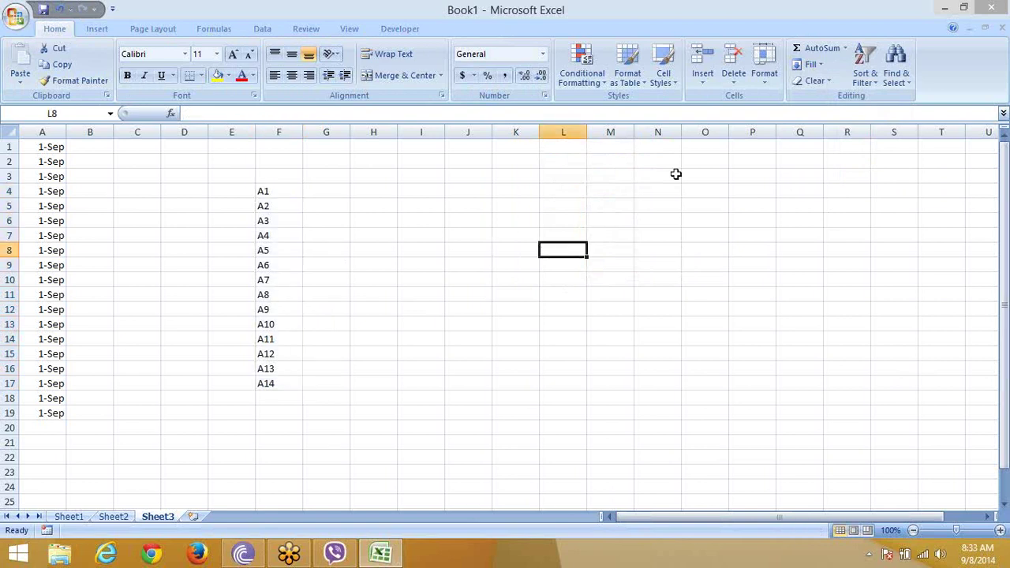
left_click(813, 65)
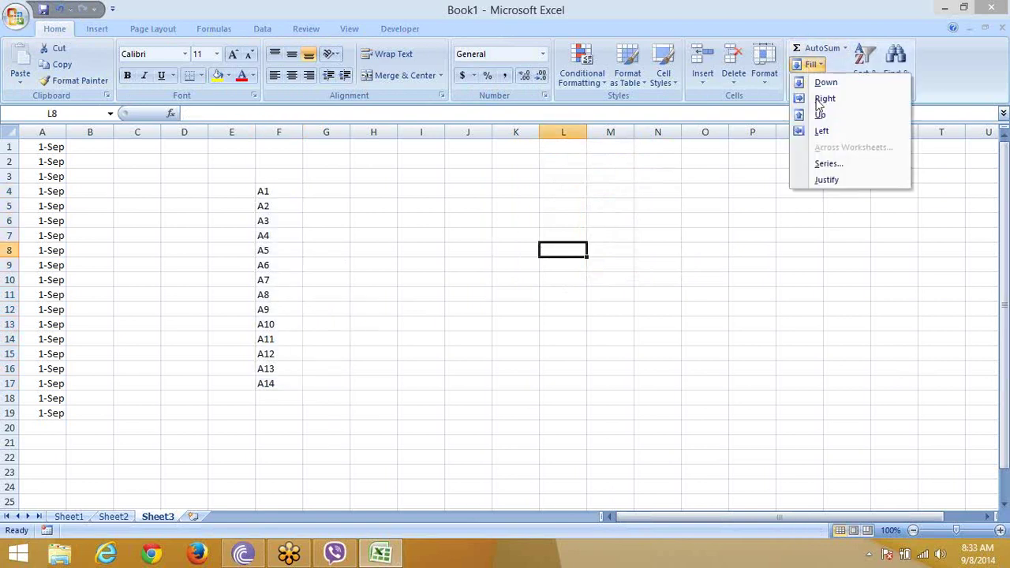
left_click(829, 165)
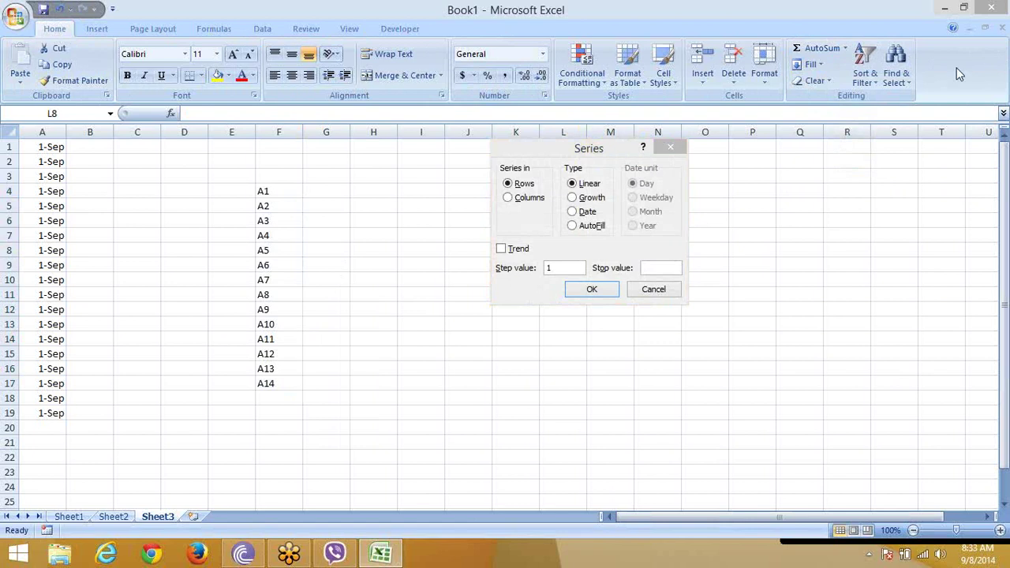
left_click(641, 290)
left_click(561, 280)
left_click(609, 160)
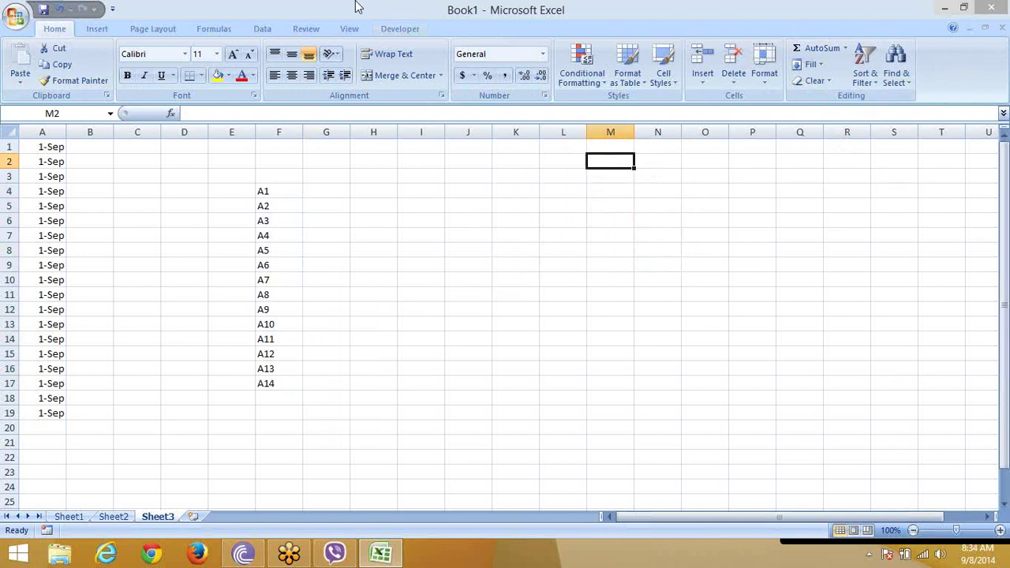
left_click(45, 146)
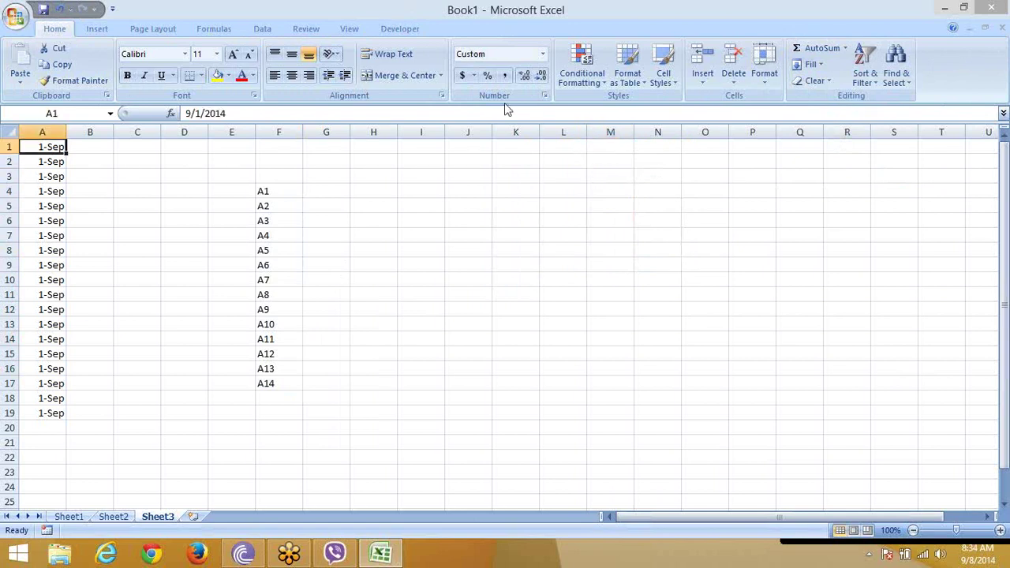
left_click(764, 71)
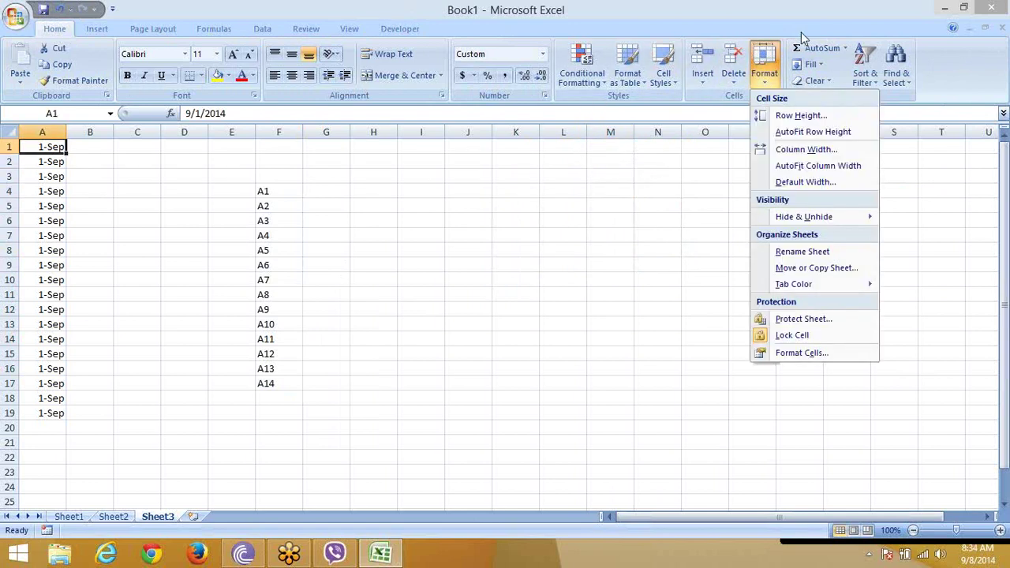
left_click(810, 64)
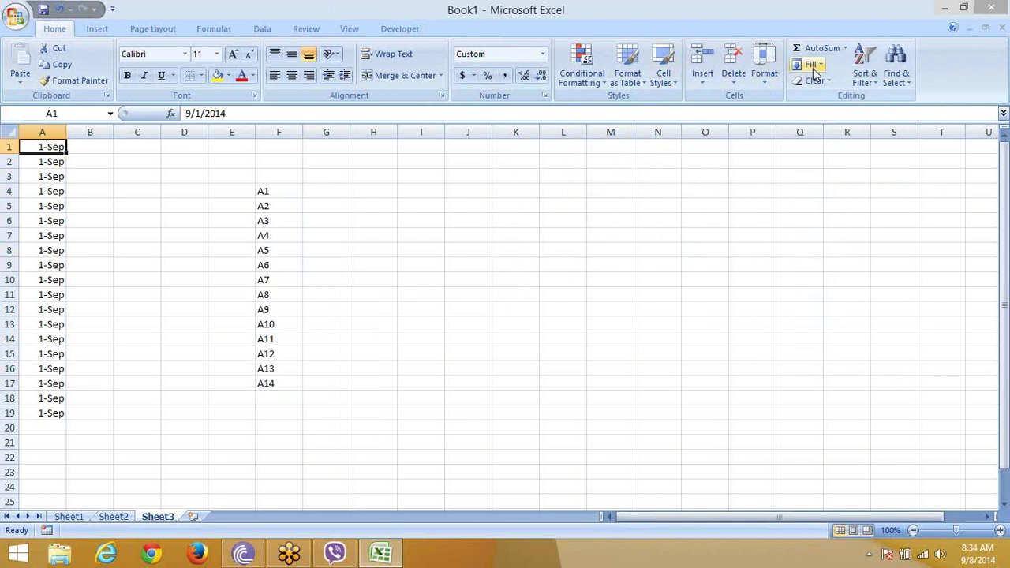
left_click(811, 64)
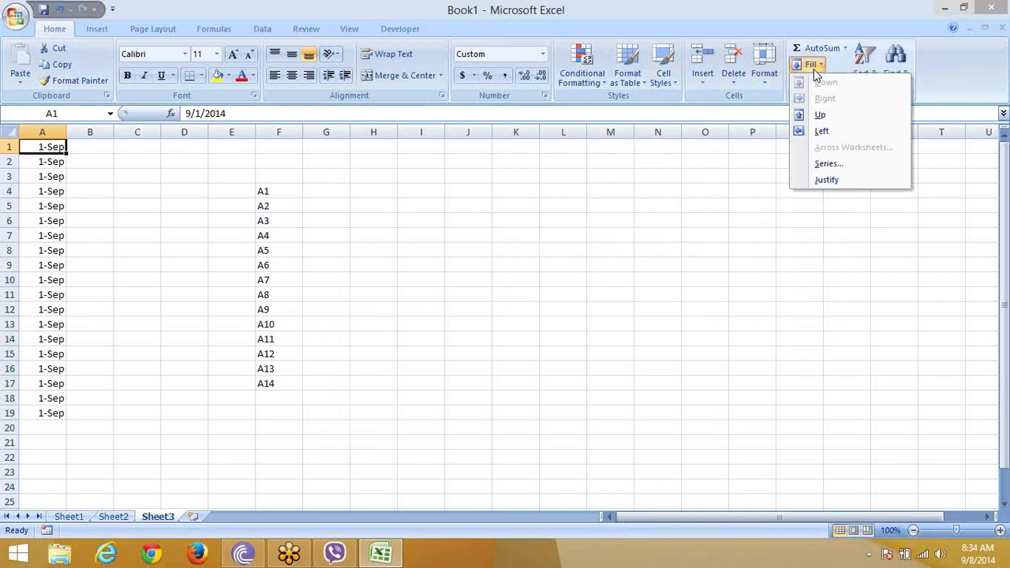
left_click(827, 164)
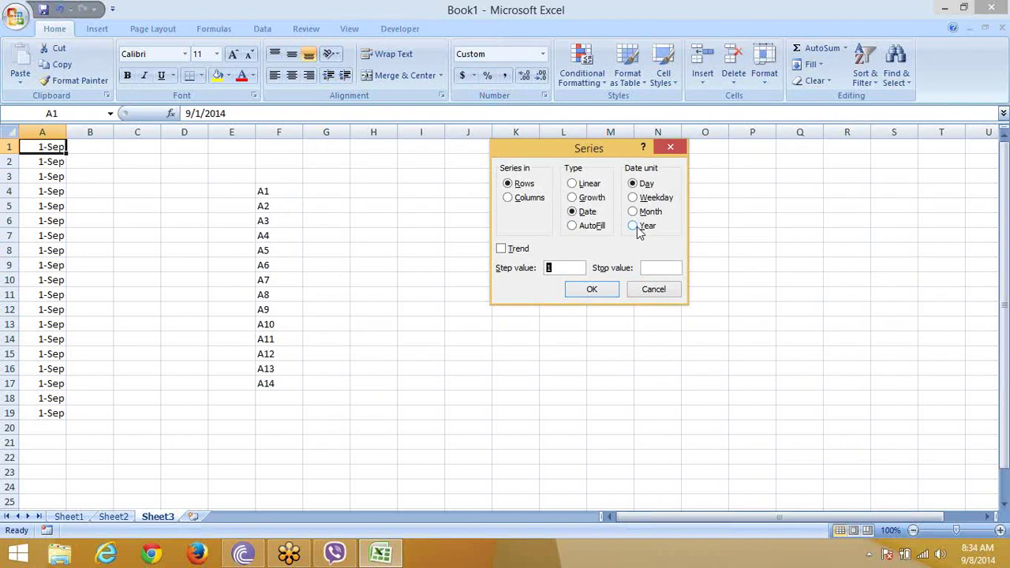
left_click(652, 292)
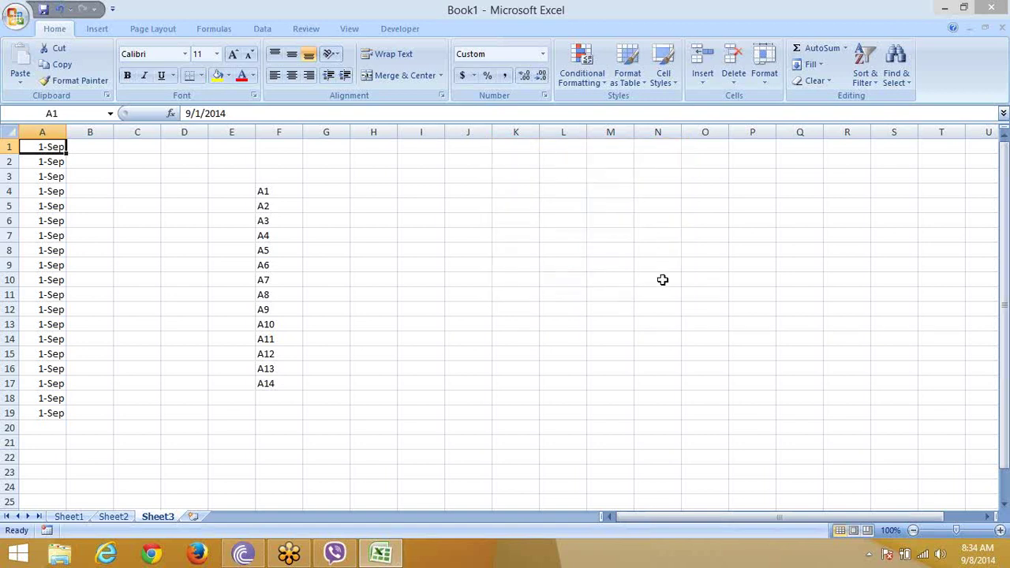
left_click(543, 162)
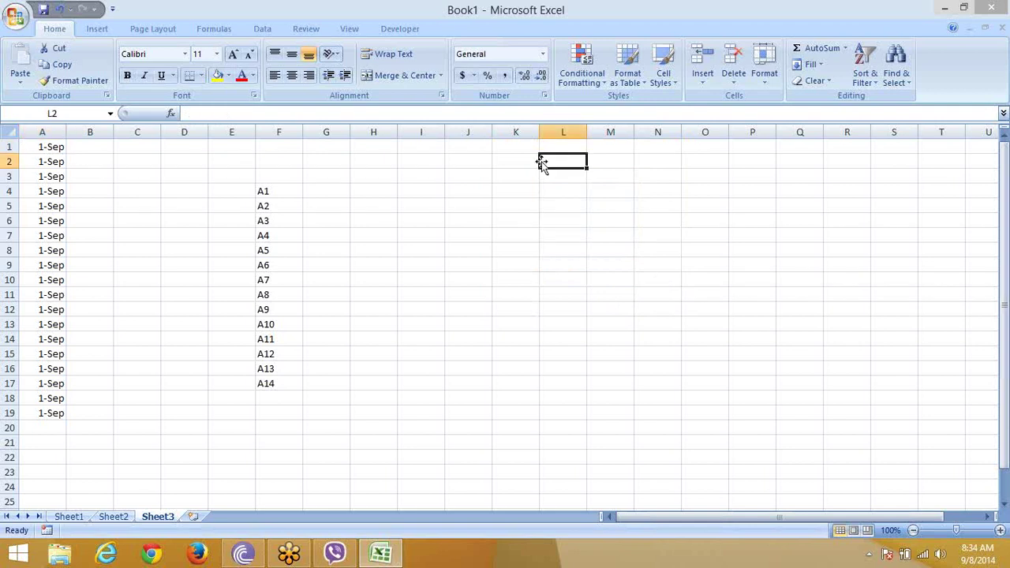
Insert Sheet4, enter Jan in A1 and extend it to A14 (Jan–Dec, Jan, Feb)
left_click(195, 516)
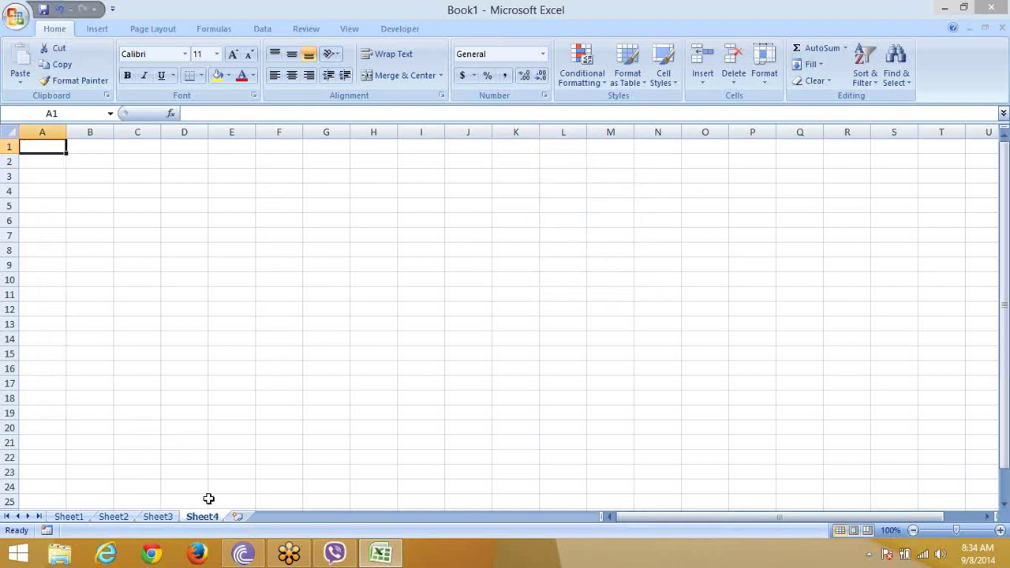
type("Jan")
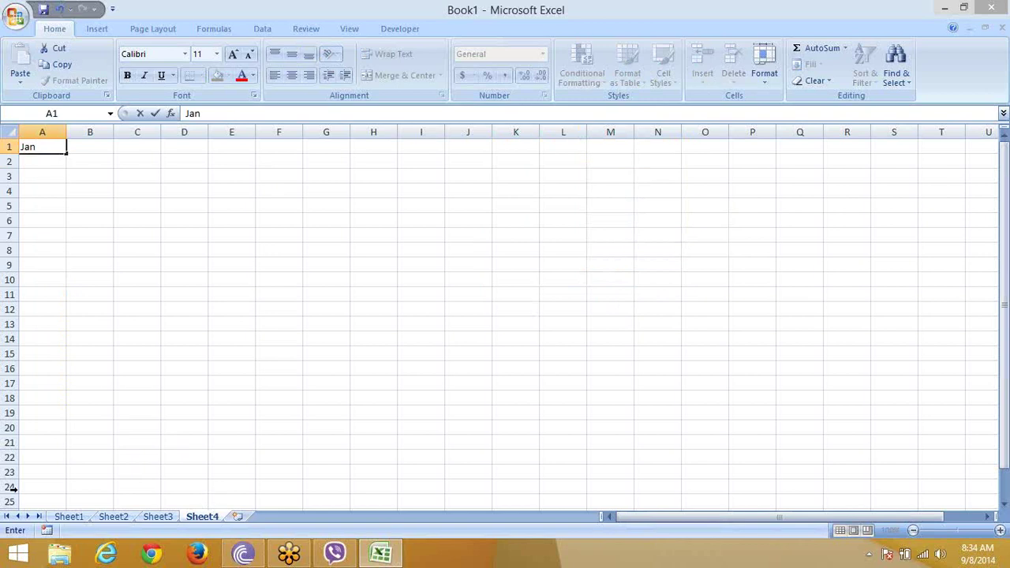
left_click(33, 188)
left_click(44, 149)
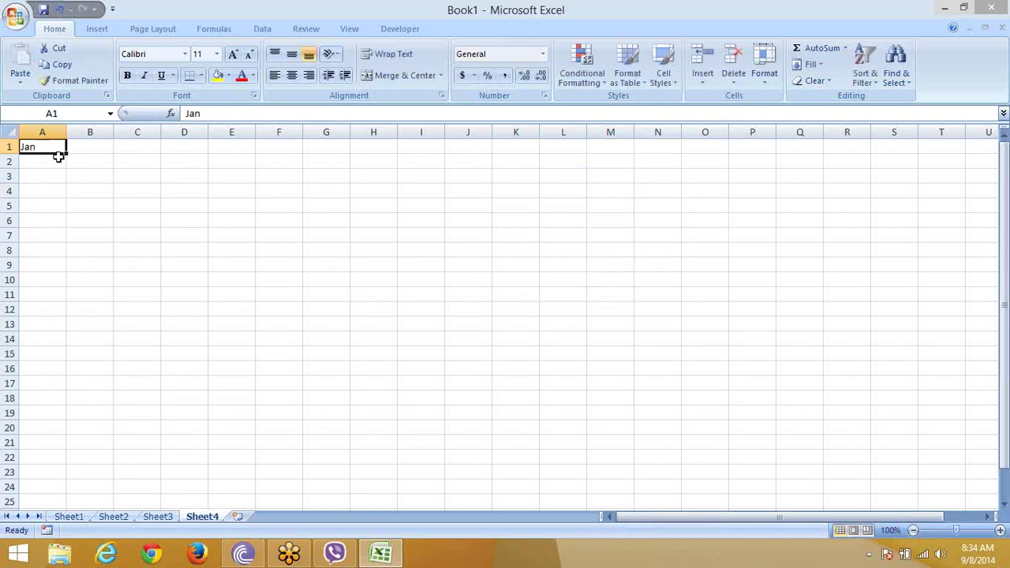
left_click_drag(67, 152, 70, 348)
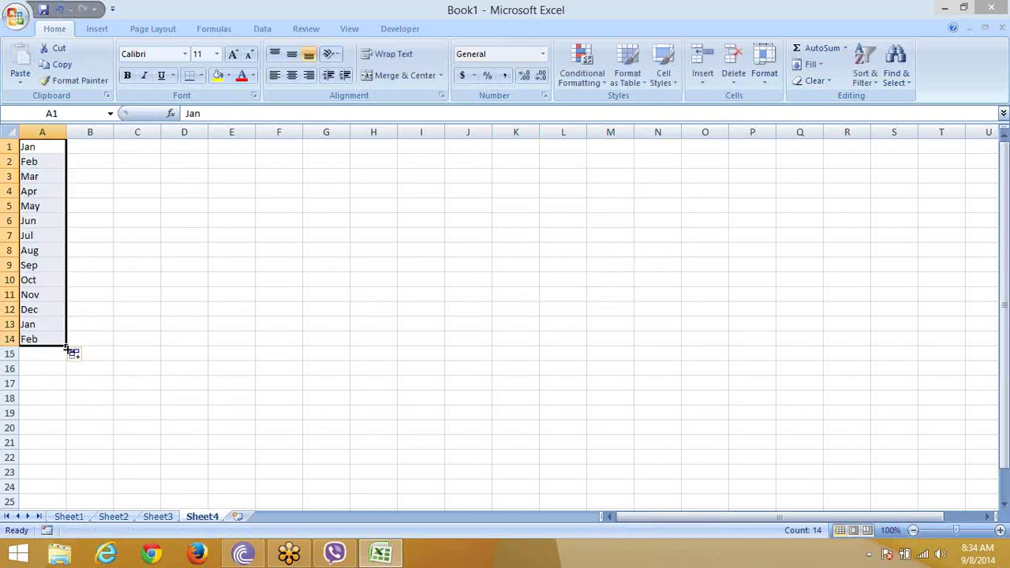
left_click(131, 143)
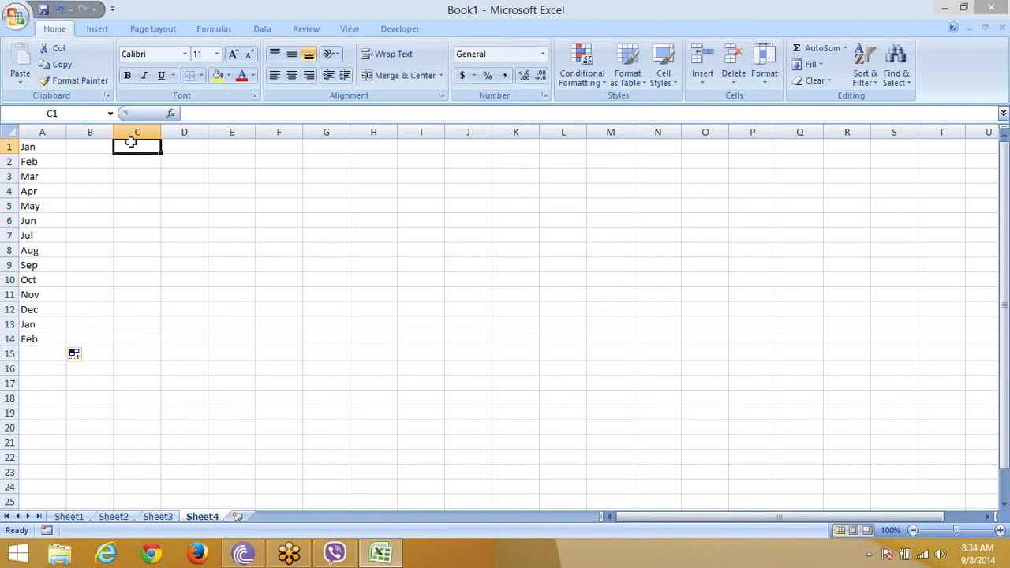
type("Jan")
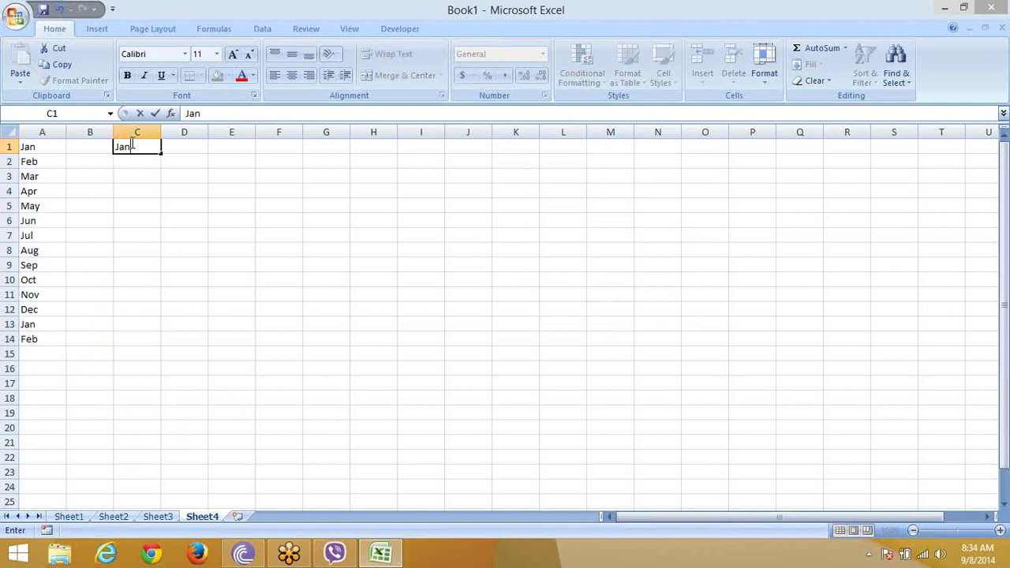
type(",")
type("Feb,Mar")
key("BackSpace")
key("BackSpace")
key("BackSpace")
key("BackSpace")
key("Return")
key("Left")
key("Left")
key("Up")
key("Right")
type("=")
key("Left")
type("&")
key("Left")
key("Down")
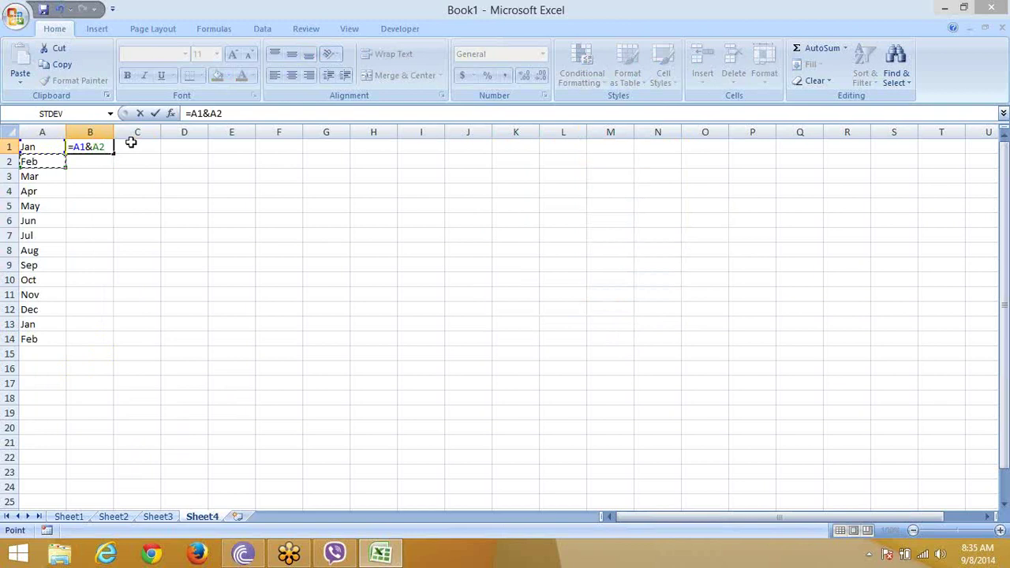
left_click(210, 114)
type("\",\"&")
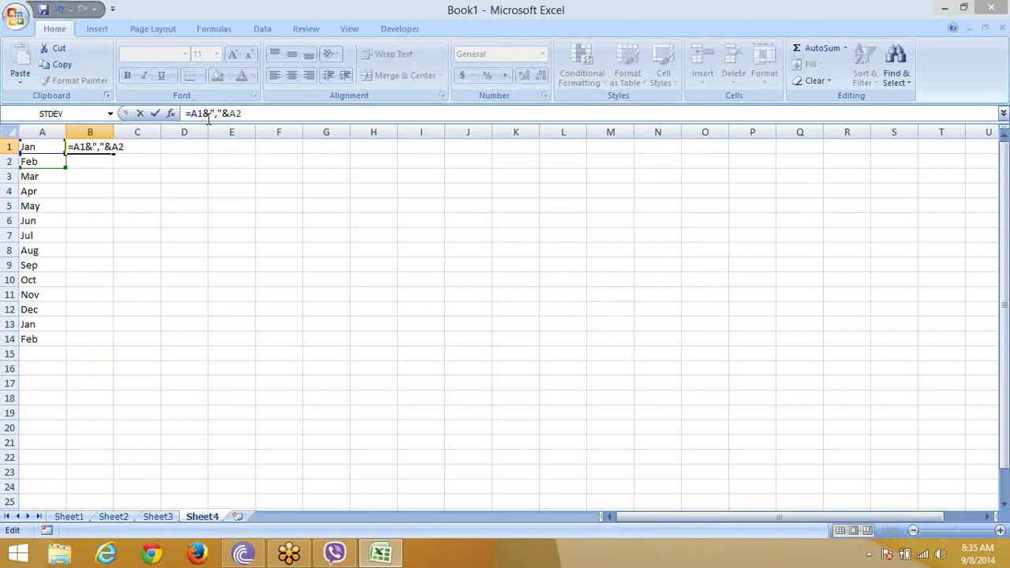
key("Return")
key("Up")
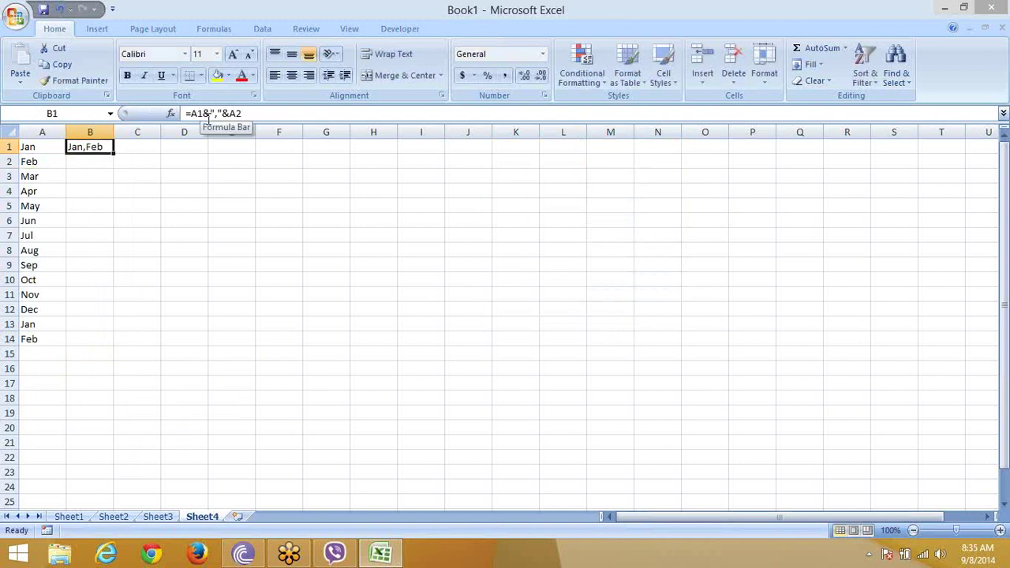
key("Delete")
key("Down")
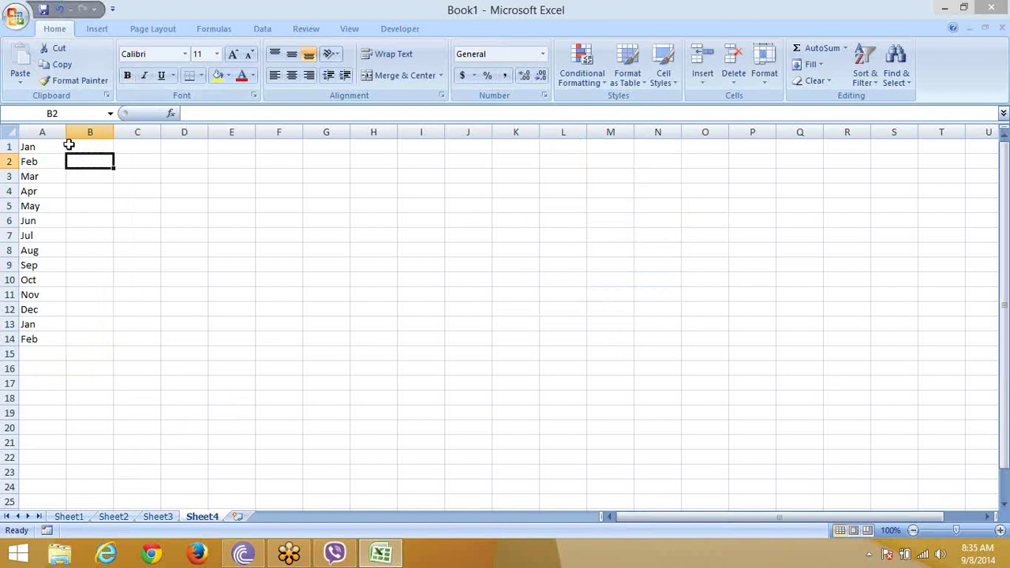
Widen column A greatly, try Fill > Justify on A1:A14, then undo the join
left_click_drag(69, 134, 598, 162)
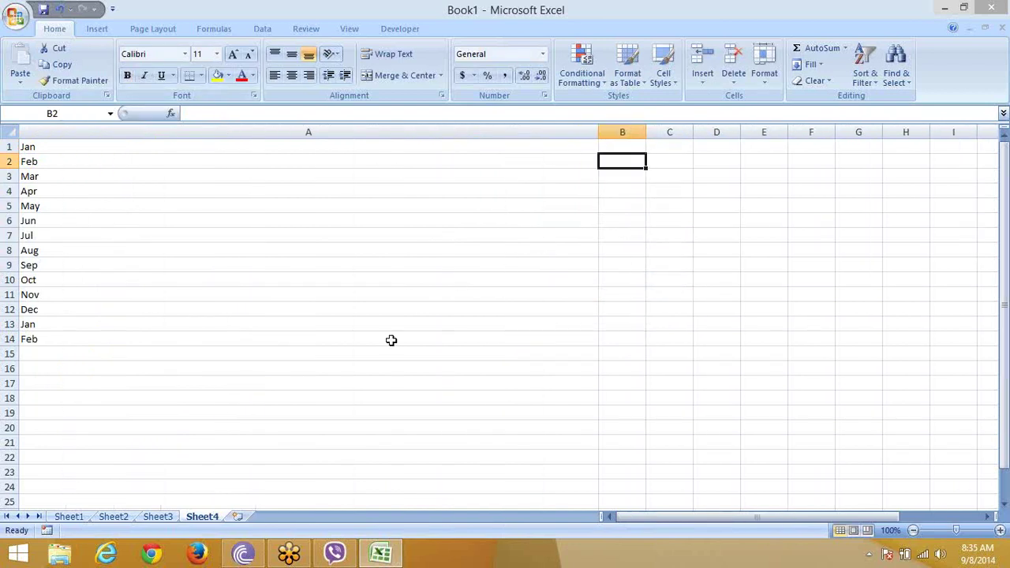
left_click_drag(390, 340, 379, 148)
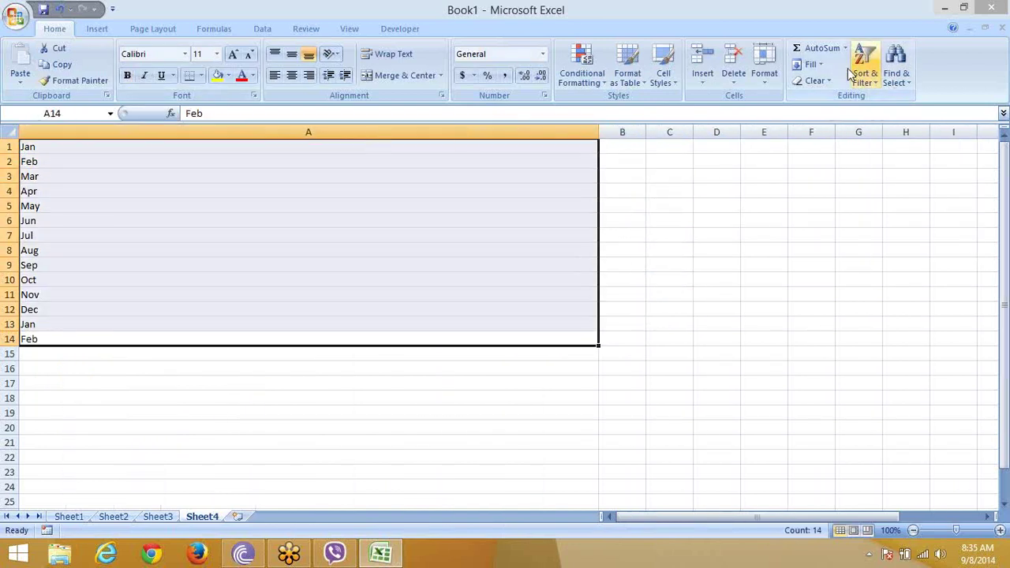
left_click(818, 67)
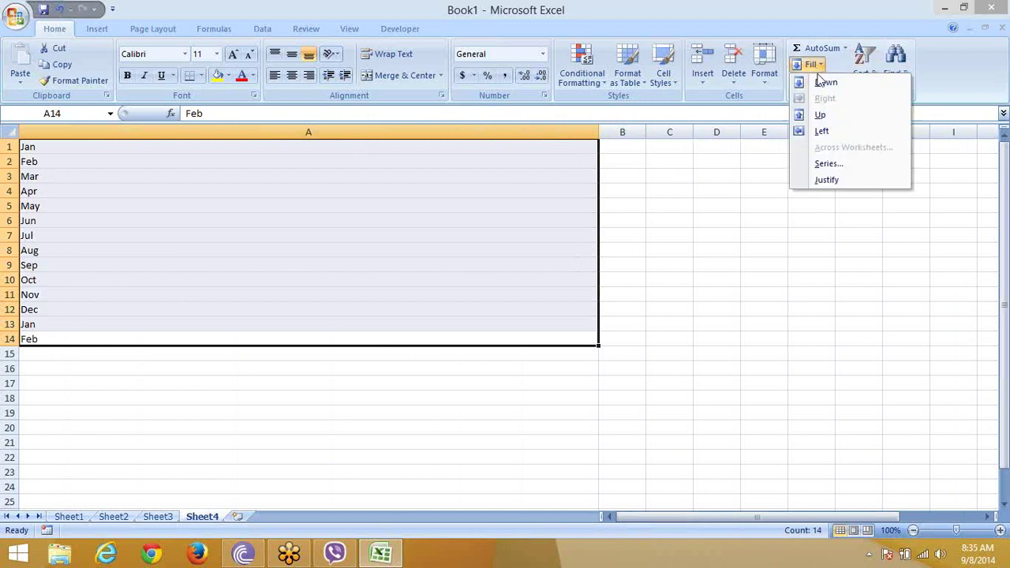
left_click(837, 180)
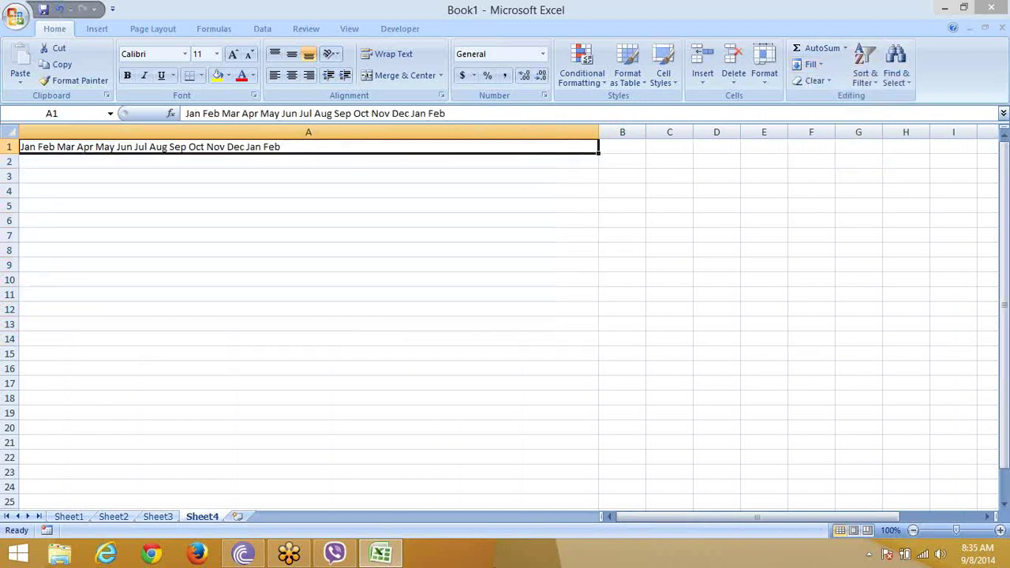
left_click(320, 175)
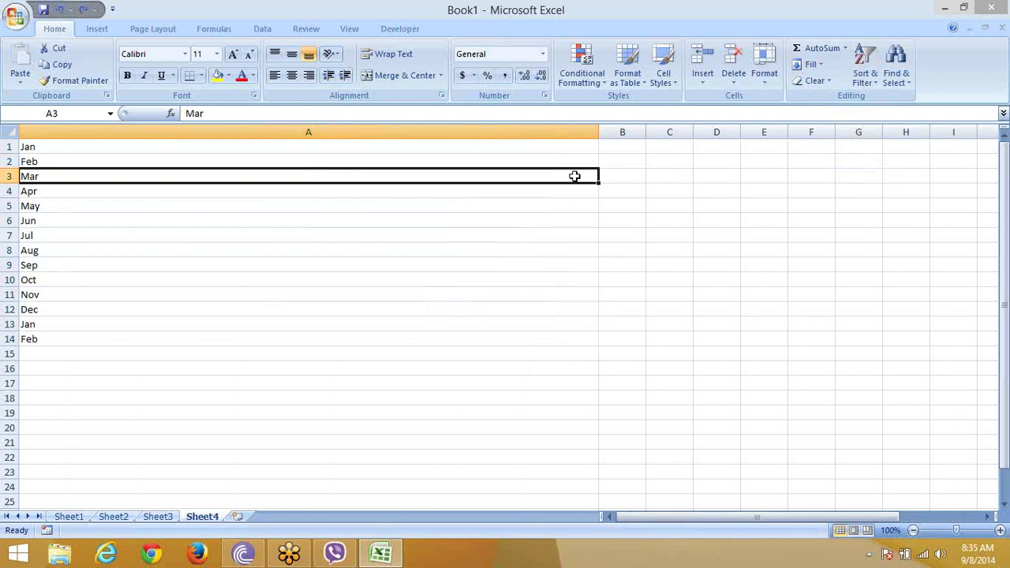
Narrow column A again and Justify the months in A1:A14 into joined lines
left_click_drag(598, 132, 261, 172)
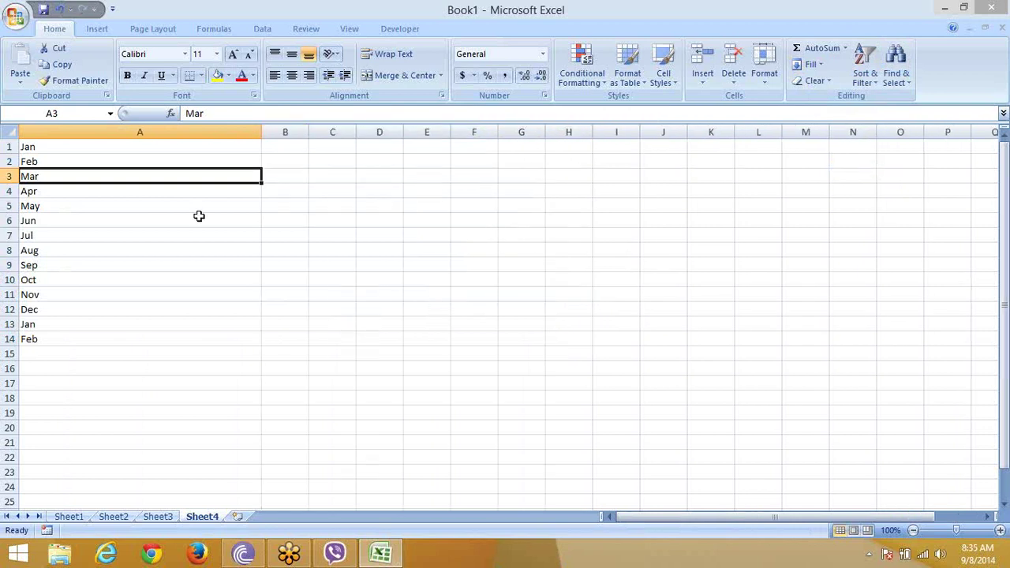
left_click_drag(100, 341, 95, 147)
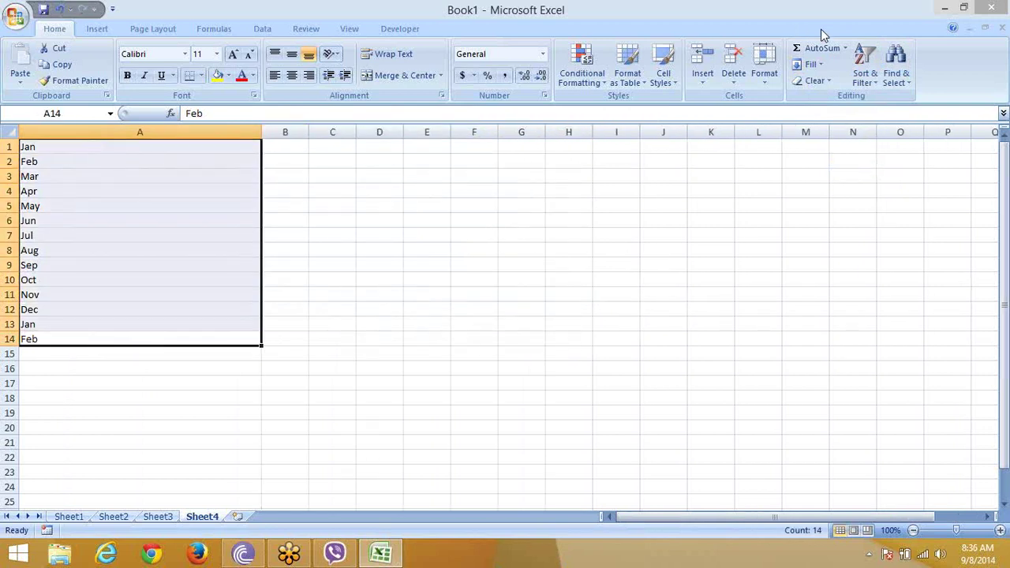
left_click(811, 64)
left_click(846, 182)
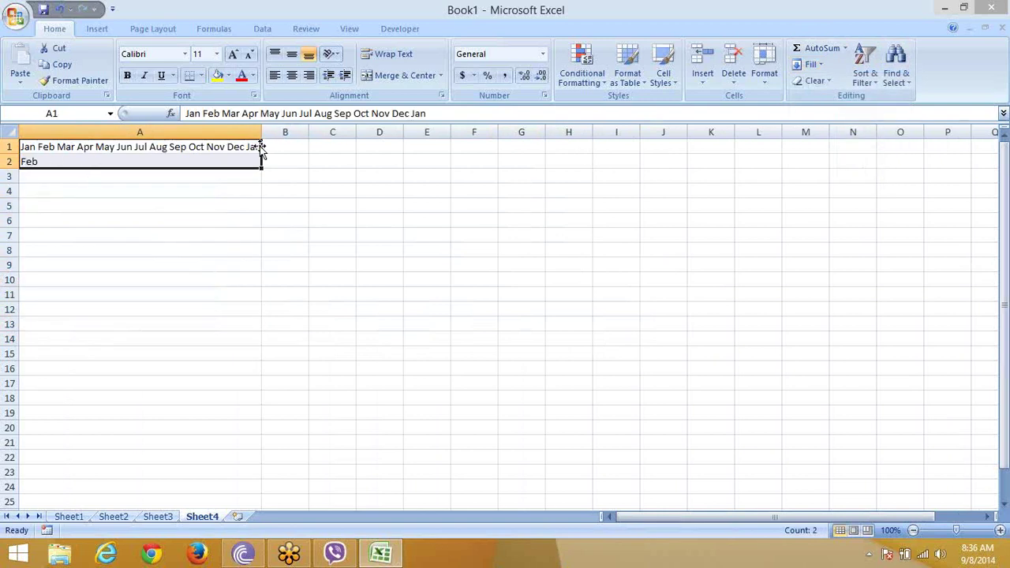
Widen column A and Justify again so Feb joins the single A1 month line
left_click_drag(262, 133, 418, 146)
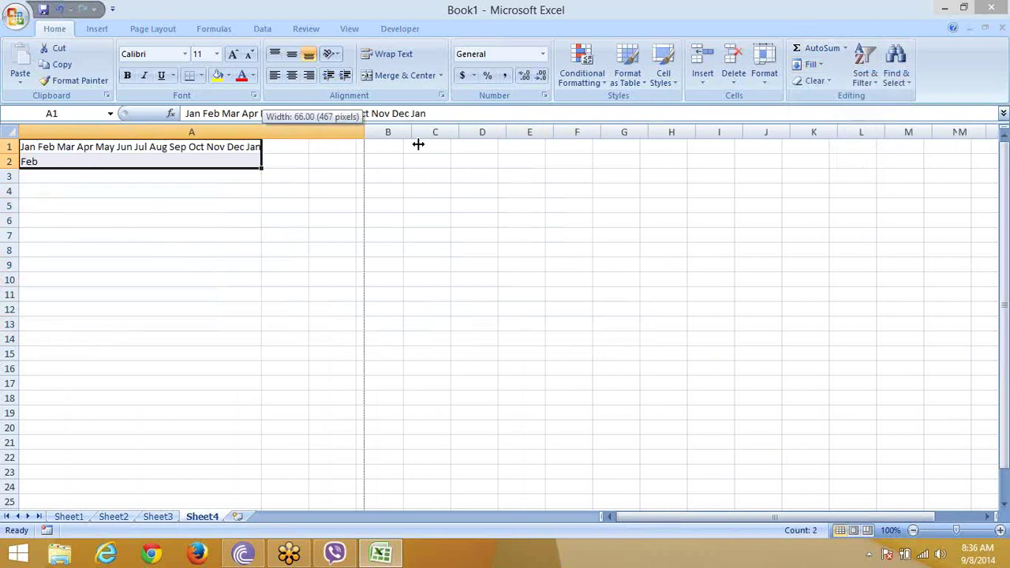
left_click(811, 64)
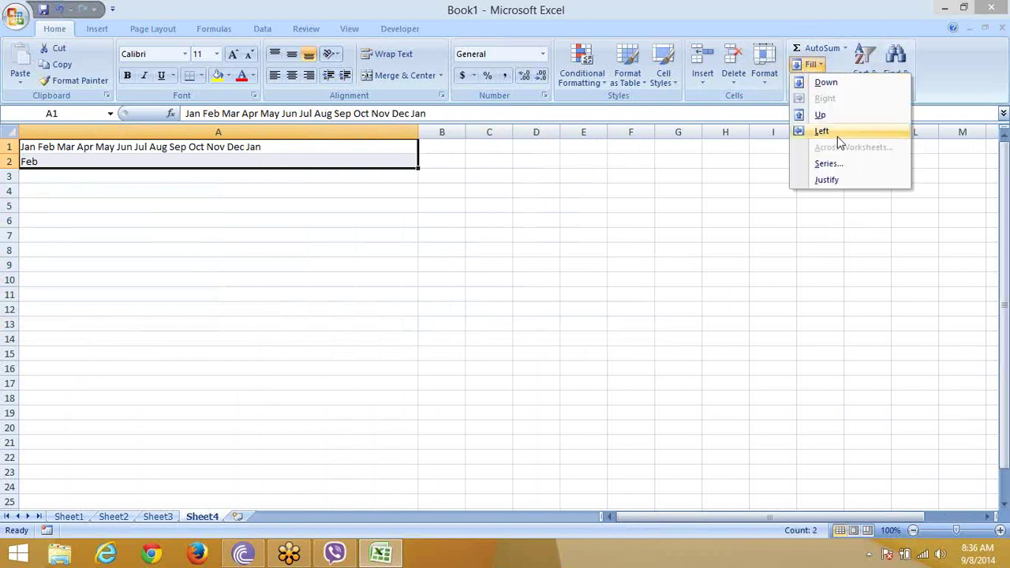
left_click(839, 180)
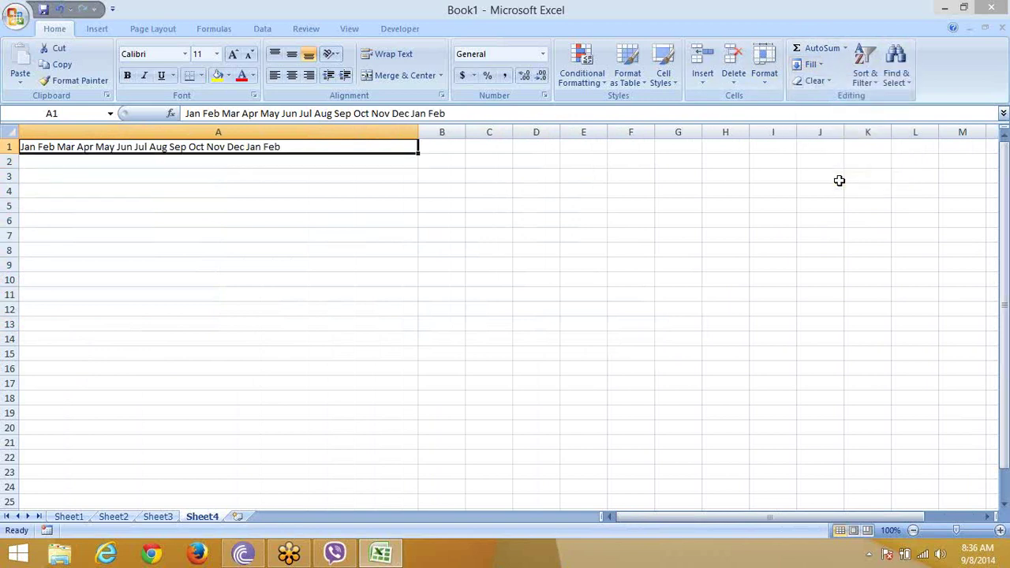
left_click(469, 239)
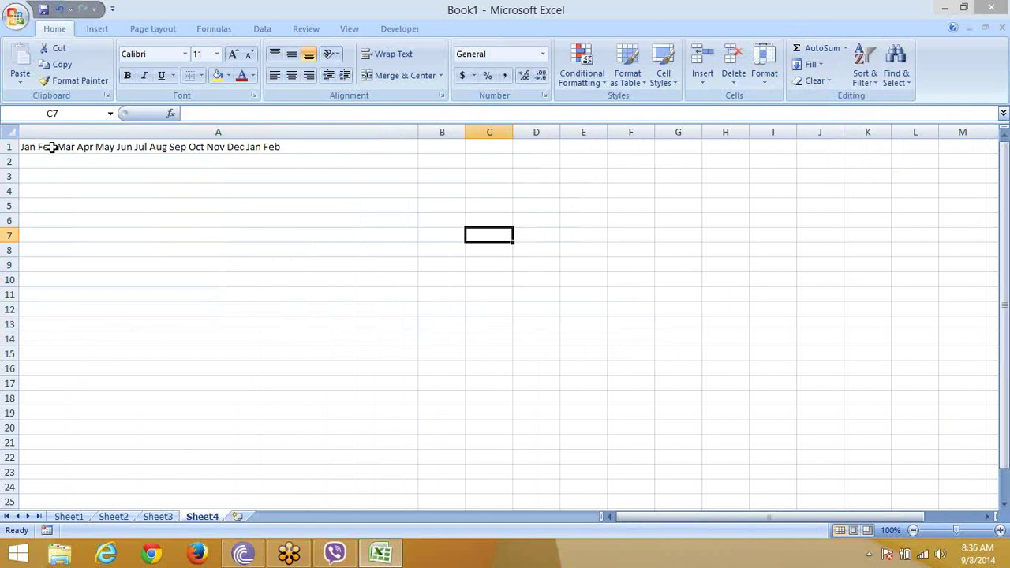
left_click_drag(50, 147, 52, 162)
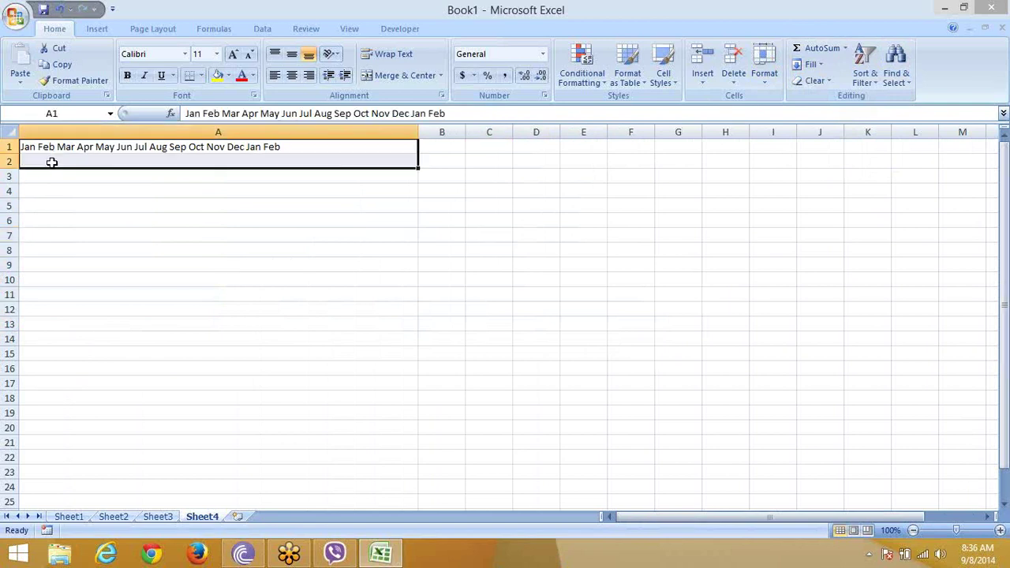
Replace every space with a comma via Find and Replace (13 replacements)
key("ctrl+h")
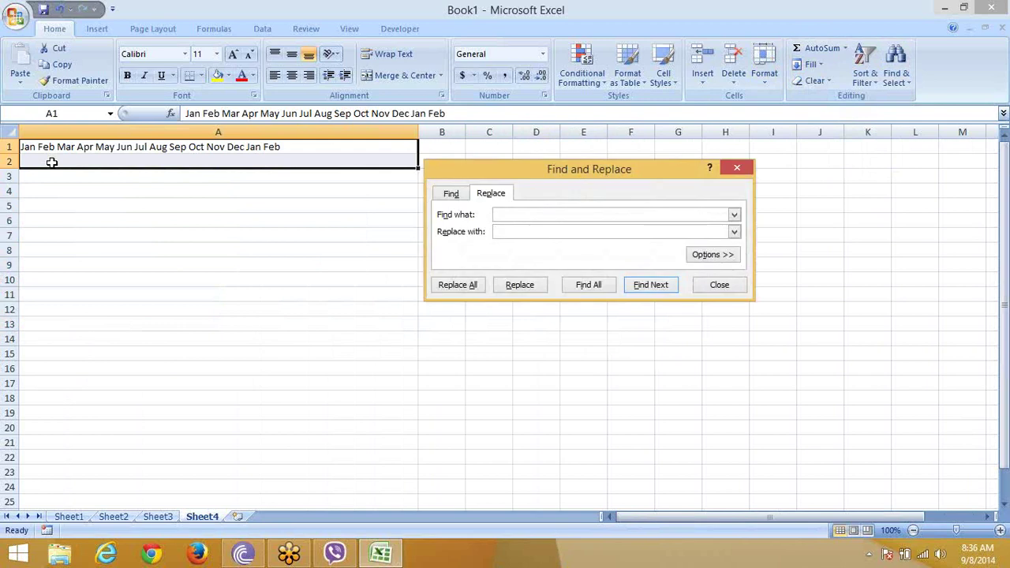
type(",")
left_click(457, 287)
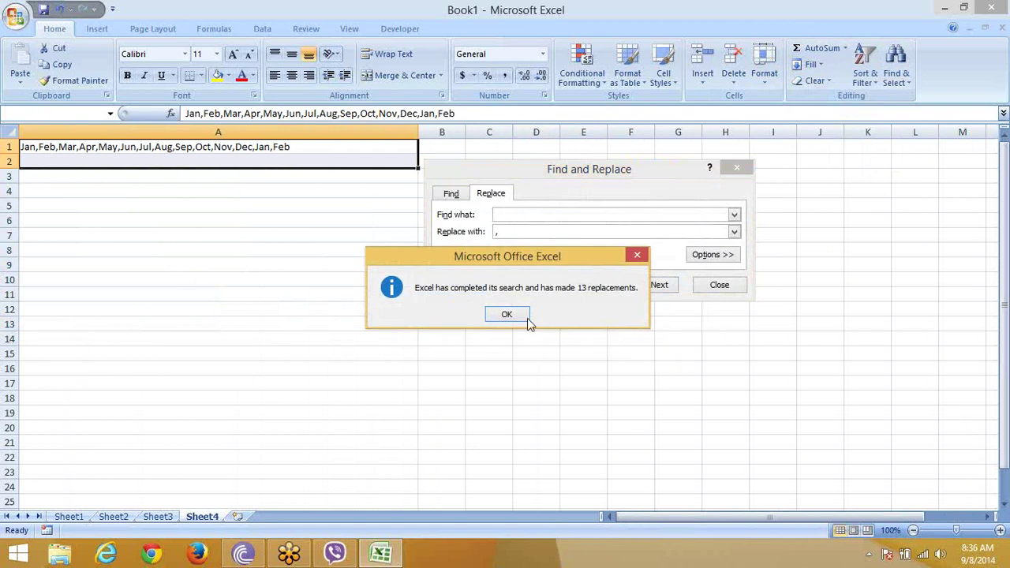
left_click(518, 315)
left_click(719, 285)
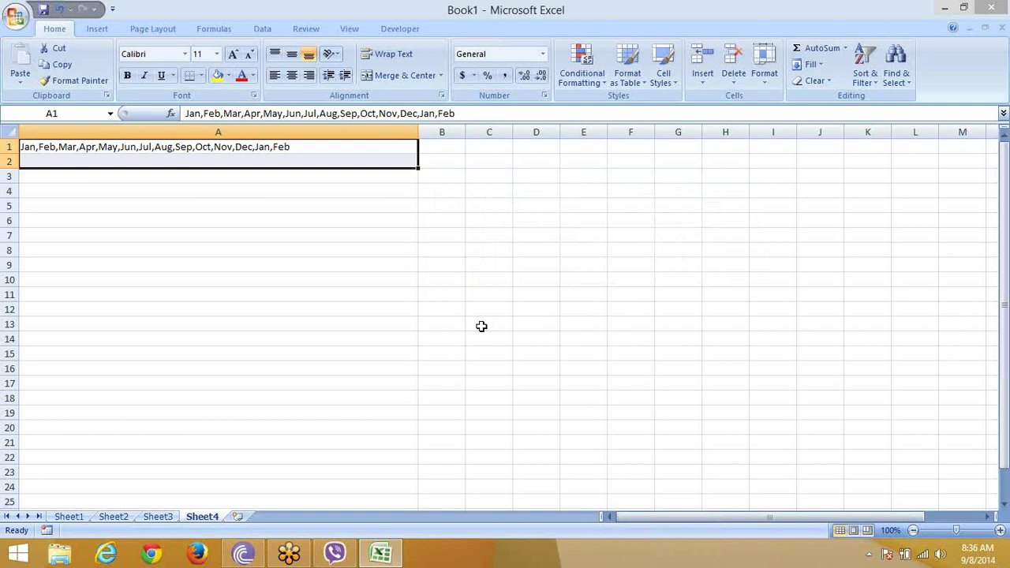
Select A1 and narrow column A toward the comma-separated month text
left_click(427, 269)
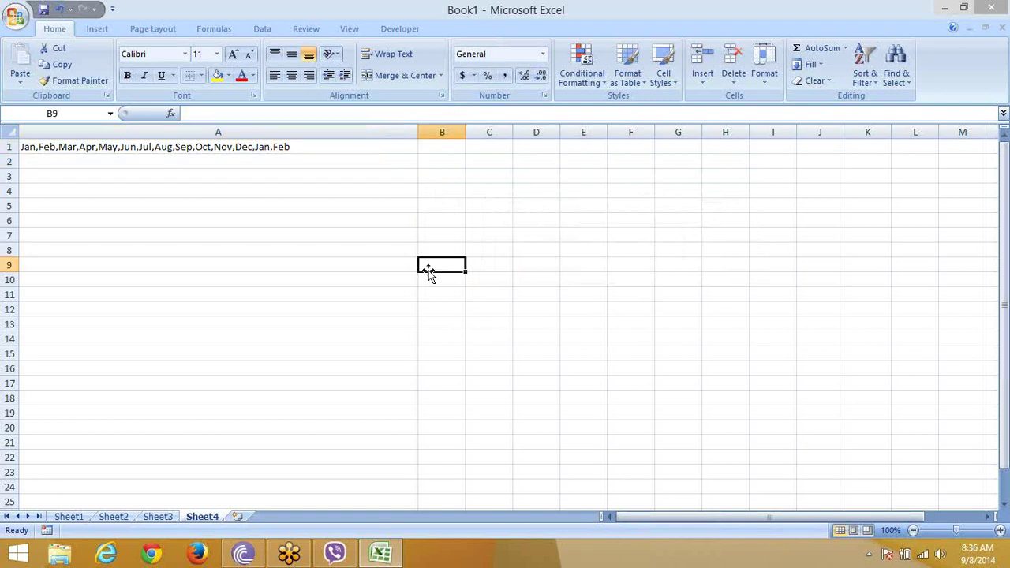
left_click(325, 146)
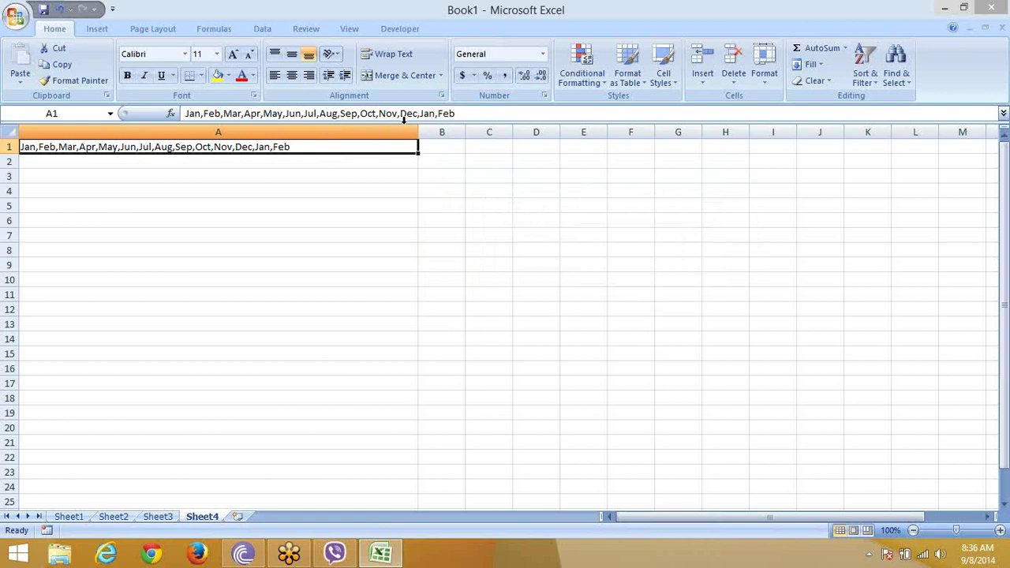
left_click(427, 128)
left_click_drag(418, 131, 292, 145)
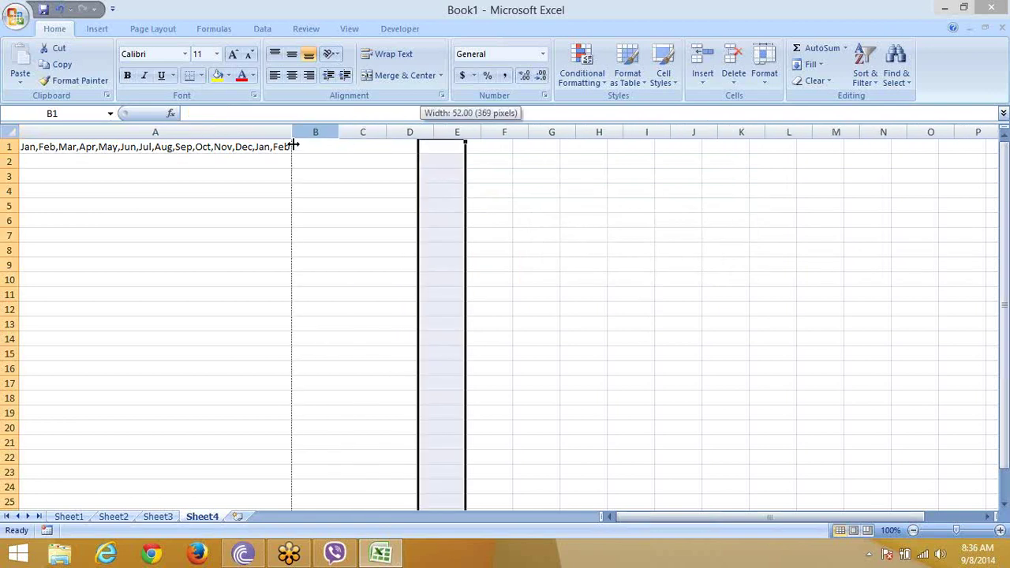
Nudge column A's border right until A1's comma-separated month list fits fully
left_click_drag(294, 145, 295, 147)
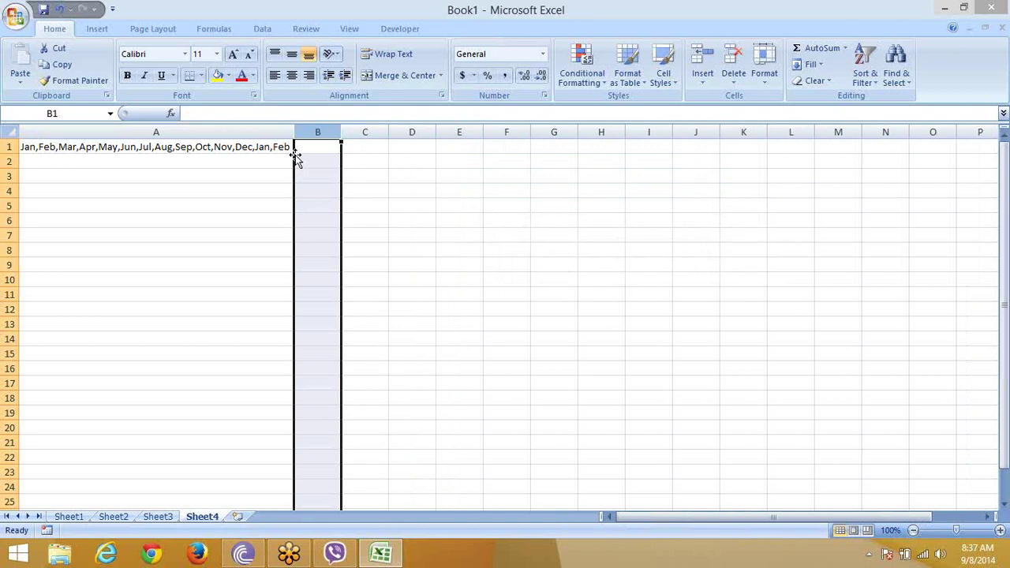
left_click(193, 157)
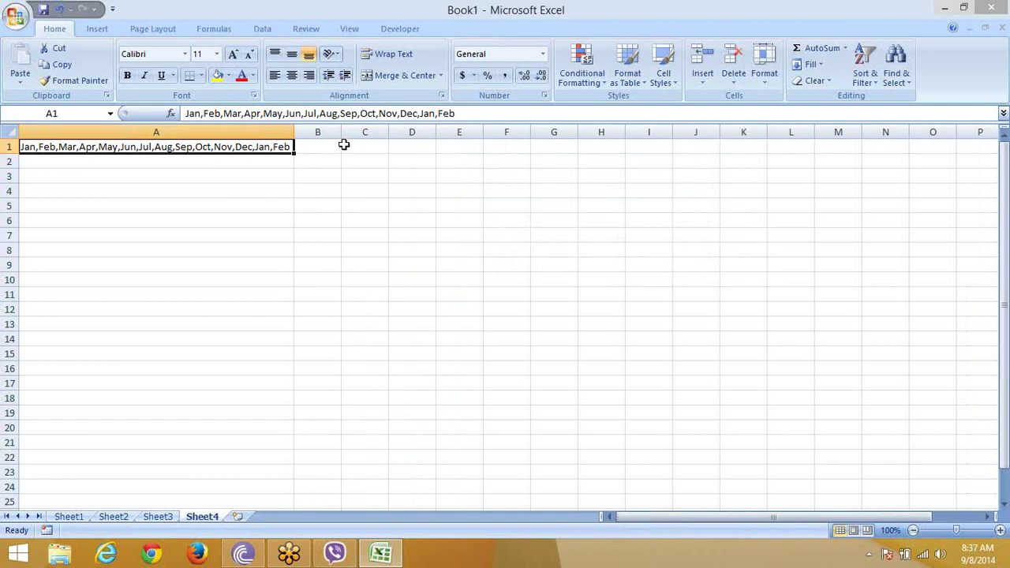
left_click_drag(71, 205, 63, 394)
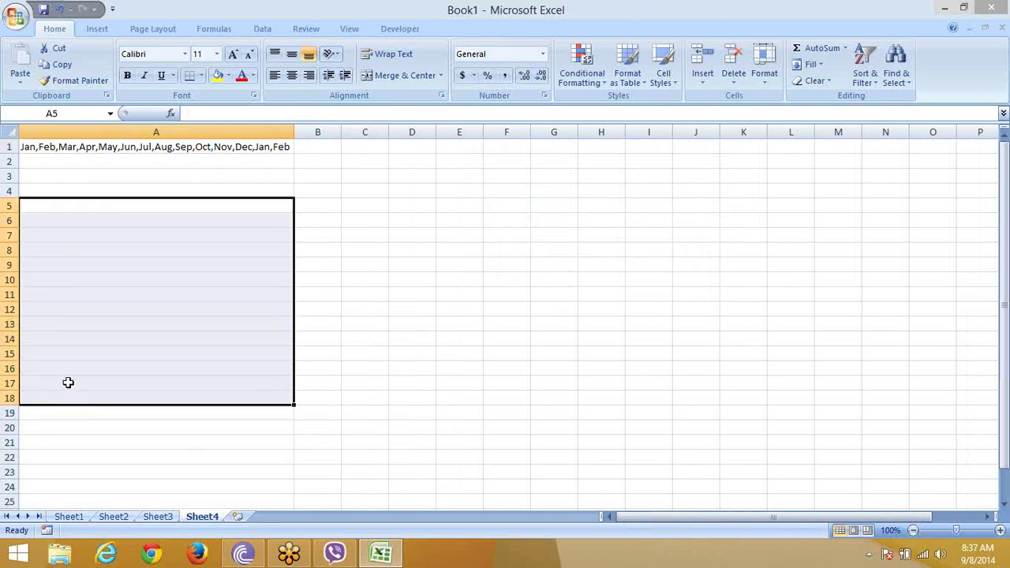
left_click(147, 327)
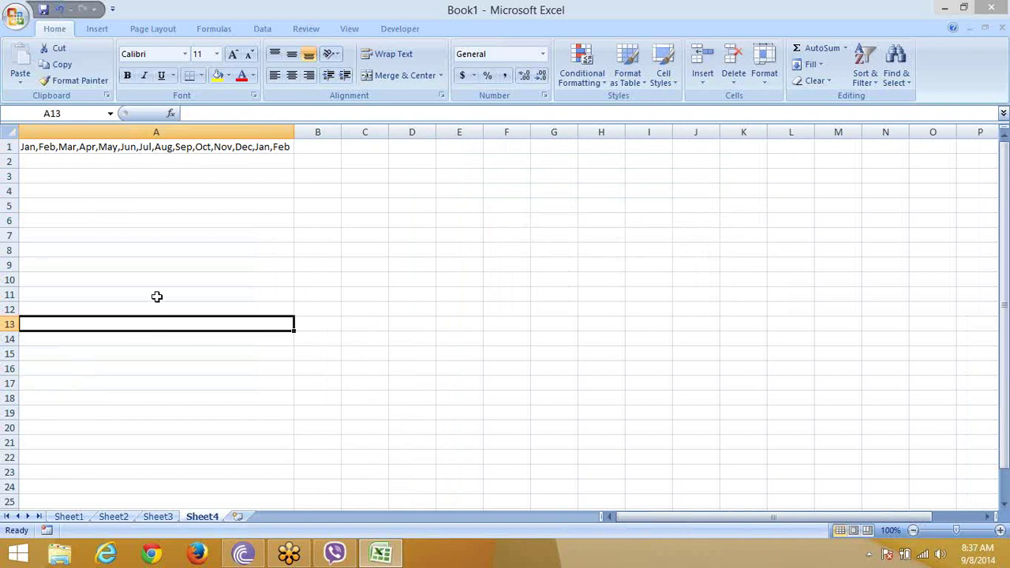
left_click_drag(295, 135, 283, 174)
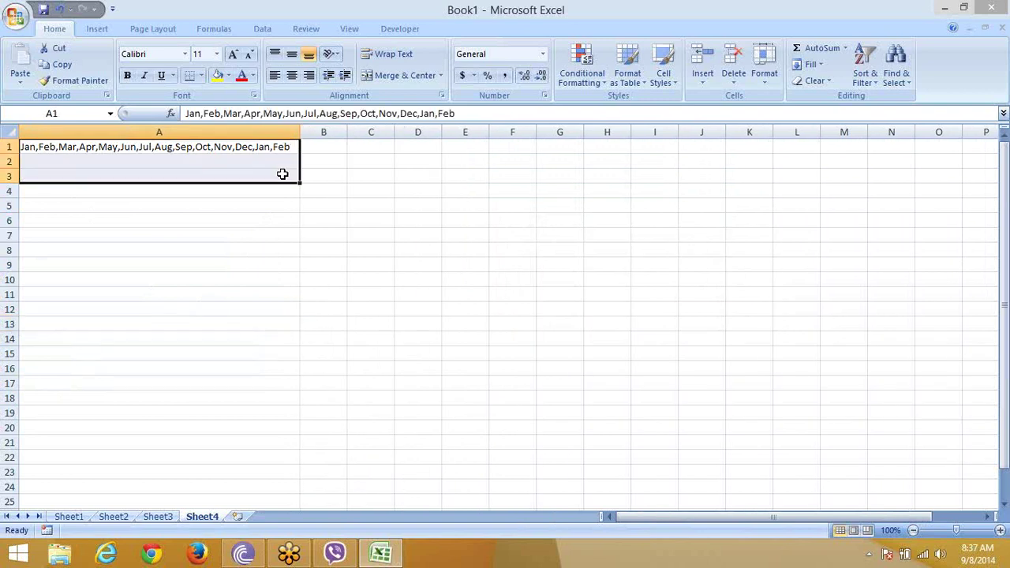
Replace every comma in the month list with a space, then narrow column A to 2.71
key("ctrl+h")
type(",")
left_click(511, 214)
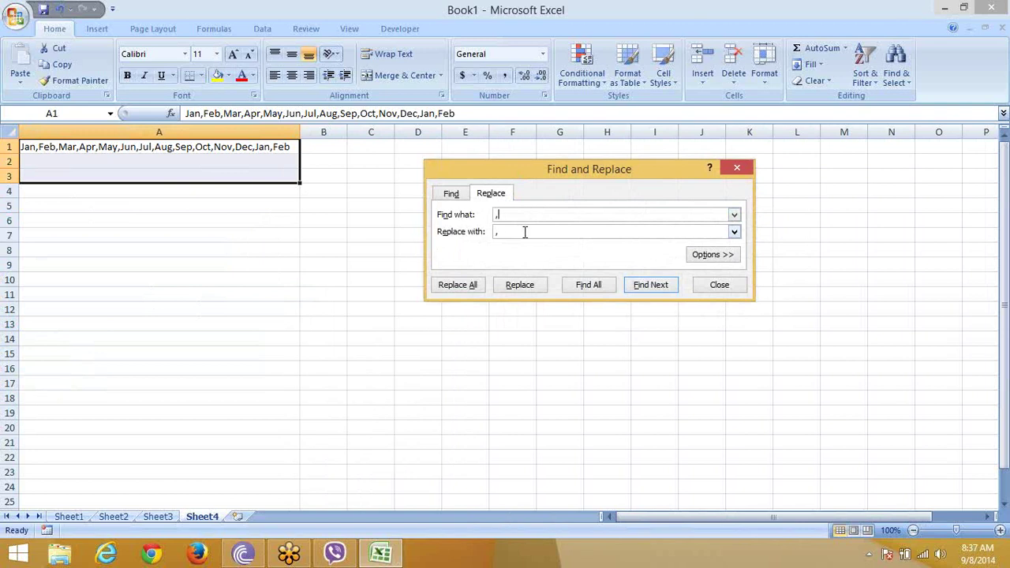
left_click(519, 232)
left_click(476, 286)
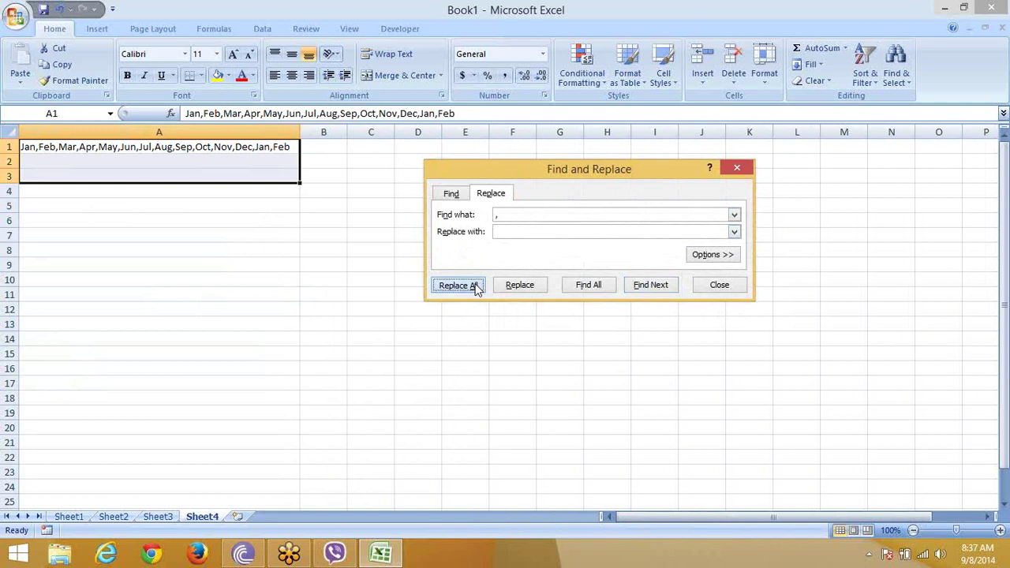
left_click(506, 316)
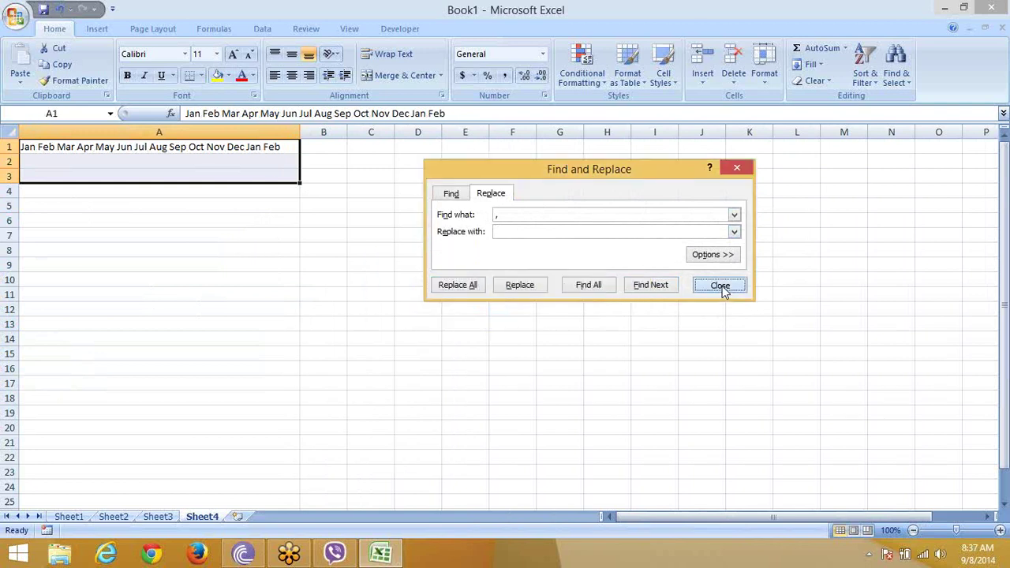
left_click(721, 287)
left_click(320, 262)
left_click_drag(300, 132, 37, 157)
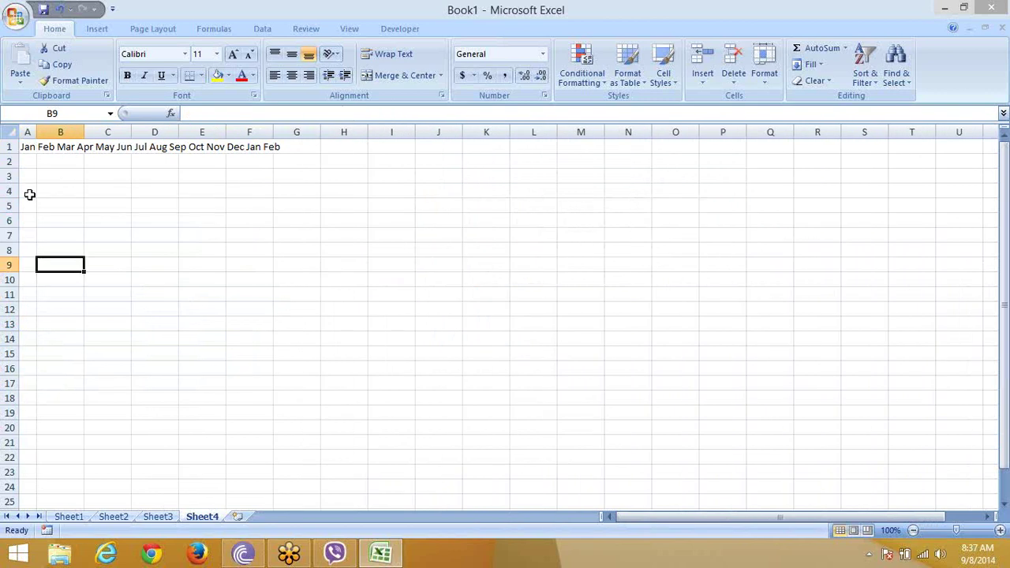
Justify A1:A3, accepting the overflow warning, so the months split one per row
left_click_drag(27, 147, 27, 178)
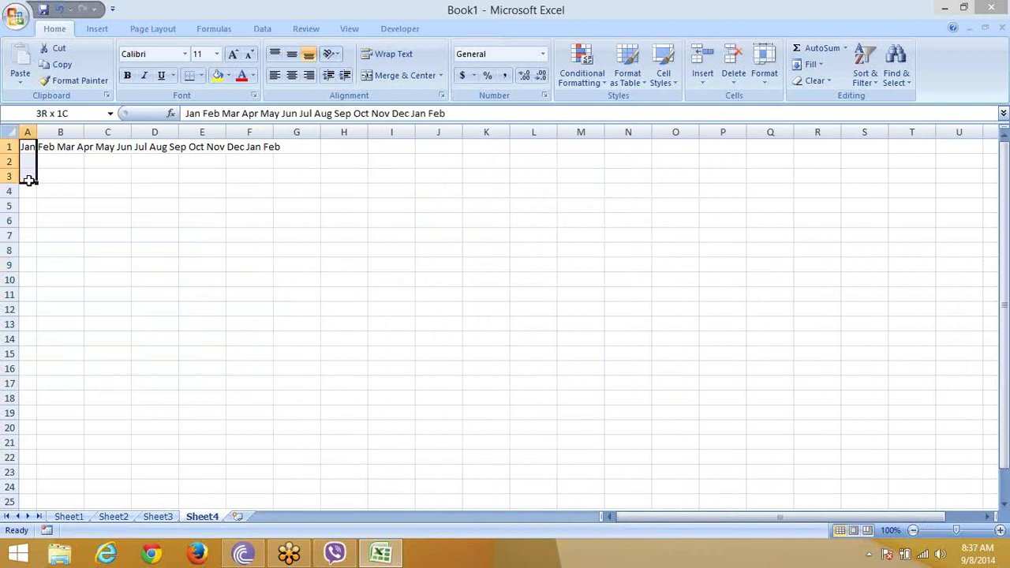
left_click(812, 64)
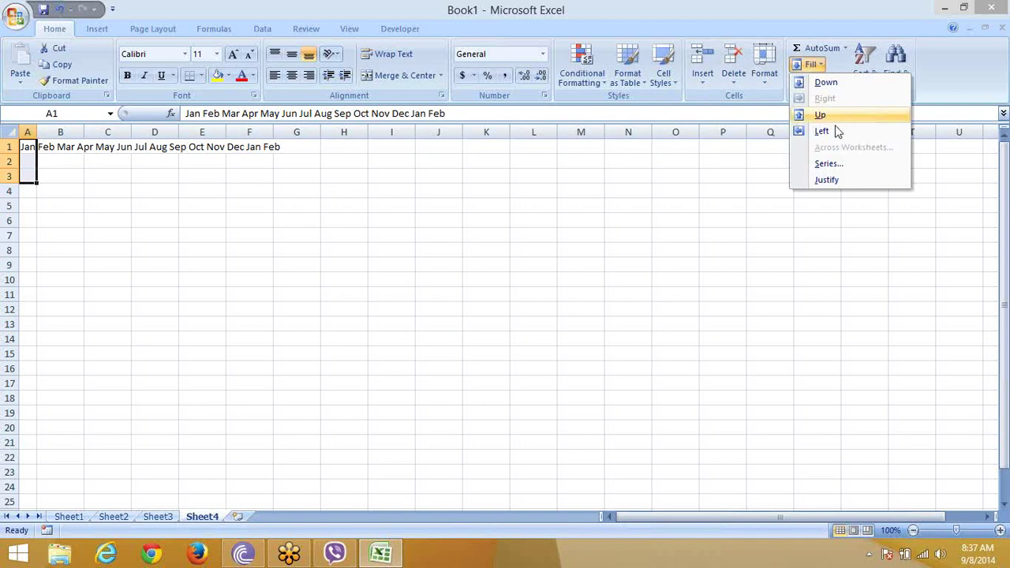
left_click(828, 180)
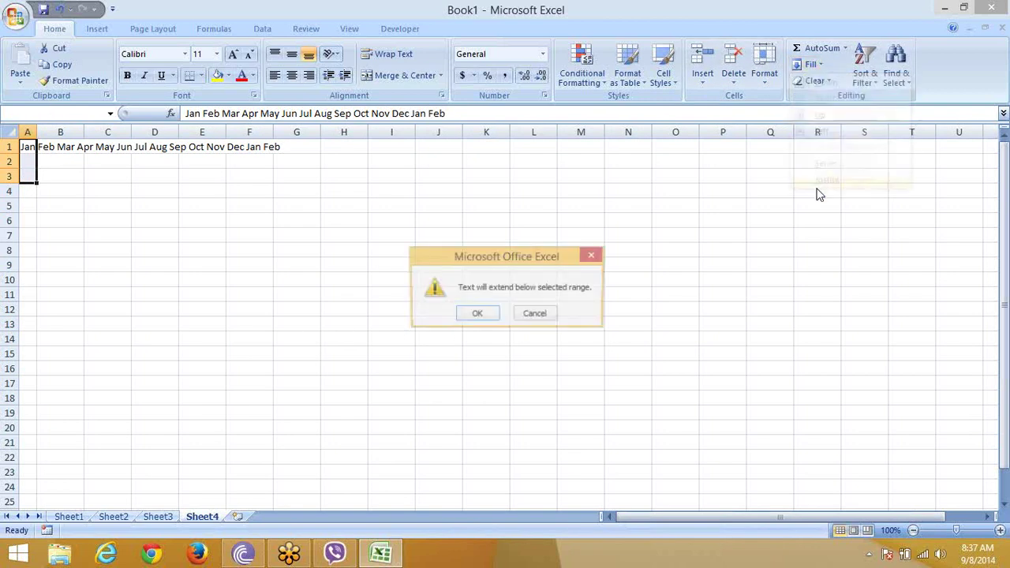
left_click(472, 312)
Widen column A slightly to fit the months, leaving the Fill menu unused
left_click(81, 266)
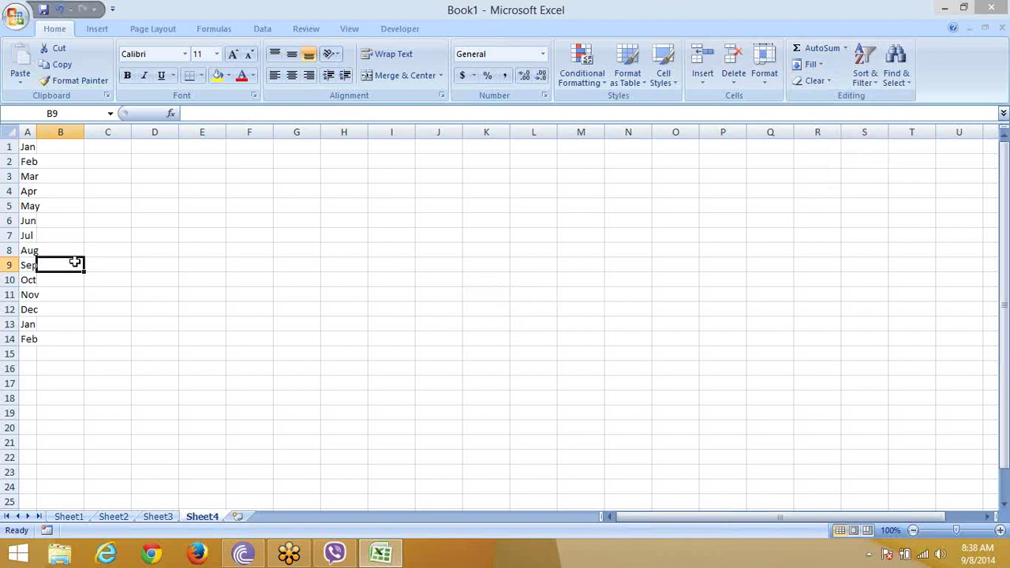
left_click_drag(37, 132, 51, 132)
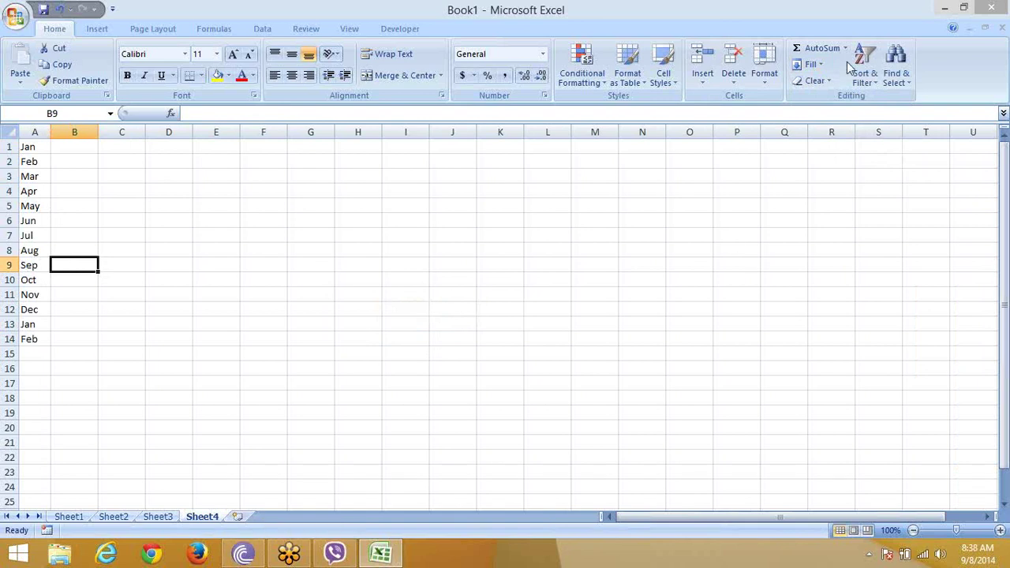
left_click(813, 65)
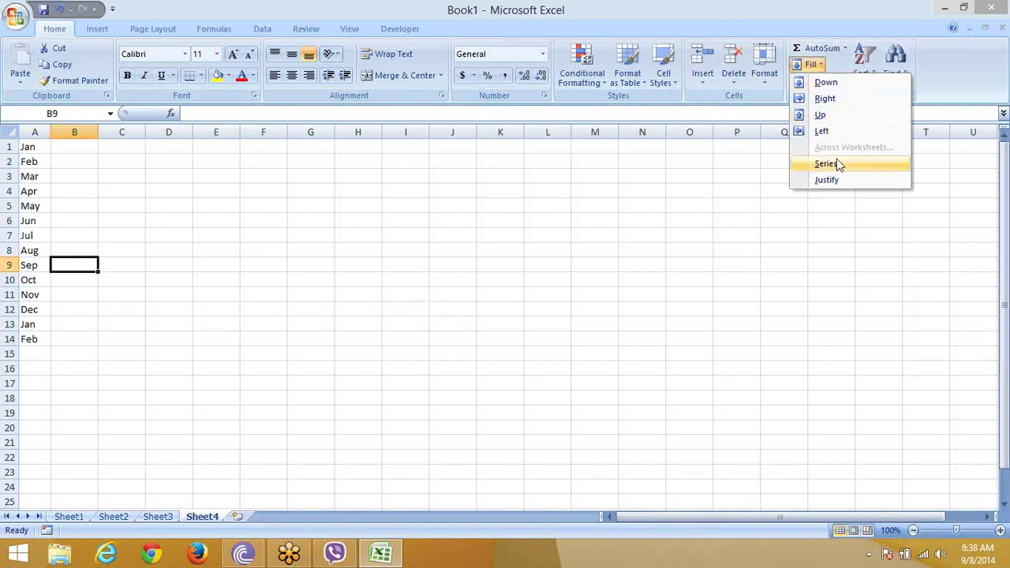
key("Escape")
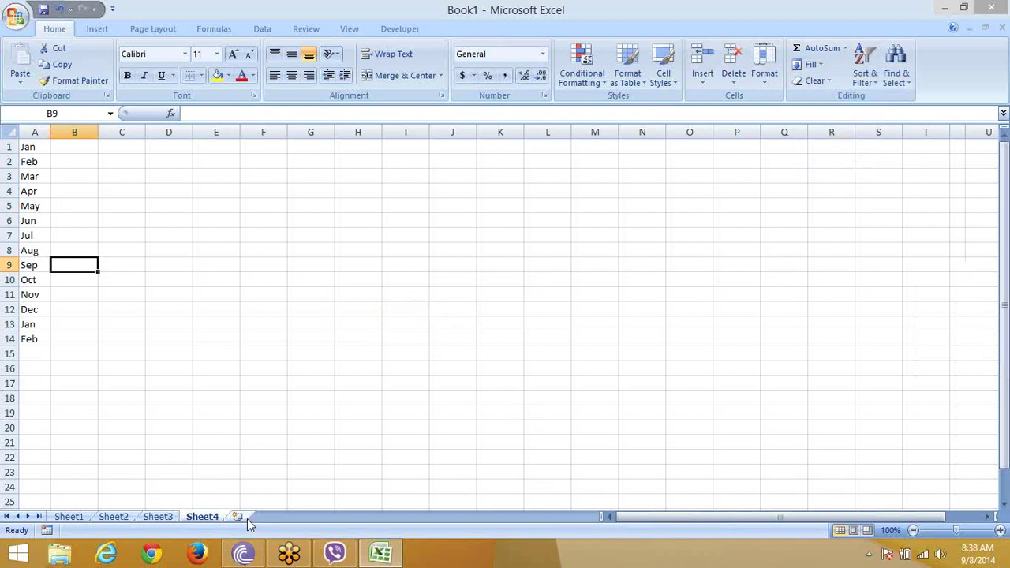
Add a new Sheet5 and enter 12 in its cell A1
left_click(244, 518)
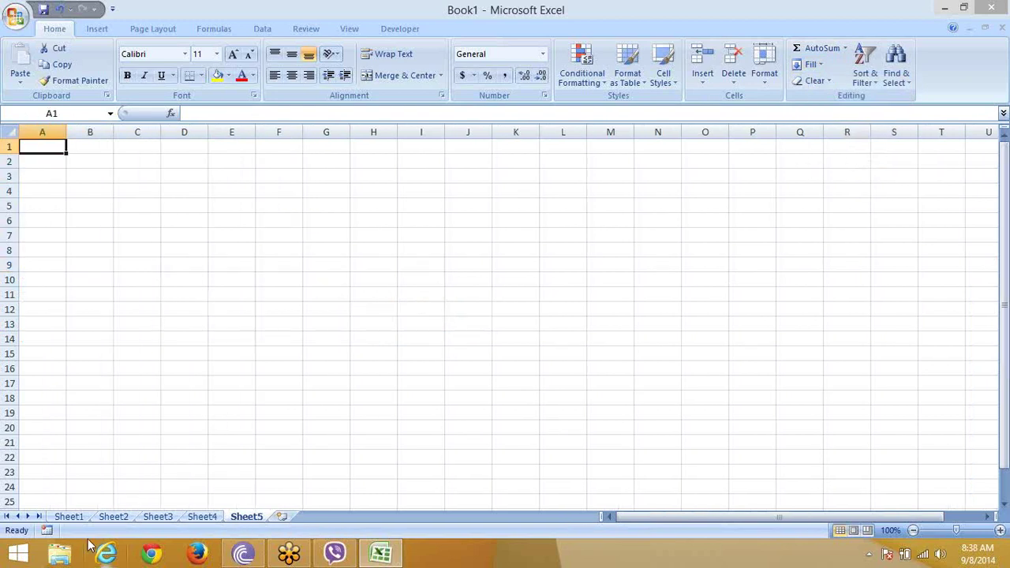
type("12")
left_click(81, 394)
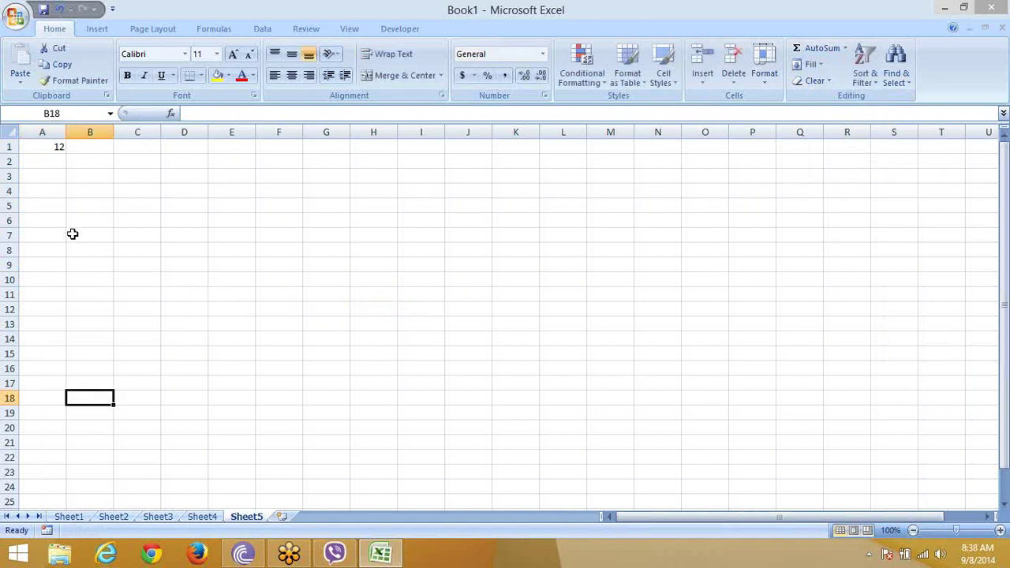
left_click(40, 146)
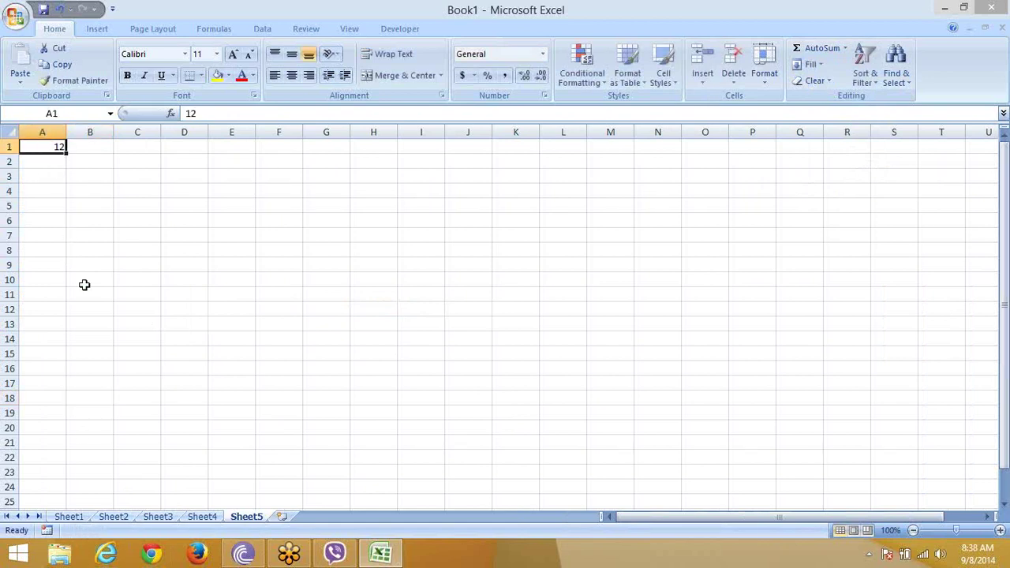
Group all worksheets and fill A1's value Across Worksheets with the All option
left_click(810, 67)
left_click(418, 354)
left_click(202, 517, "shift")
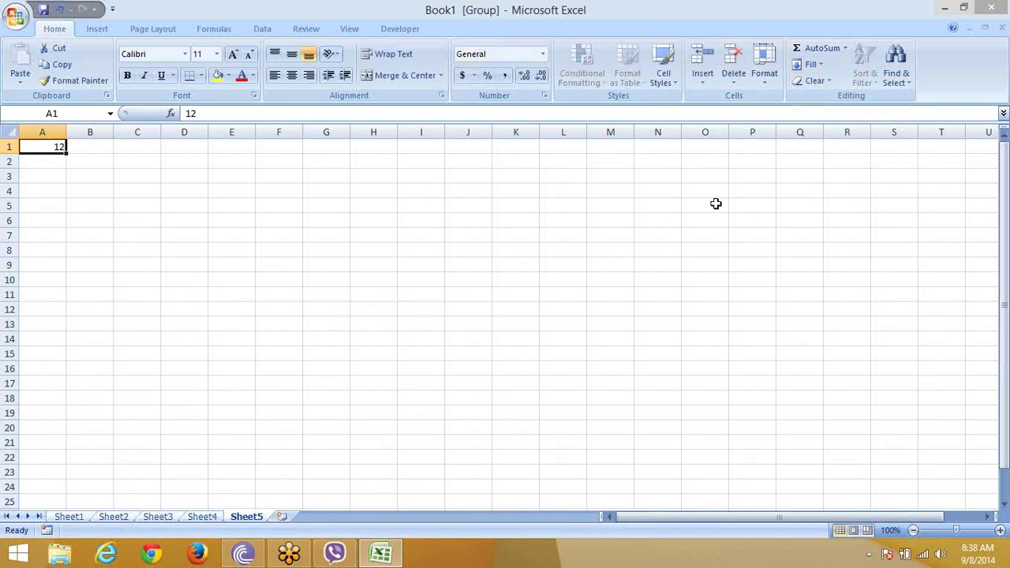
left_click(811, 65)
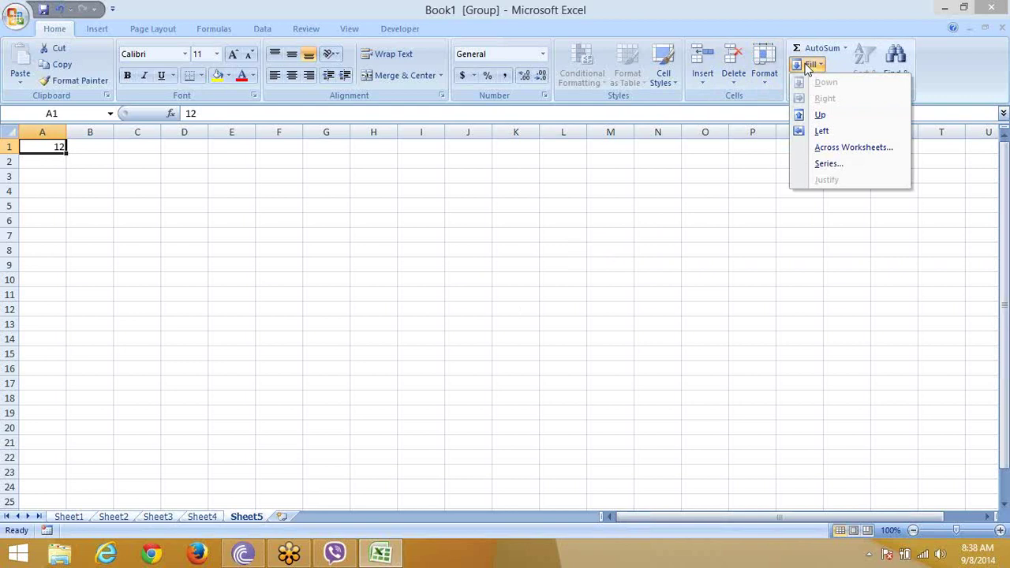
left_click(846, 148)
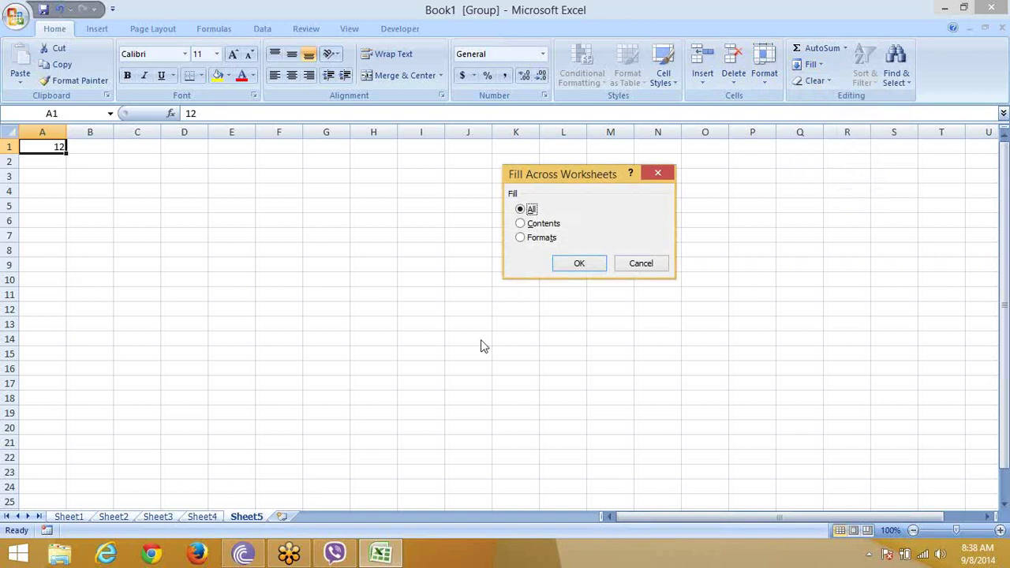
left_click(579, 264)
Check that A1 shows 12 on Sheet4, Sheet3, Sheet2 and Sheet1, then return to Sheet5
left_click(210, 520)
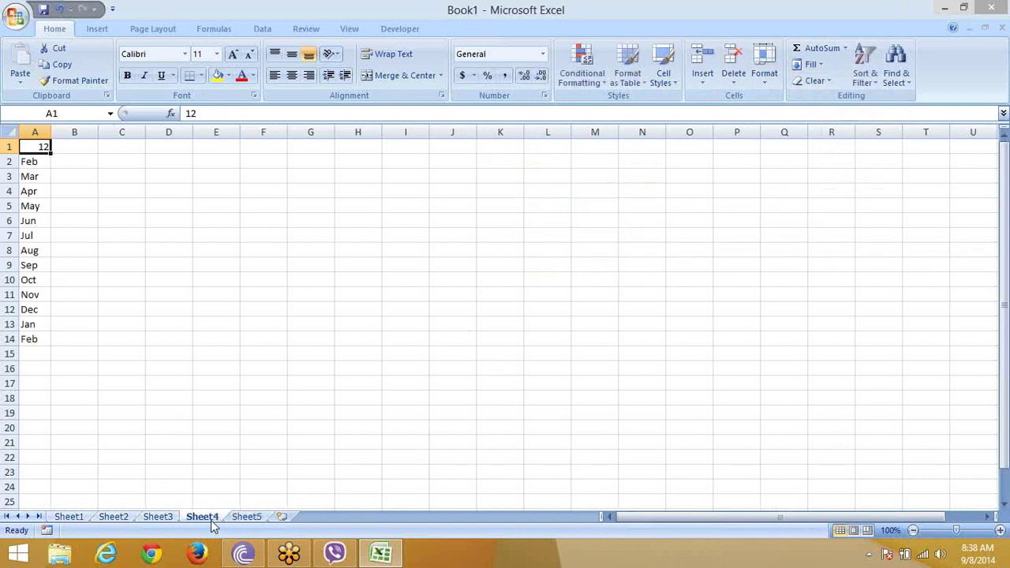
left_click(166, 520)
left_click(116, 519)
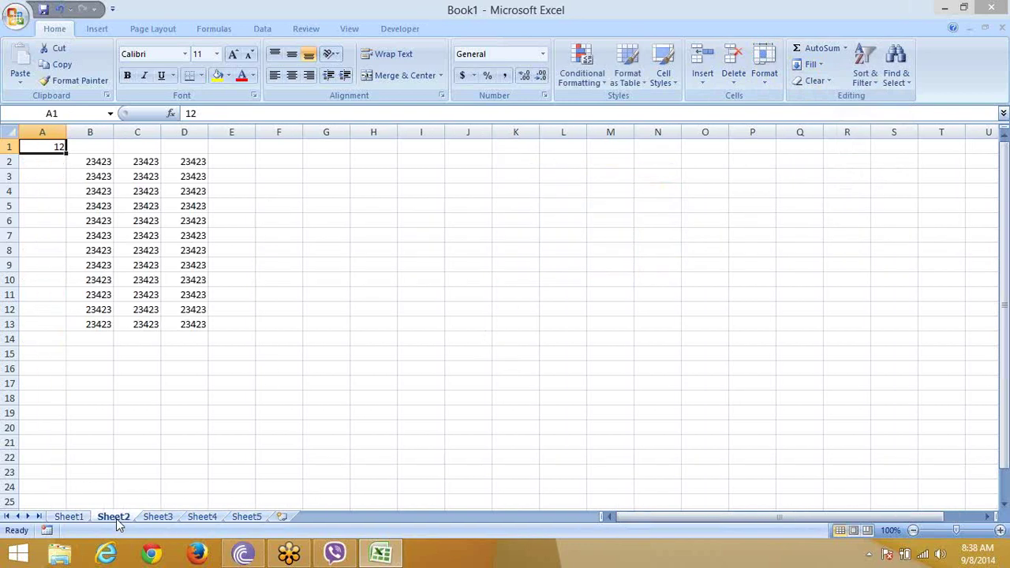
left_click(69, 518)
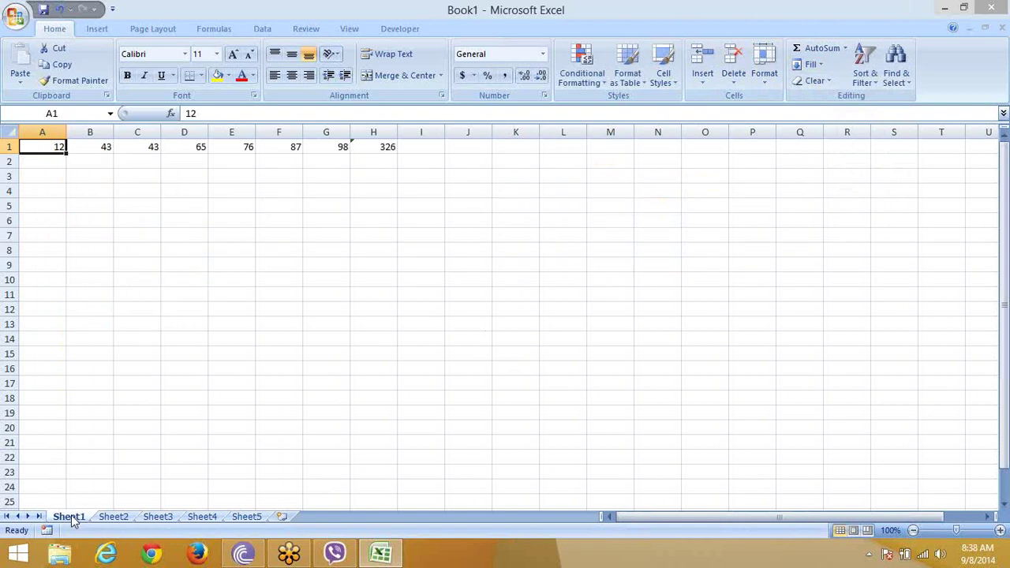
left_click(244, 517)
left_click(213, 308)
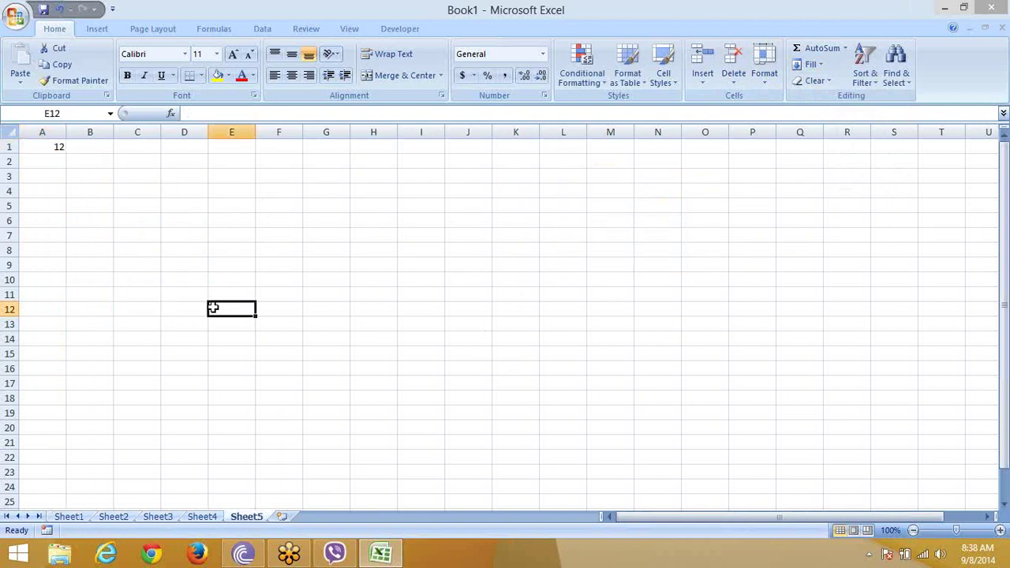
Give cell A1 on Sheet5 a yellow fill and All Borders
left_click(48, 147)
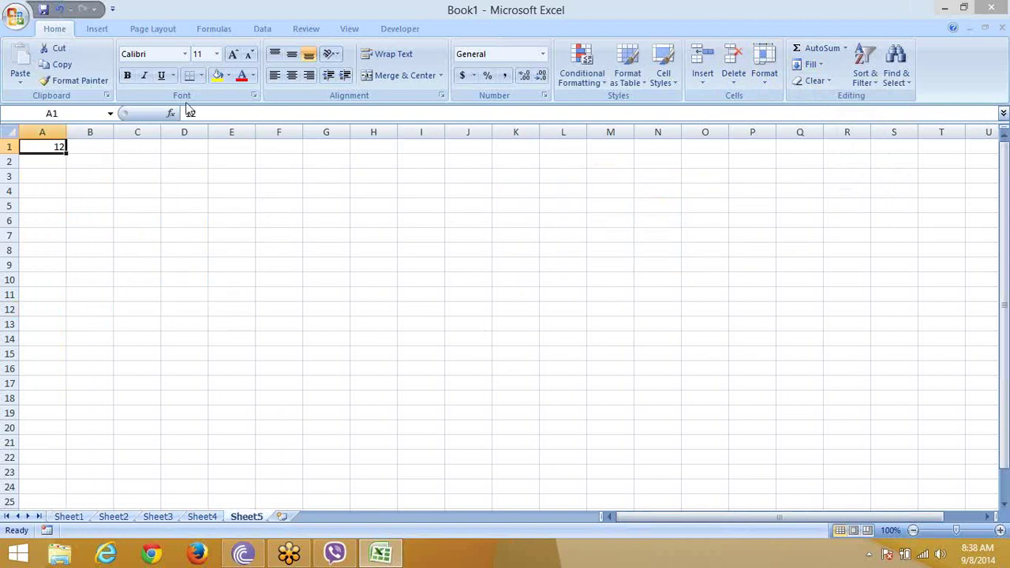
left_click(222, 75)
left_click(202, 76)
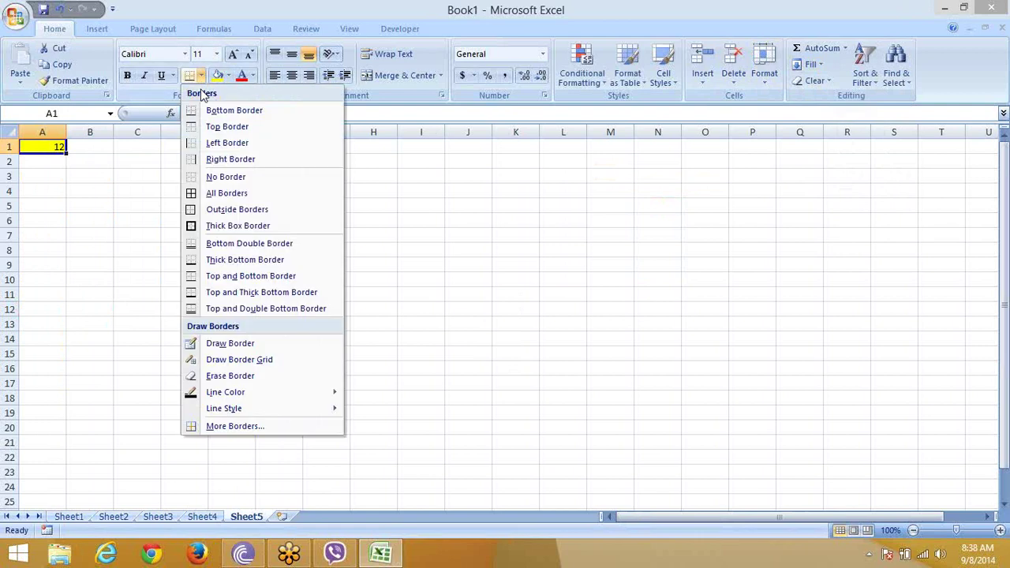
left_click(209, 194)
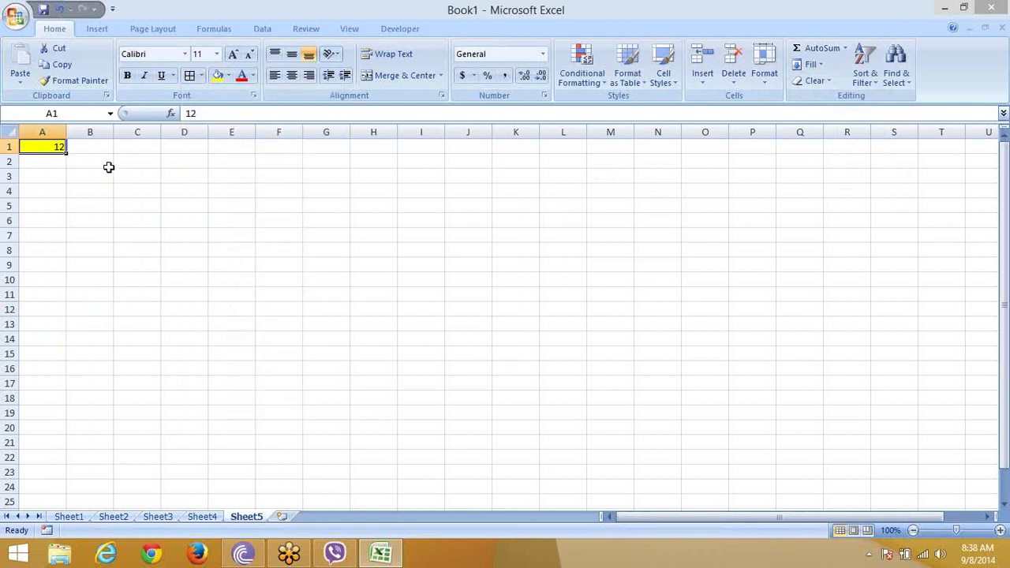
Change A1 to 500 and group Sheet4 together with Sheet5
type("500")
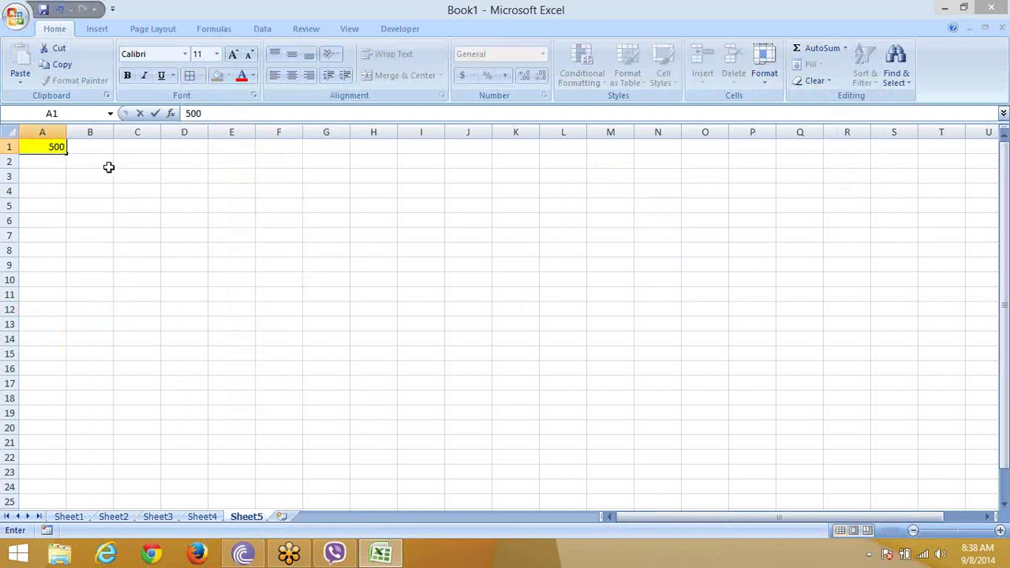
key("Return")
left_click(48, 147)
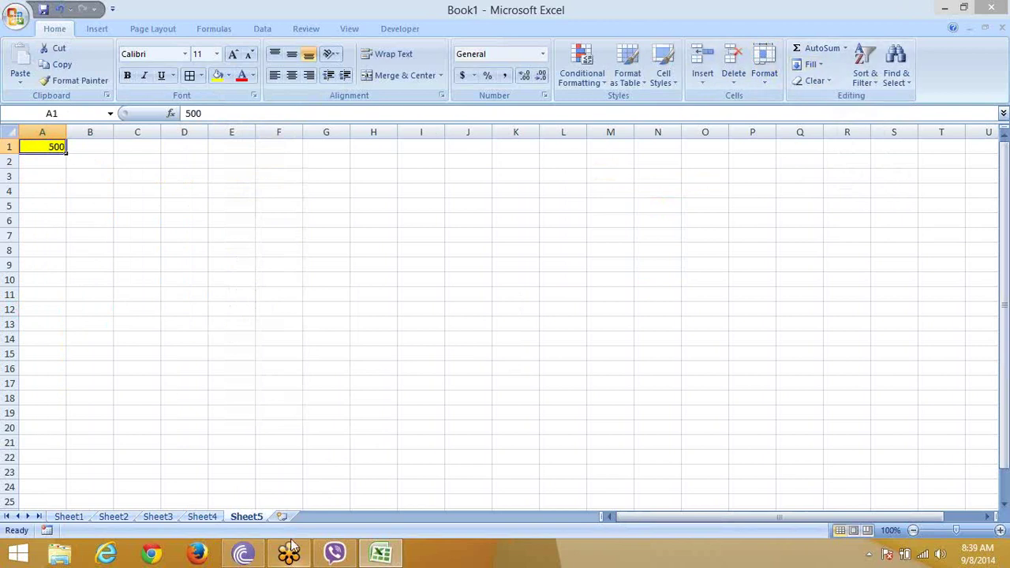
left_click(207, 517, "ctrl")
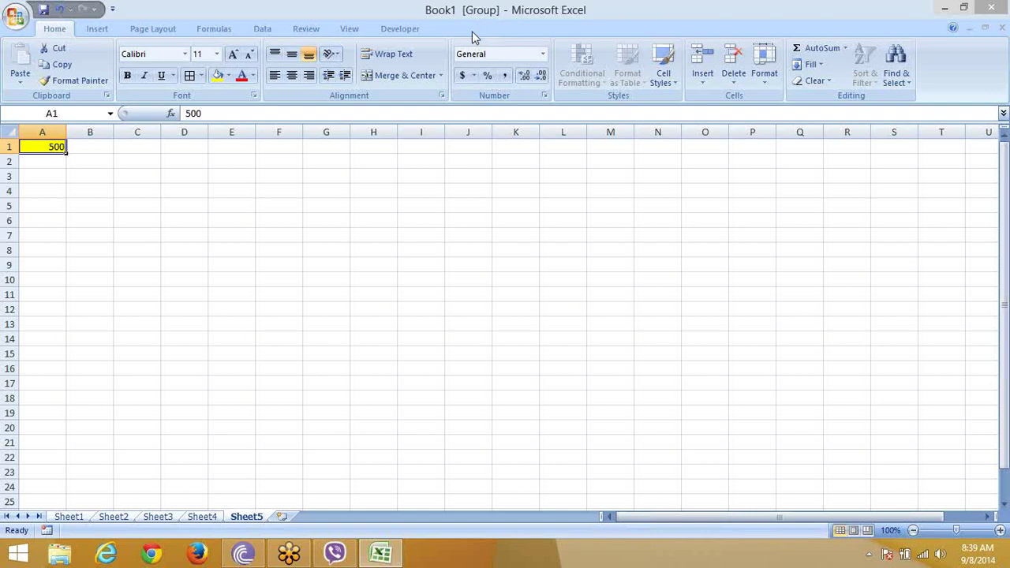
Fill only A1's Formats Across Worksheets to the grouped sheets
left_click(821, 67)
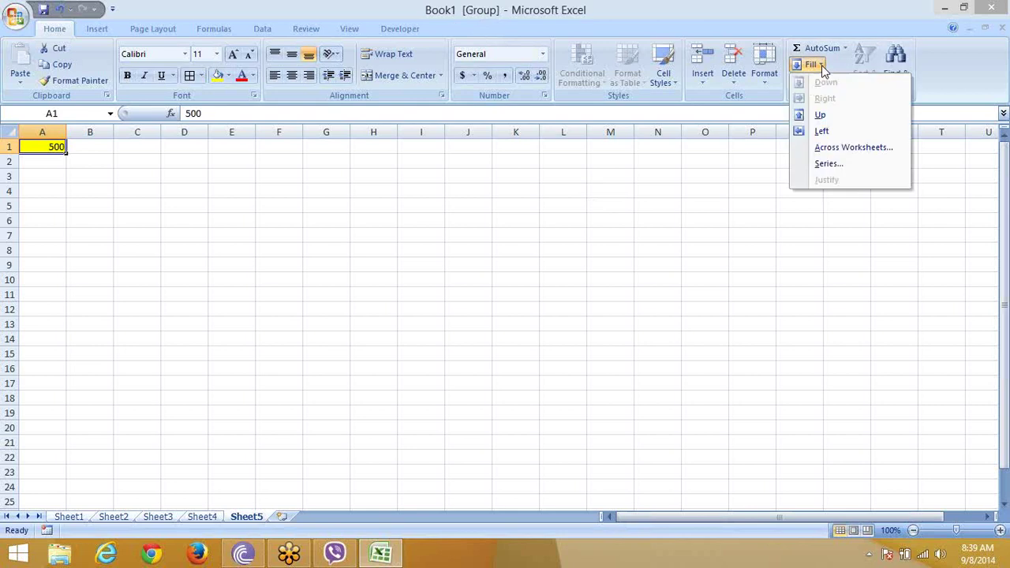
left_click(829, 150)
left_click(543, 238)
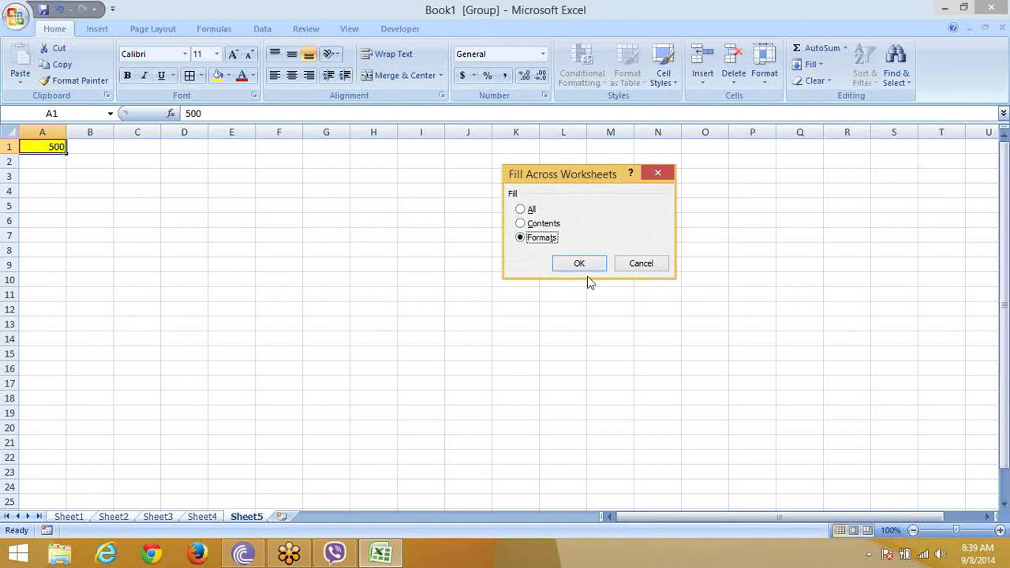
left_click(581, 263)
Ungroup the sheets and verify the yellow A1 on Sheet4 through Sheet1, returning to Sheet5
left_click(426, 321)
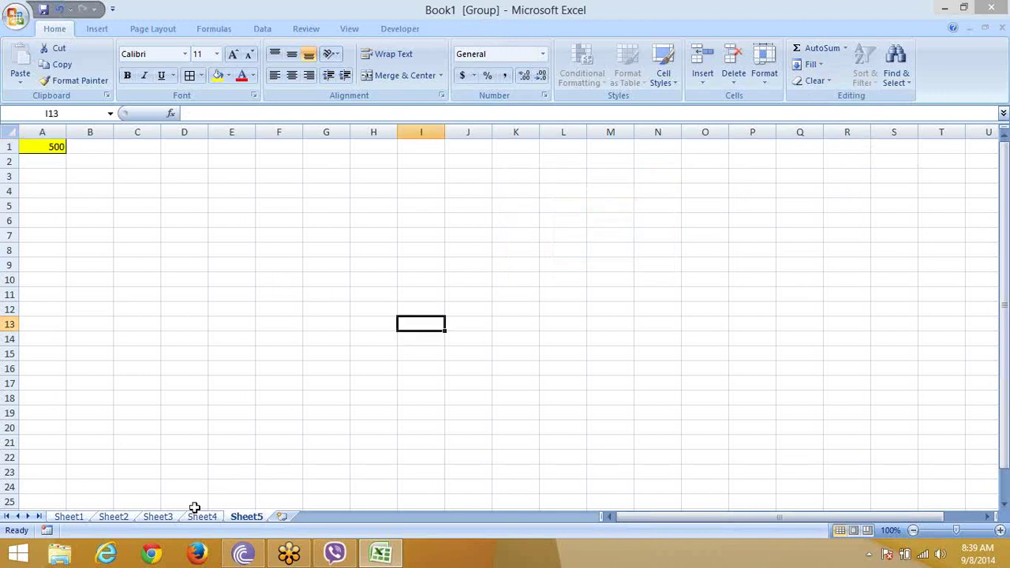
left_click(198, 518)
left_click(198, 520)
left_click(158, 518)
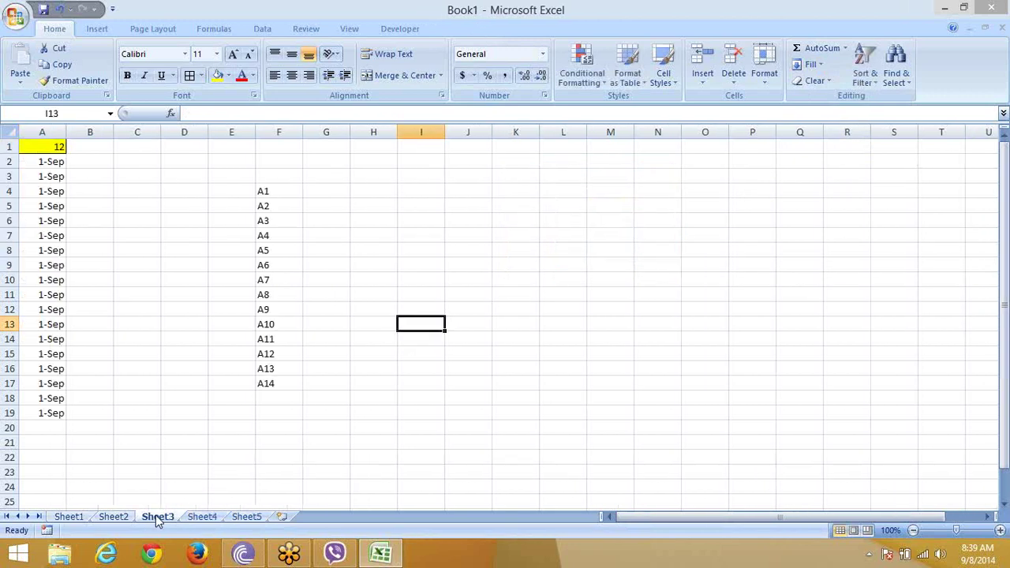
left_click(104, 520)
left_click(78, 518)
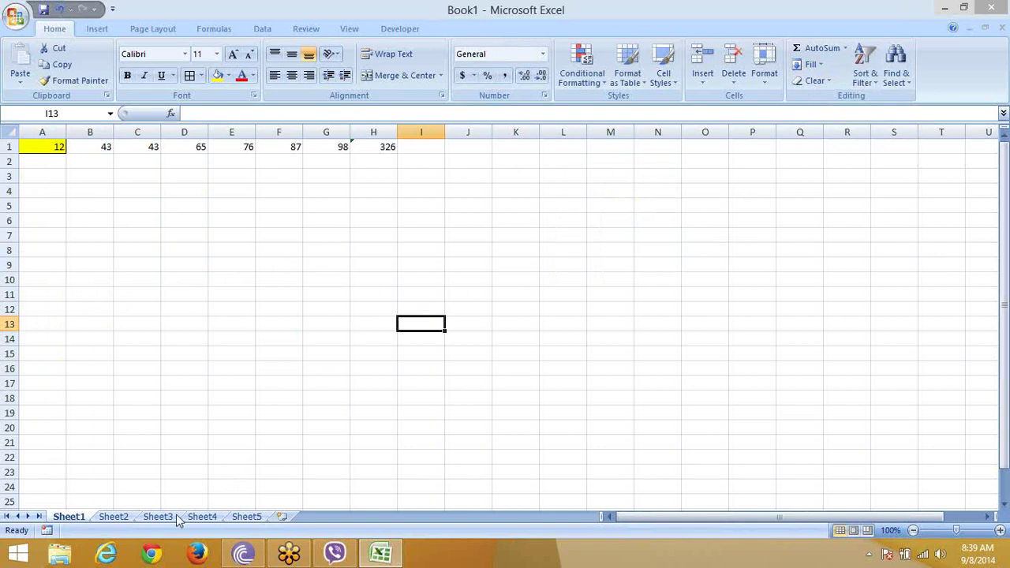
left_click(252, 518)
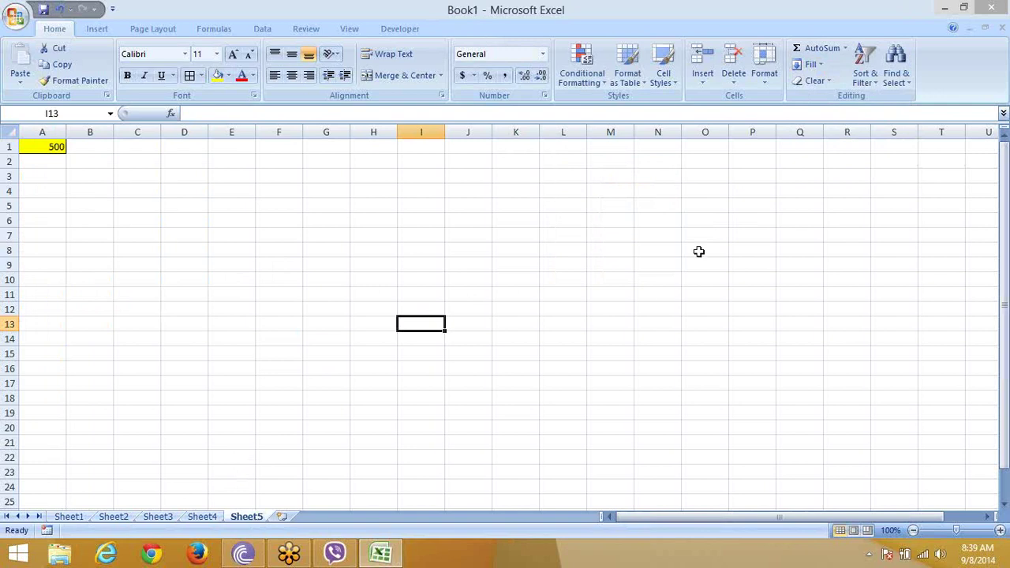
Look over the Fill options without choosing, then select empty cells P4 and M4
left_click(815, 68)
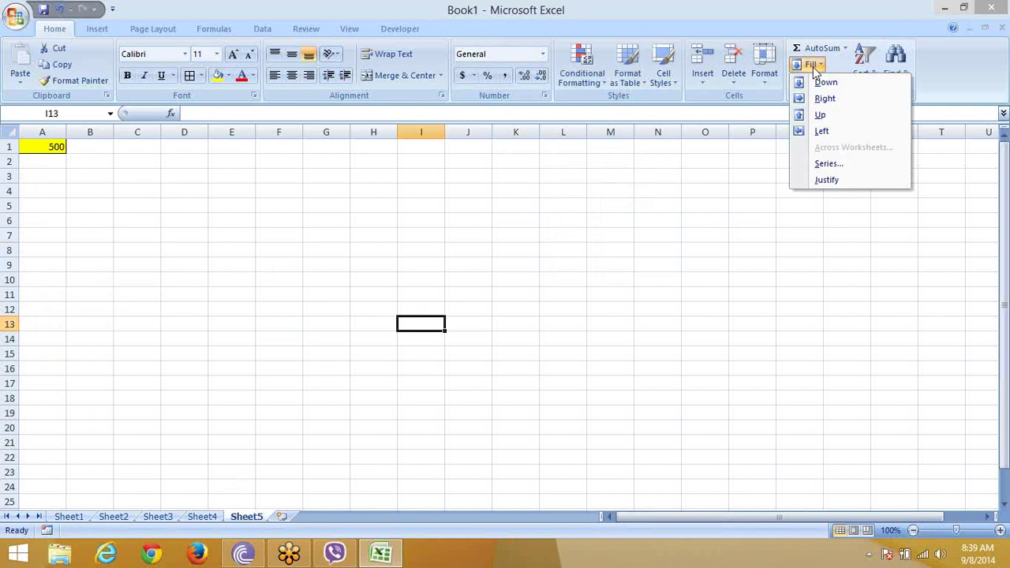
left_click(866, 219)
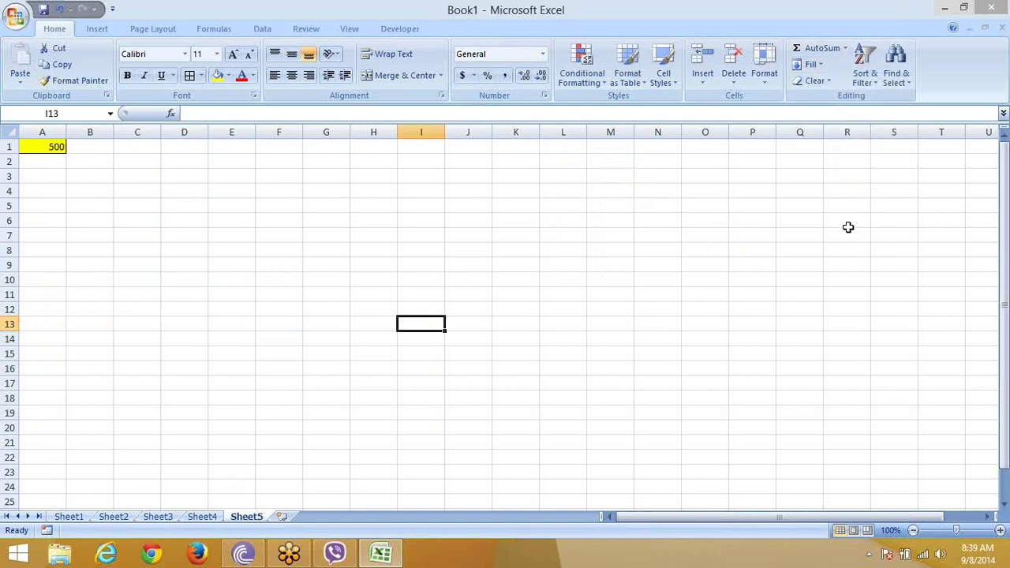
left_click(759, 191)
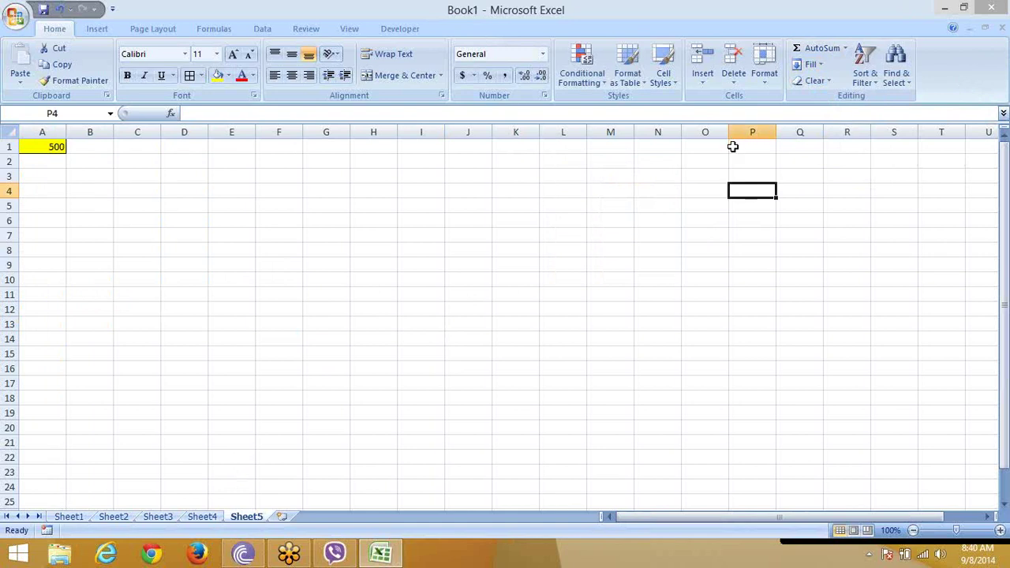
left_click(609, 191)
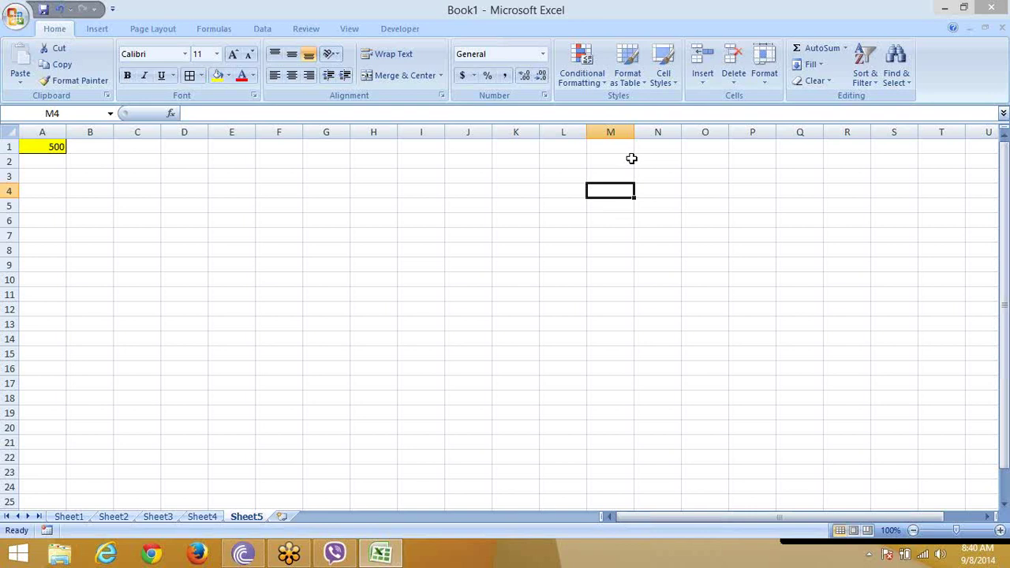
Group Sheet1 through Sheet5 and display Sheet2 while the group stays intact
left_click(70, 517)
left_click(113, 517, "ctrl")
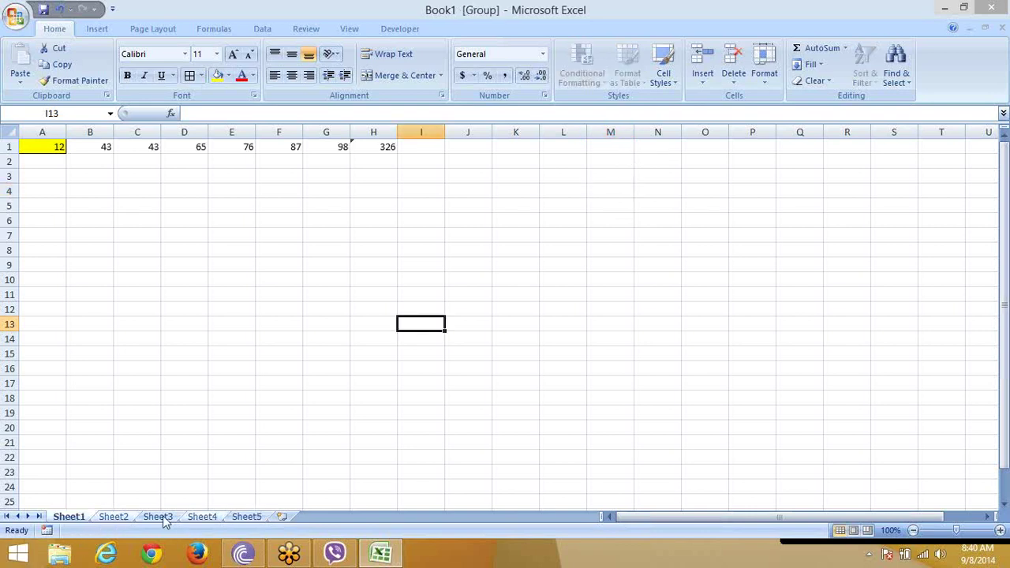
left_click(219, 517)
left_click(70, 520)
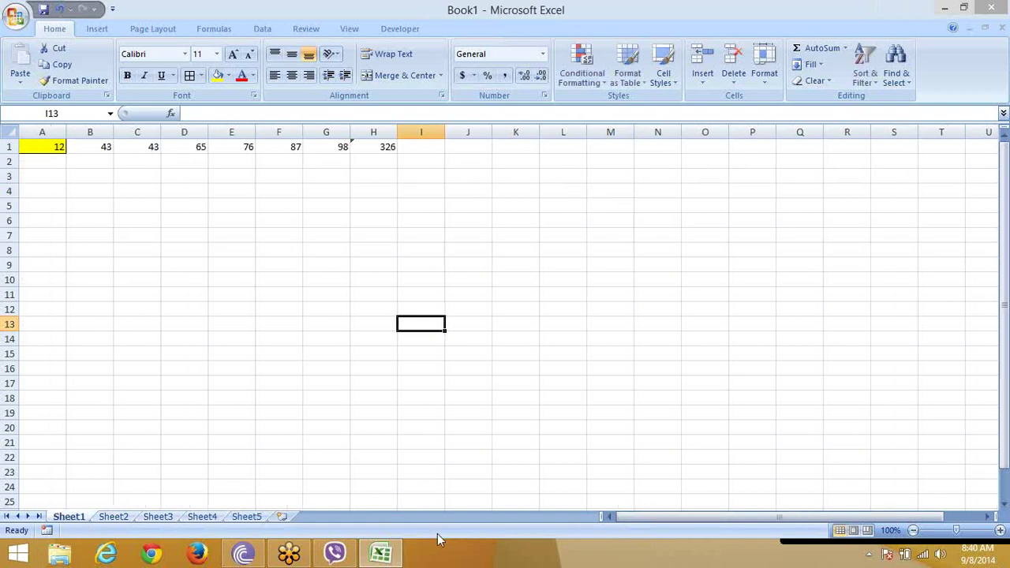
left_click(244, 517, "shift")
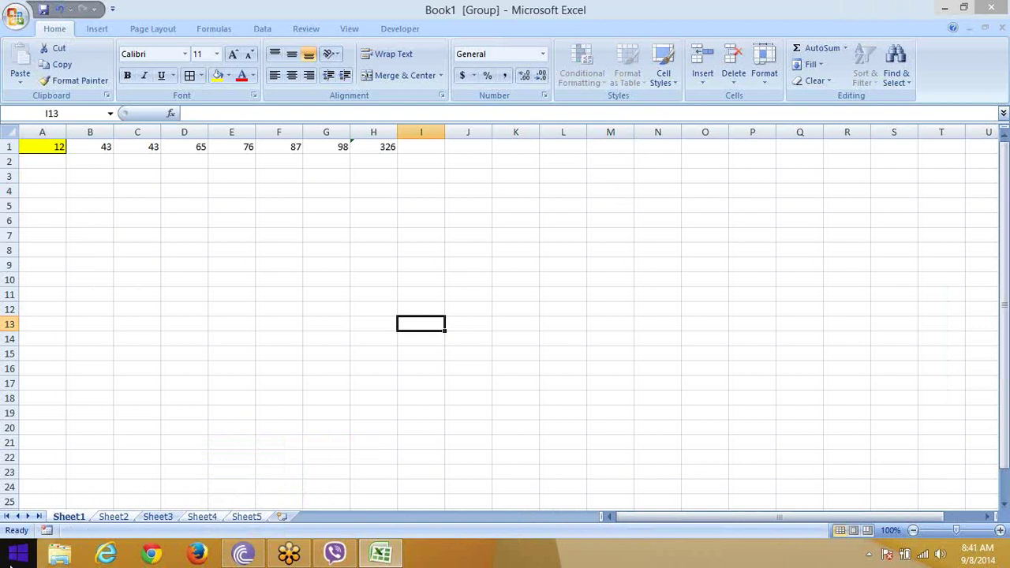
left_click(106, 519)
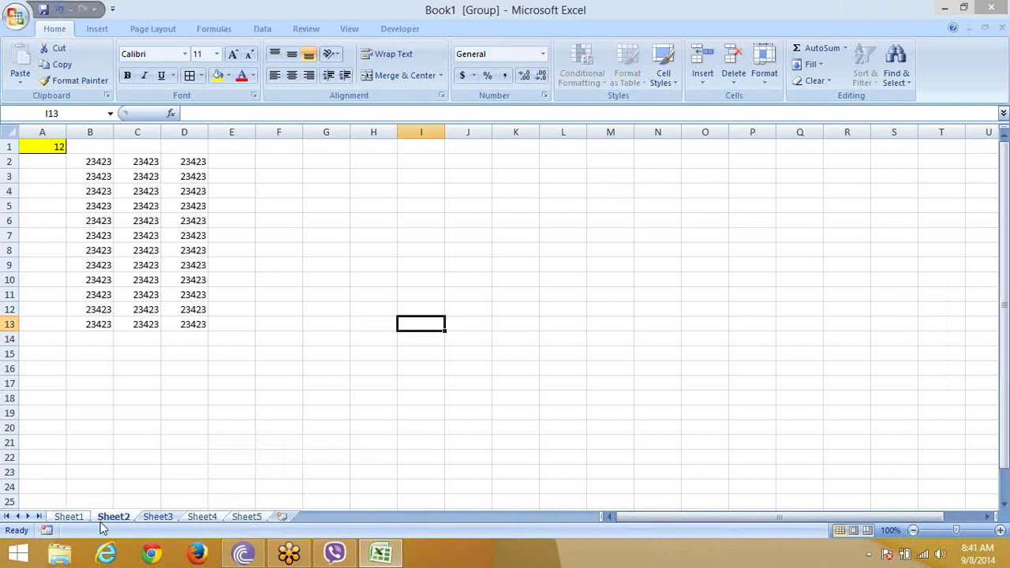
Ungroup the sheets by switching to Sheet3 and back to Sheet2
left_click(118, 483)
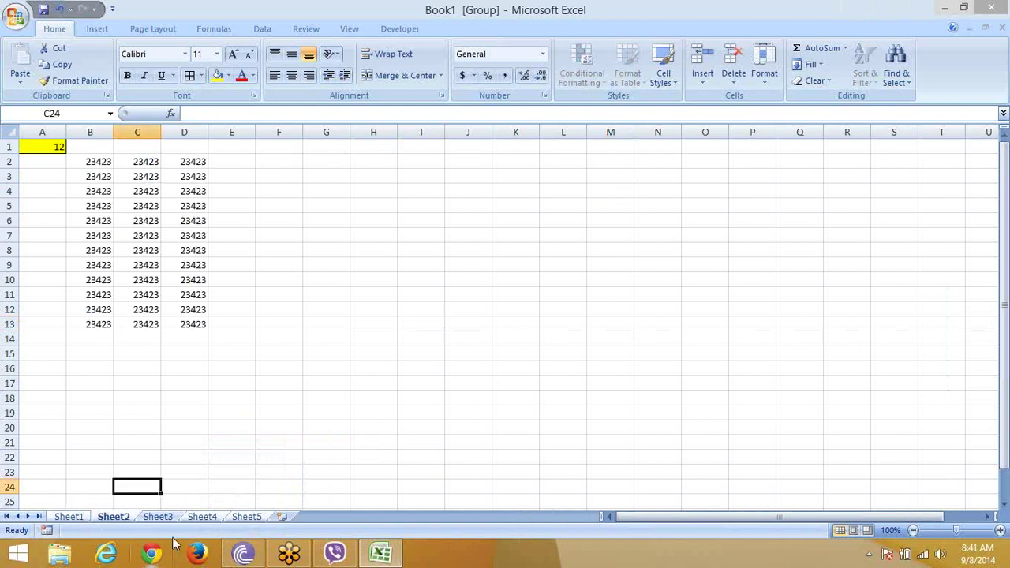
left_click(158, 517)
left_click(126, 518)
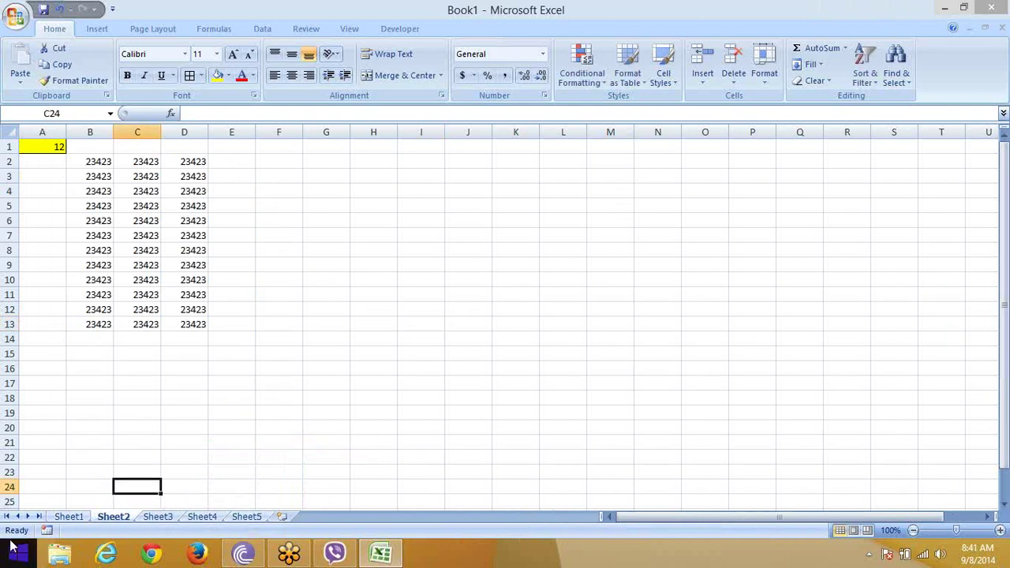
left_click(88, 369)
Apply All Borders and a yellow fill to B2:D13, then select columns B to D
mouse_move(100, 162)
left_mouse_down()
mouse_move(198, 293)
mouse_move(195, 319)
left_mouse_up()
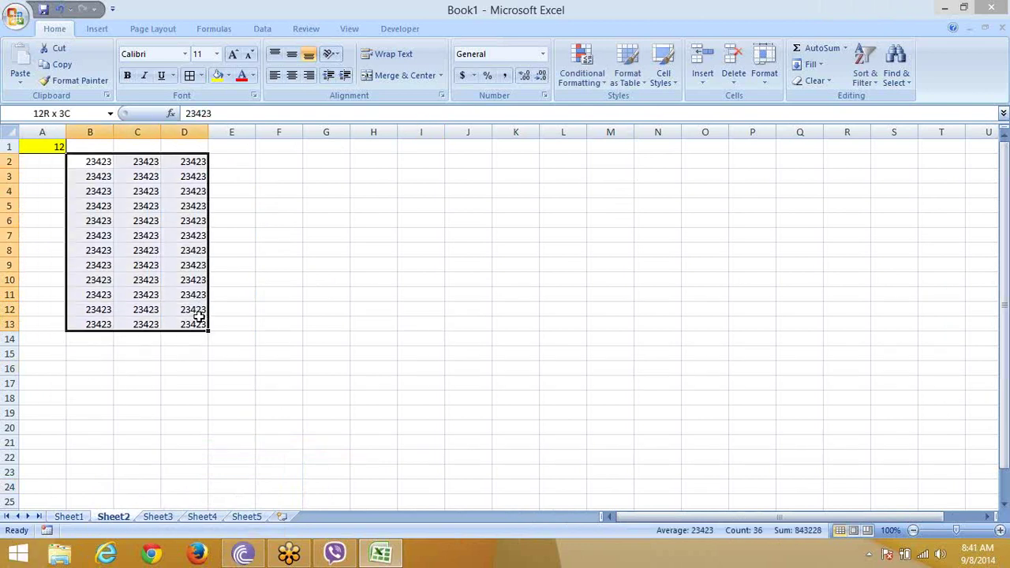
left_click(201, 75)
left_click(225, 192)
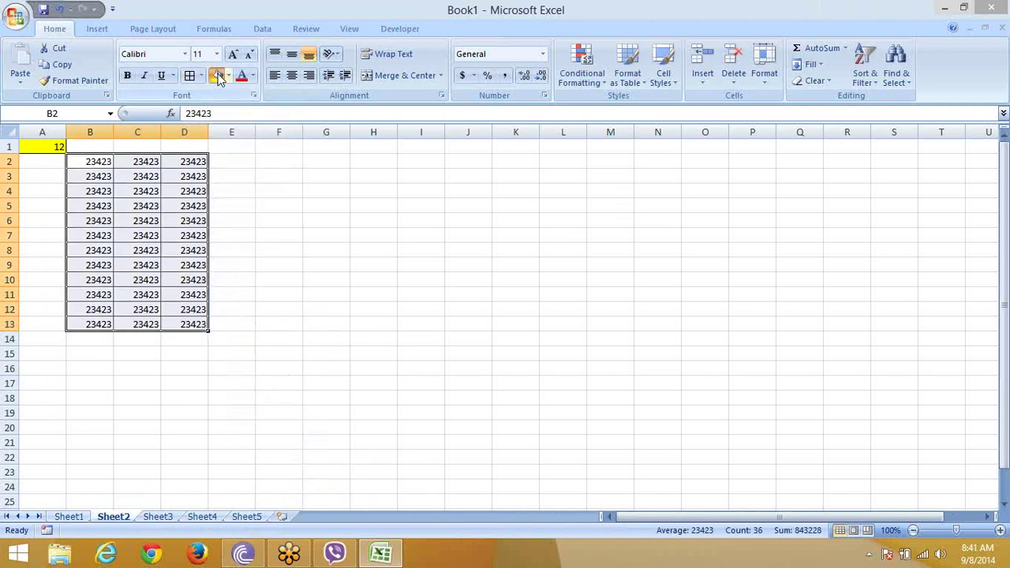
left_click(217, 76)
left_click(227, 231)
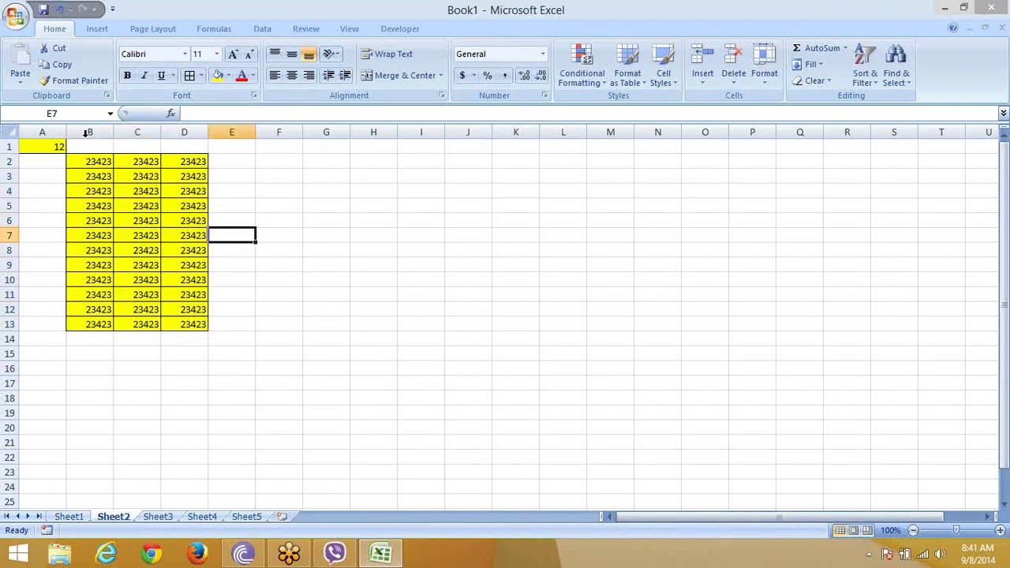
mouse_move(79, 143)
left_mouse_down()
mouse_move(146, 143)
mouse_move(170, 156)
left_mouse_up()
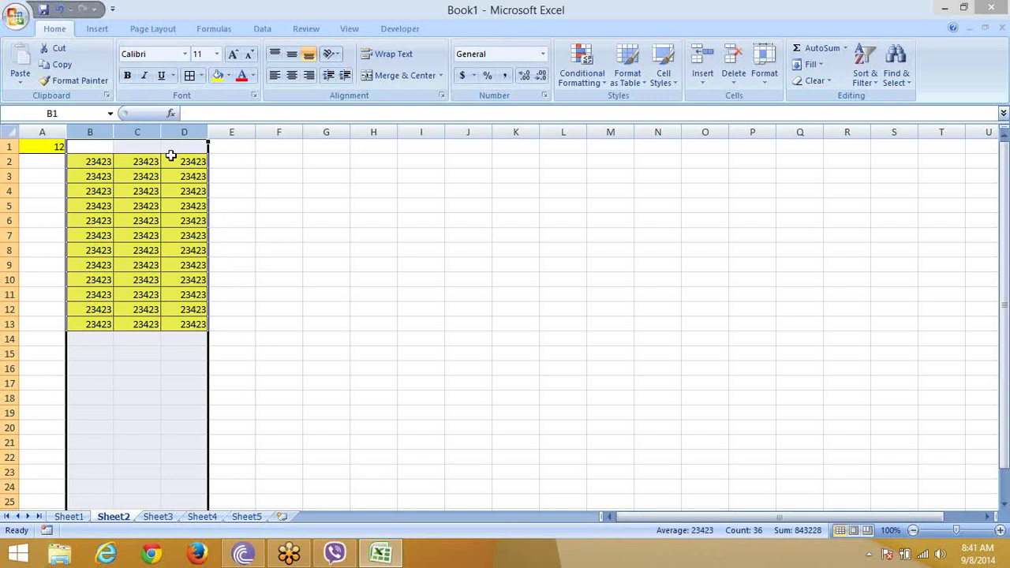
Delete columns B to D with Ctrl+minus, then undo the deletion
key("ctrl+minus")
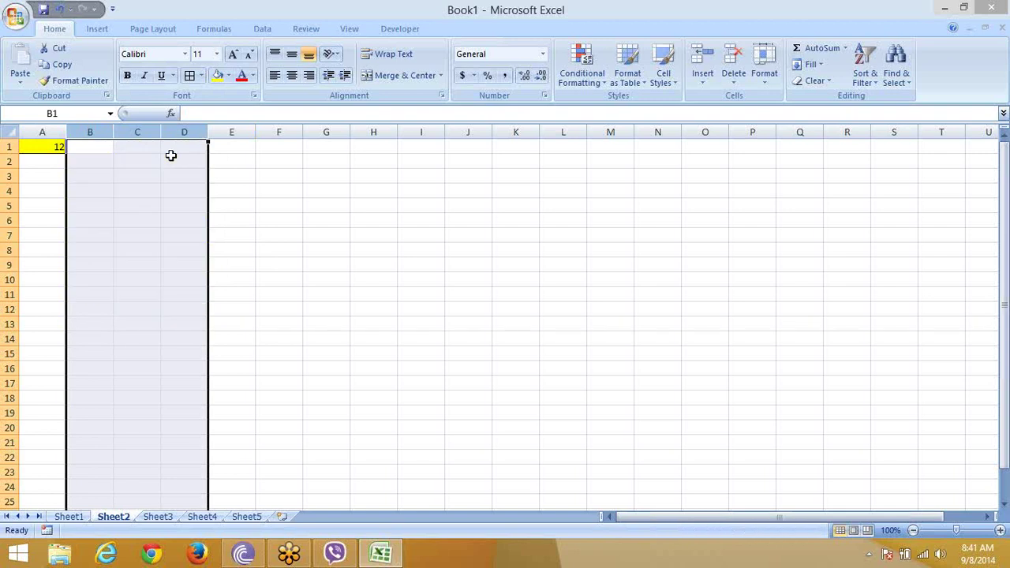
key("ctrl+z")
left_click(147, 190)
Enter the formula =B2 in cell G3
left_click(340, 182)
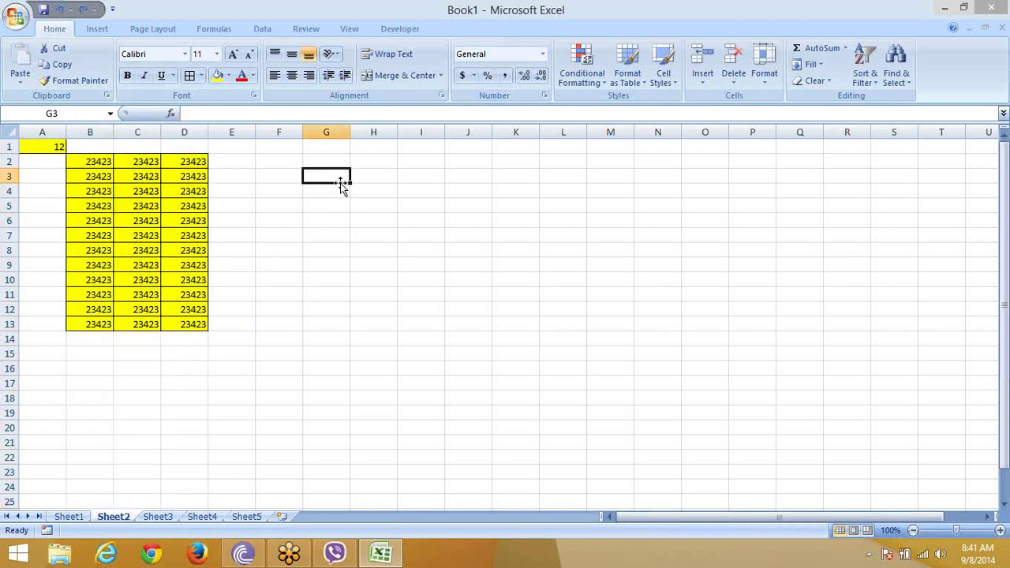
type("=")
left_click(103, 163)
key("Return")
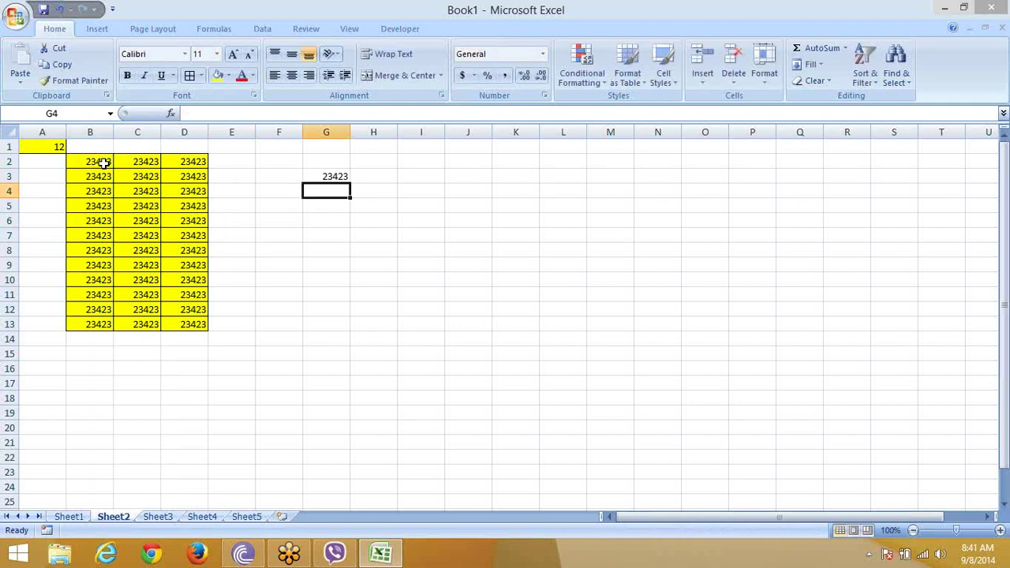
Delete columns B to D to see the #REF! error, then undo
left_click_drag(90, 131, 169, 126)
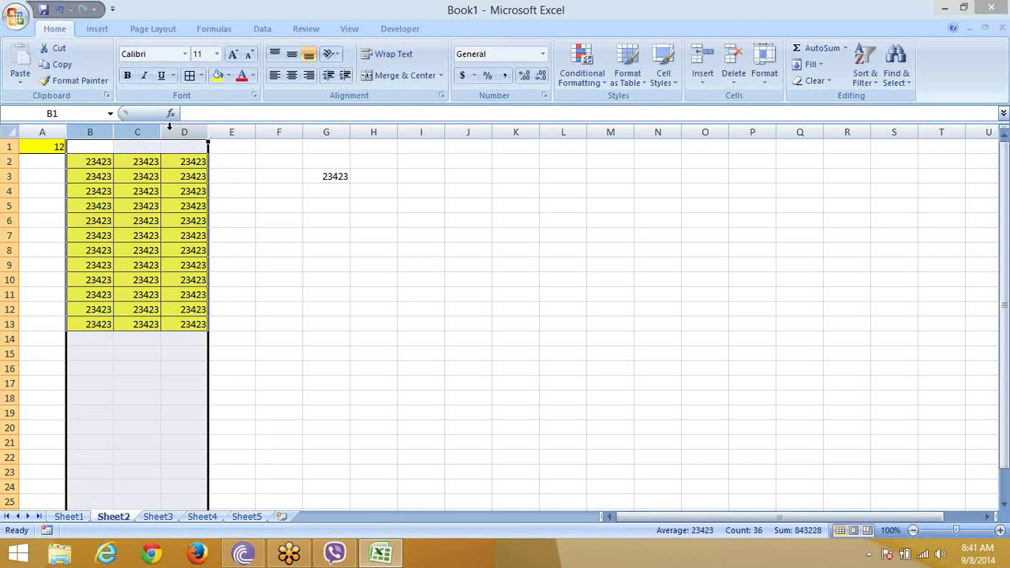
key("ctrl+minus")
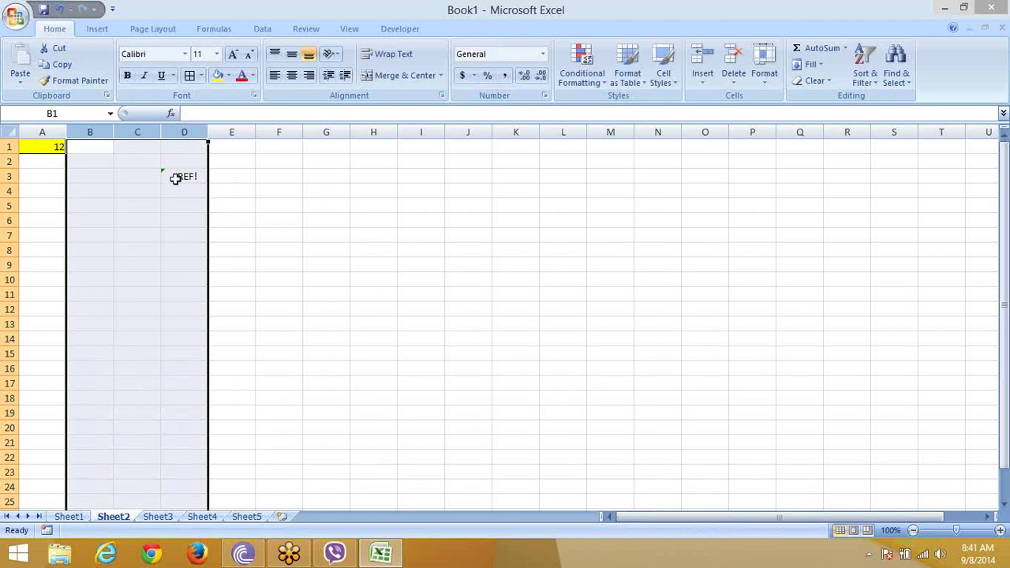
left_click(178, 175)
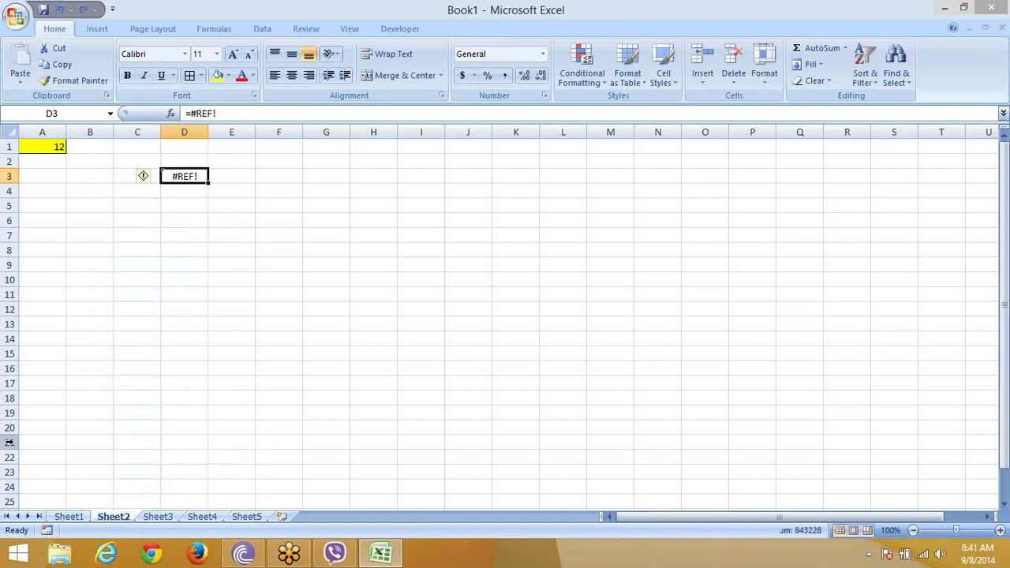
key("ctrl+z")
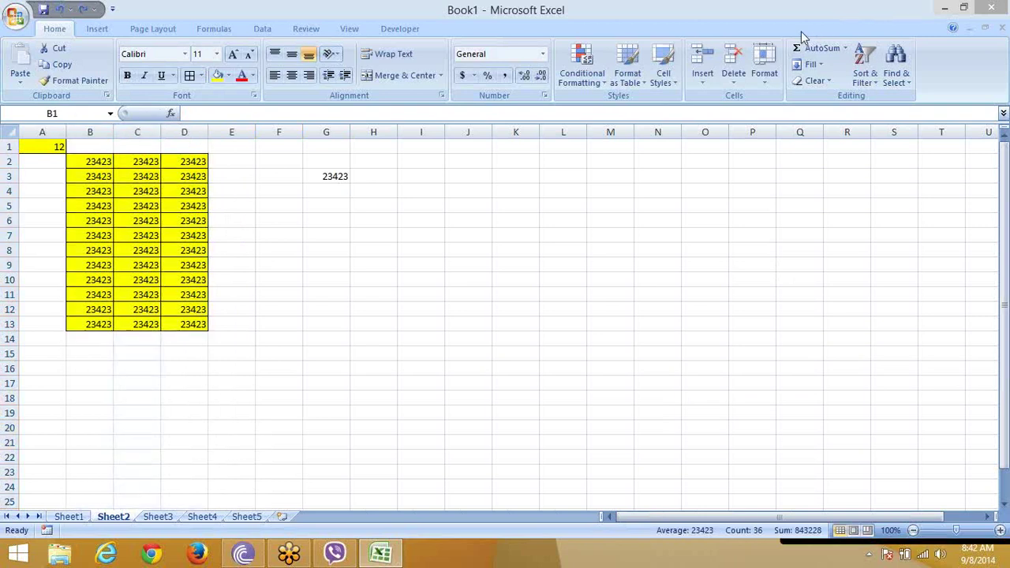
Clear All from columns B to D and undo it
left_click(821, 80)
left_click(826, 101)
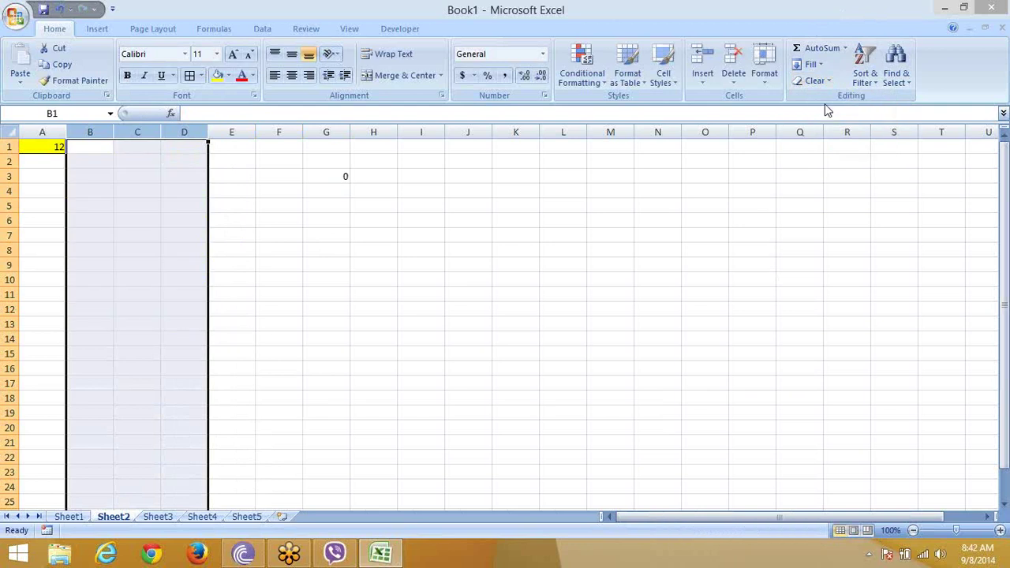
key("ctrl+z")
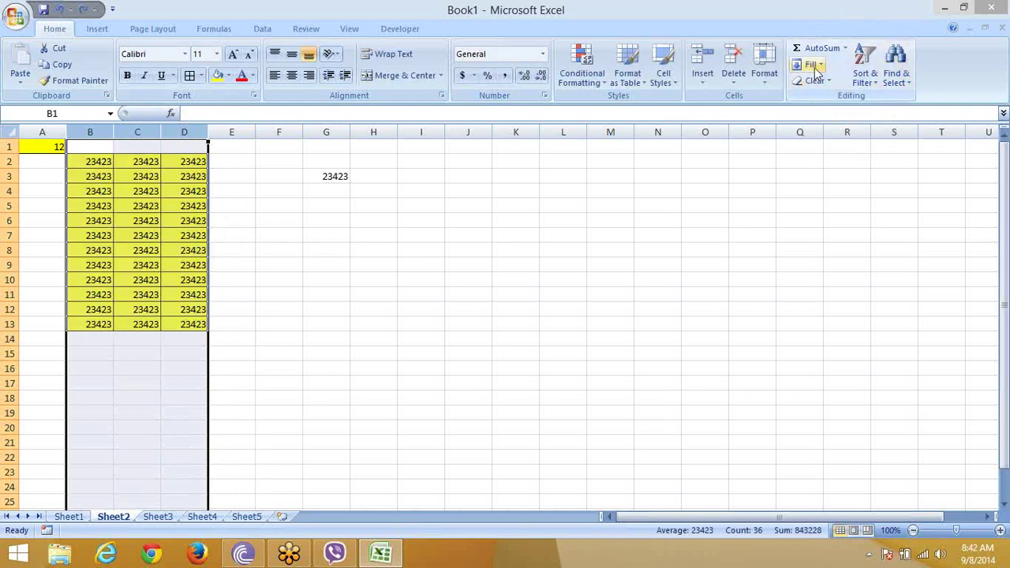
left_click(813, 65)
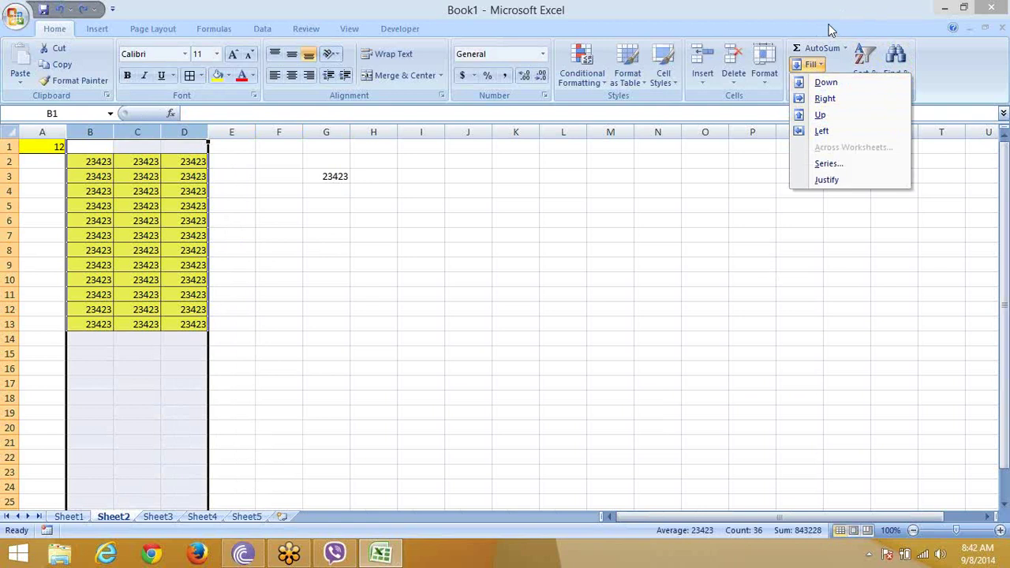
left_click(833, 71)
Clear only the formats from B2:D13, then undo to restore the yellow fill
left_click(820, 82)
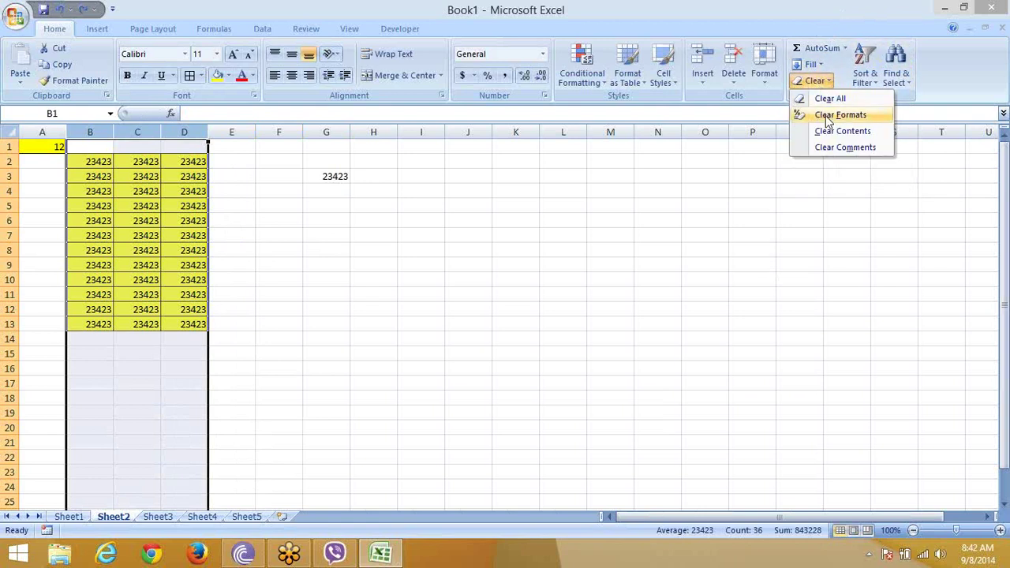
left_click(826, 116)
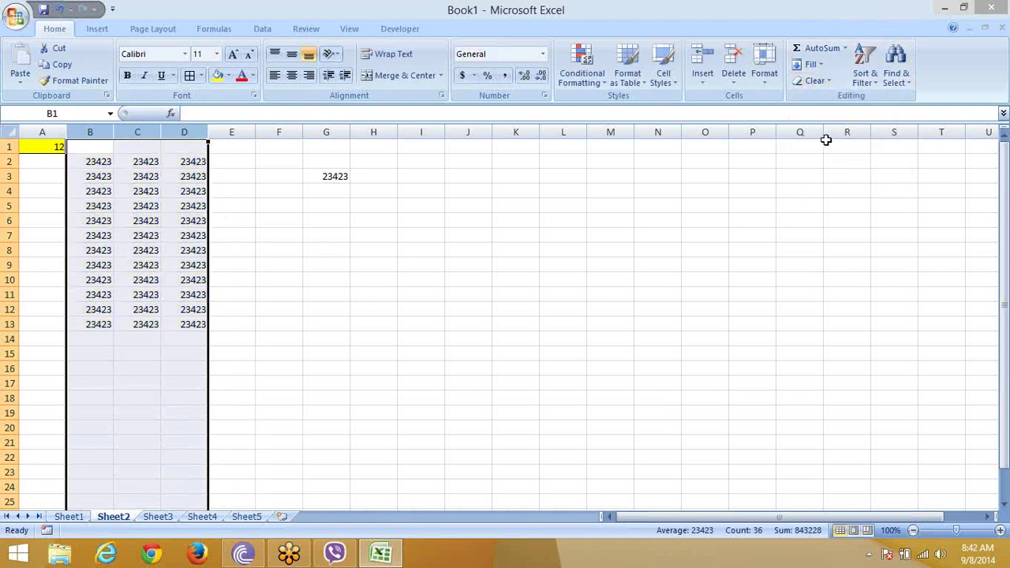
key("ctrl+z")
left_click(812, 79)
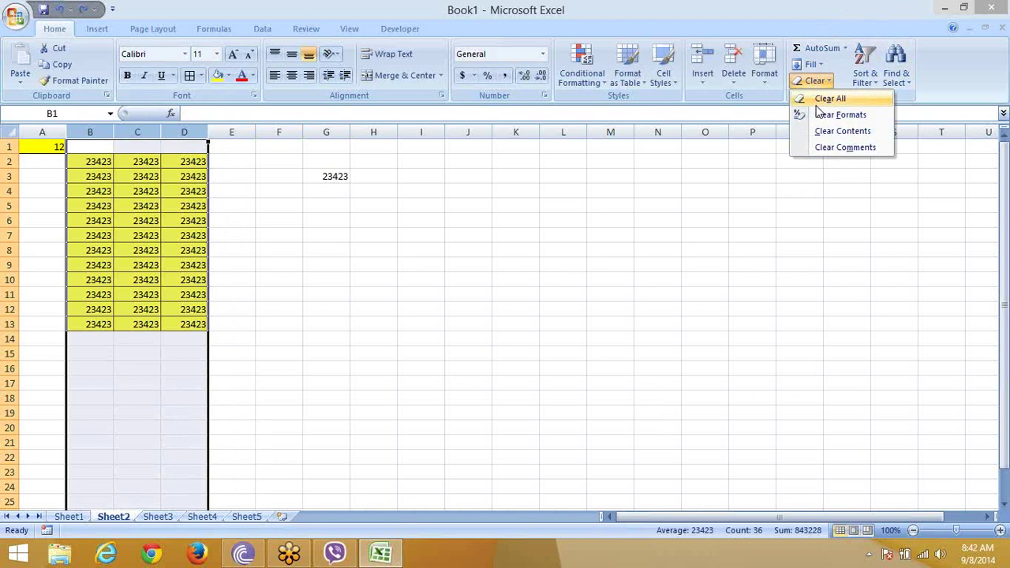
left_click(817, 132)
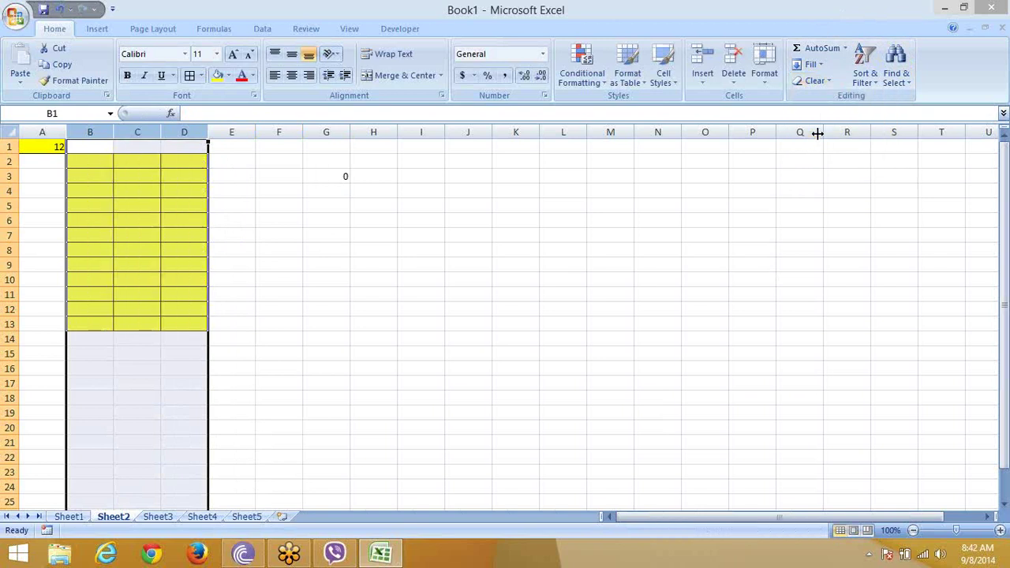
Review the Clear options without choosing, then bring up the Fill options list
left_click(815, 81)
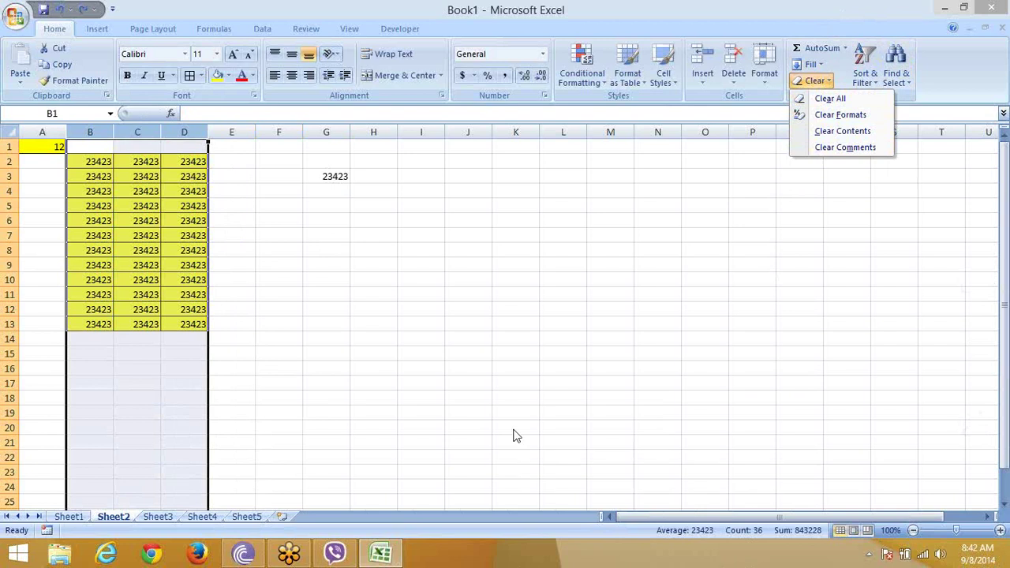
left_click(555, 363)
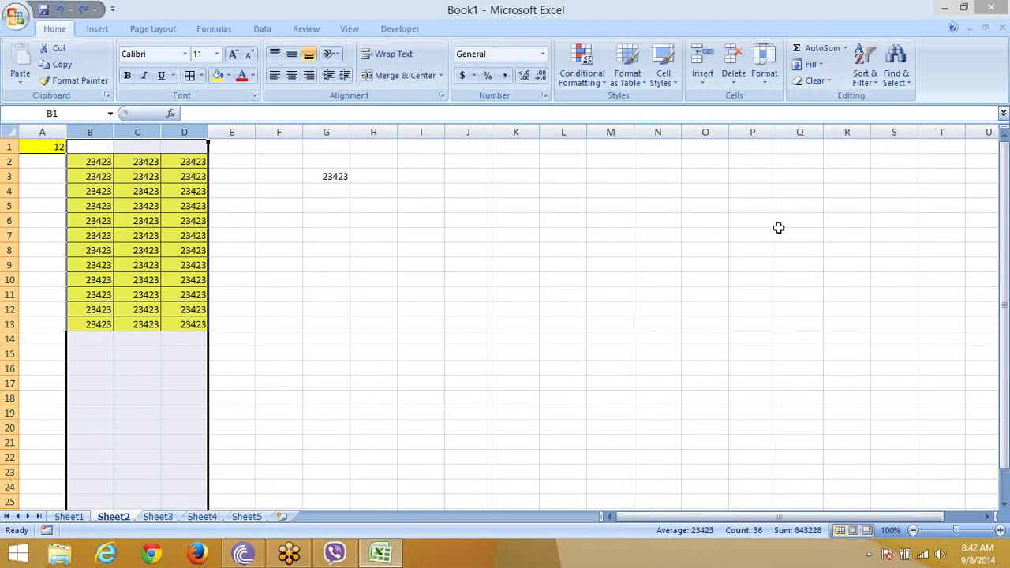
left_click(810, 67)
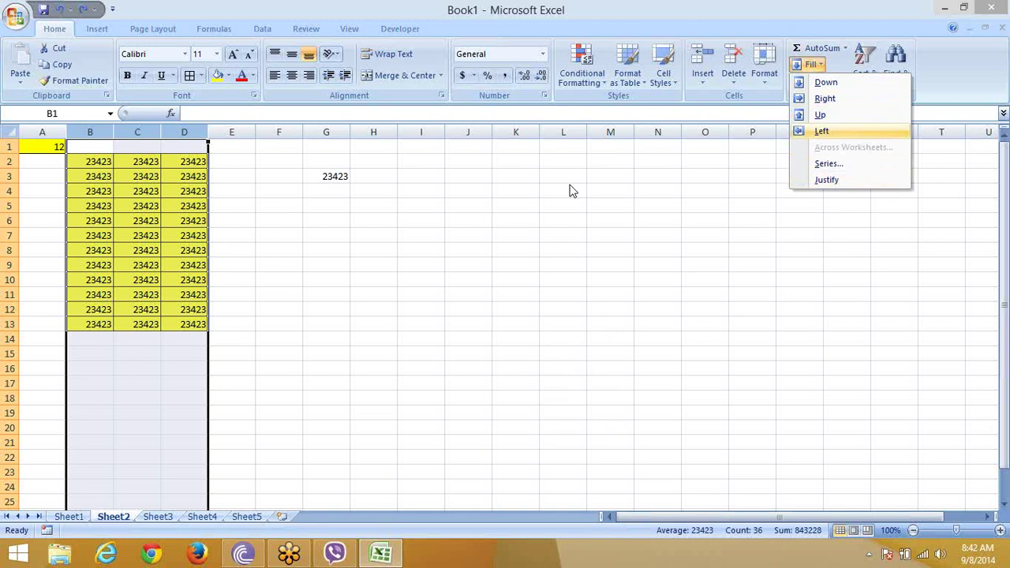
Search the Windows 8 Start screen for 2013 and launch Excel 2013
key("Escape")
key("super")
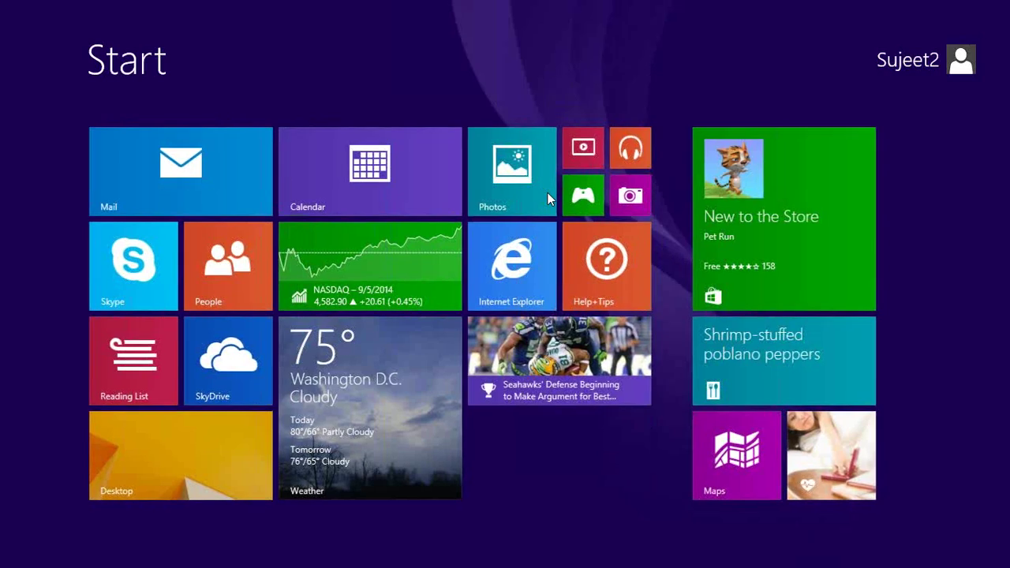
type("2013")
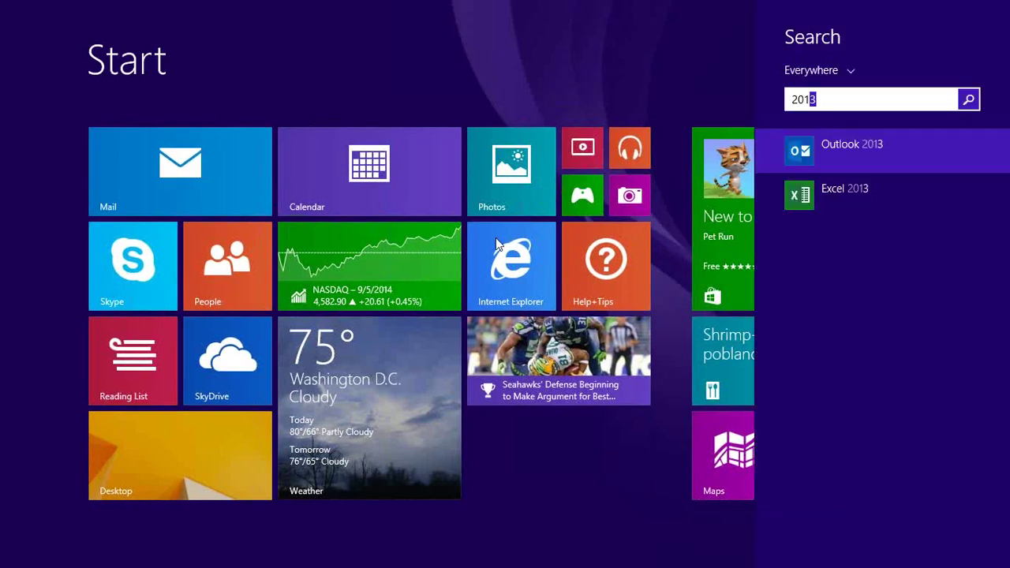
left_click(857, 189)
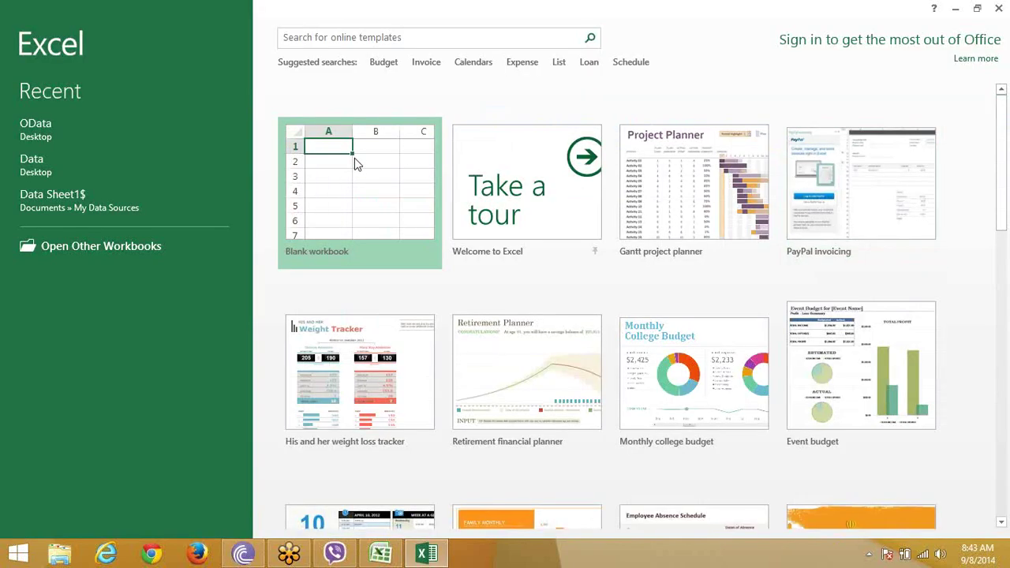
Create a blank workbook and return to cell A1
left_click(352, 171)
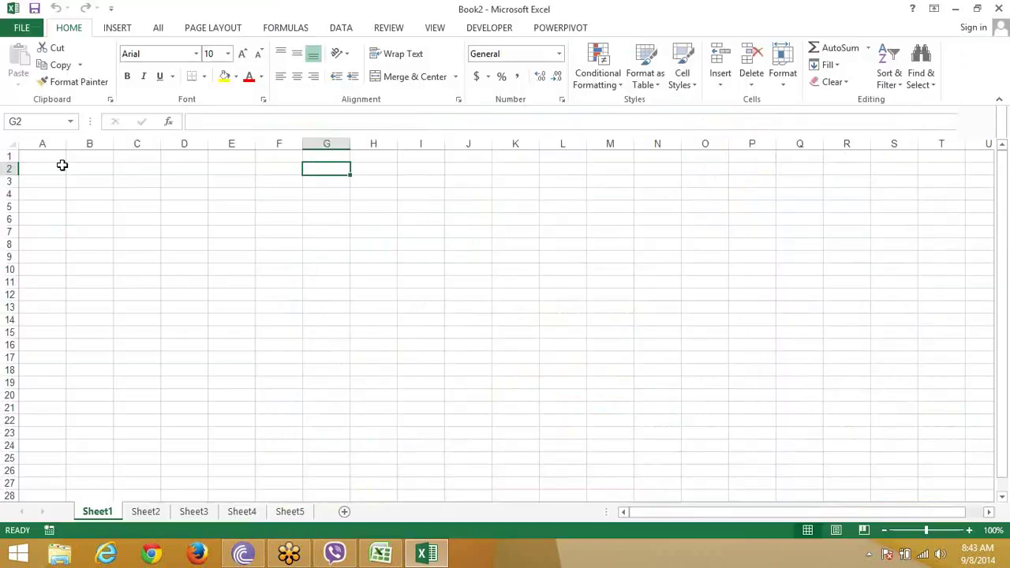
left_click(77, 166)
left_click(42, 168)
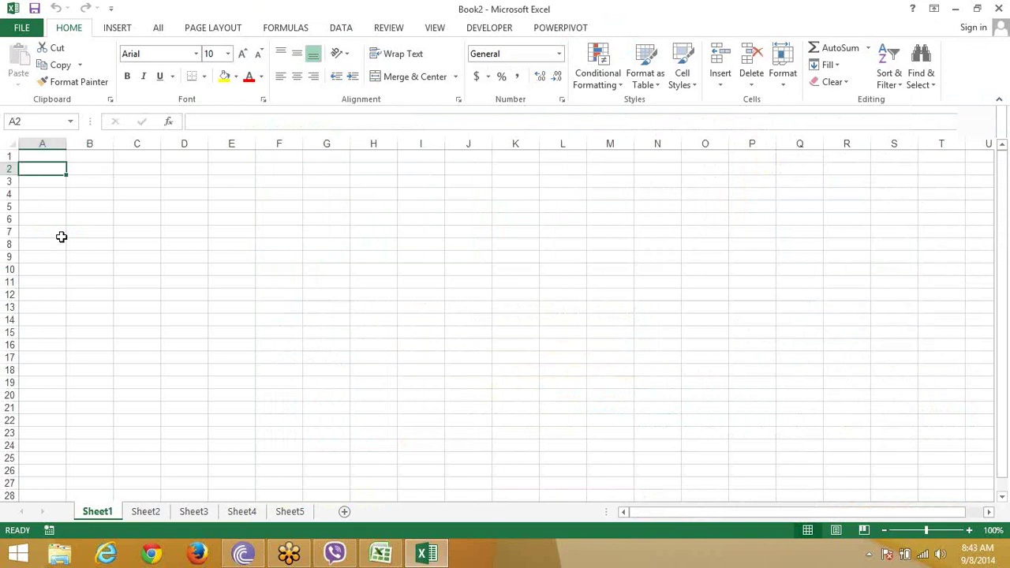
left_click(55, 204)
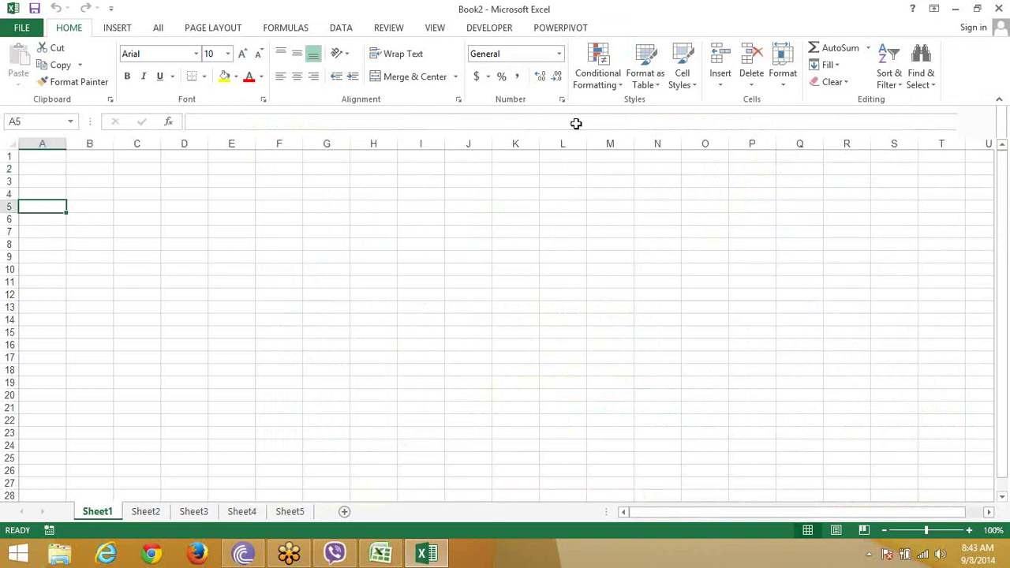
key("ctrl+Home")
left_click(827, 65)
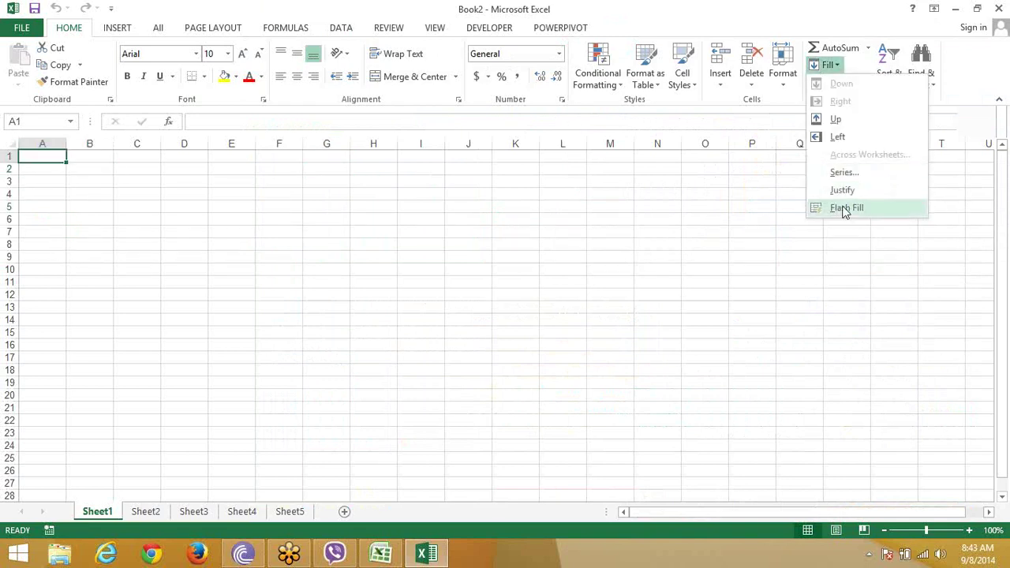
left_click(99, 204)
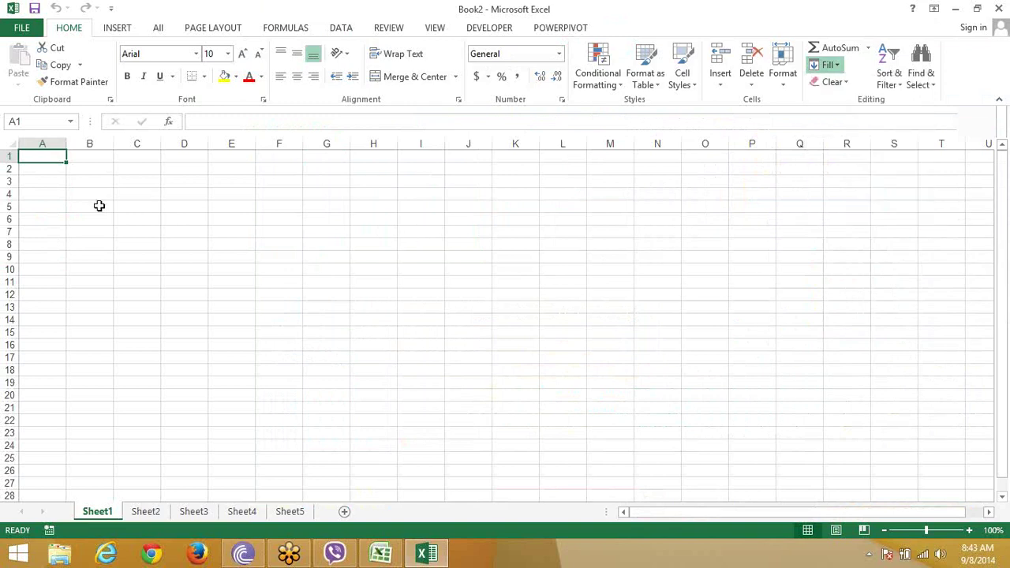
Type the header Name in A1 and three people's full names in A2:A4
type("Name")
key("Return")
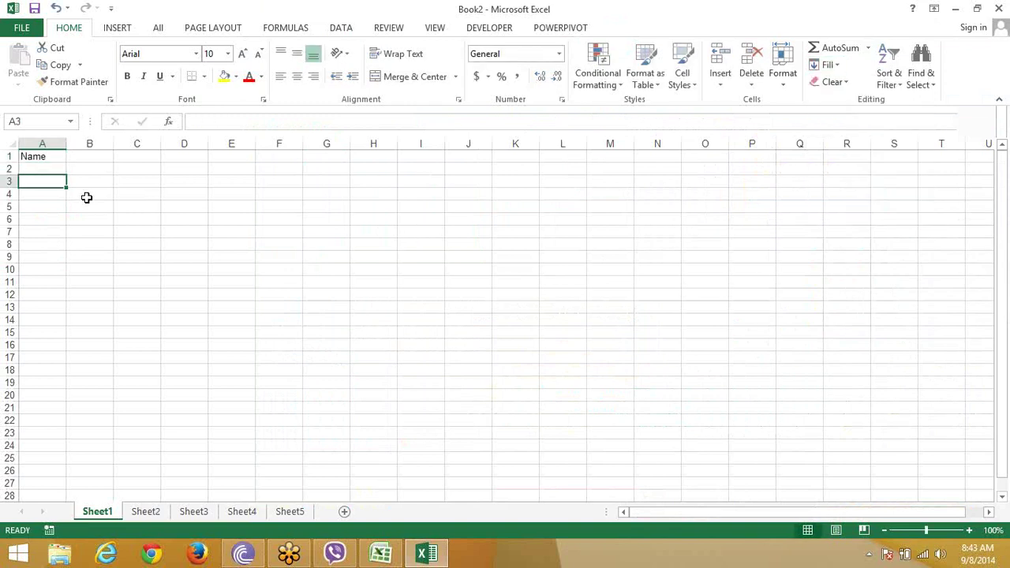
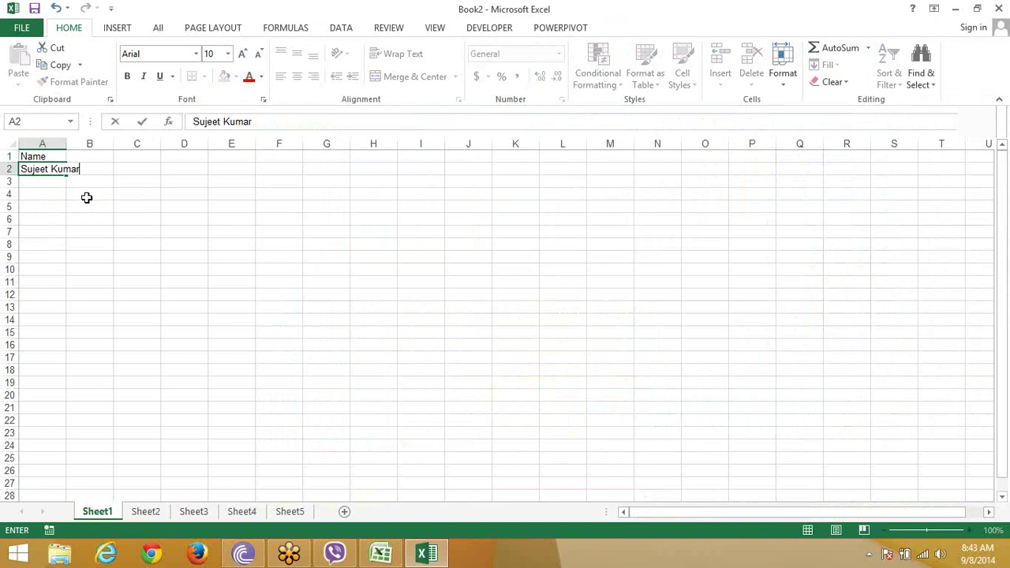
key("Return")
key("Return")
key("Up")
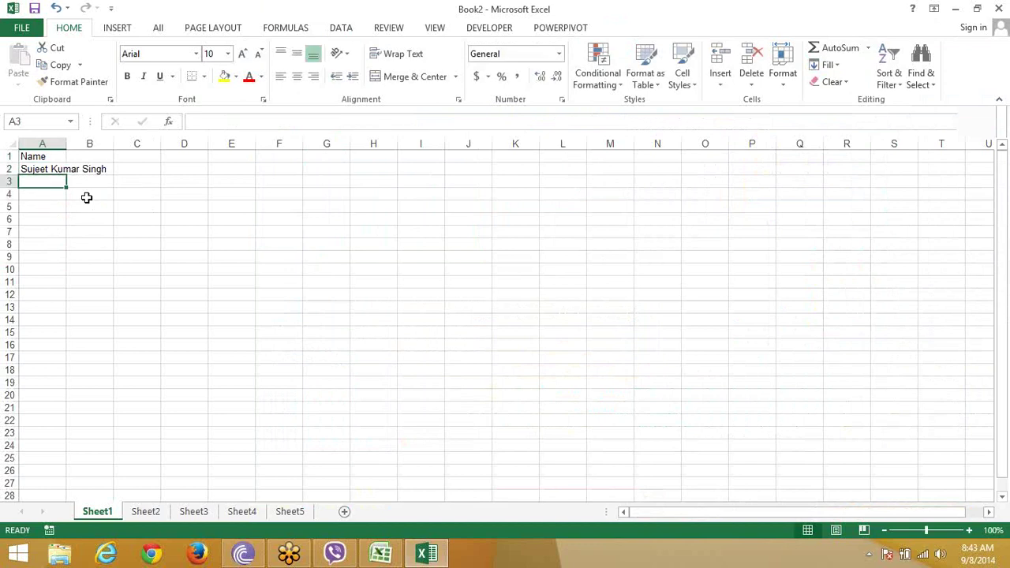
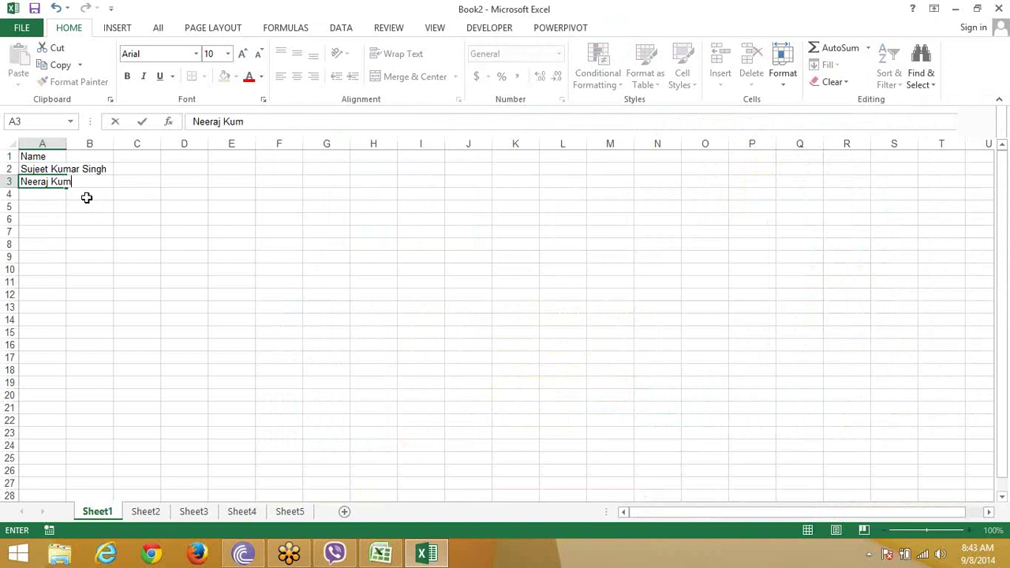
key("Return")
key("Return")
key("Up")
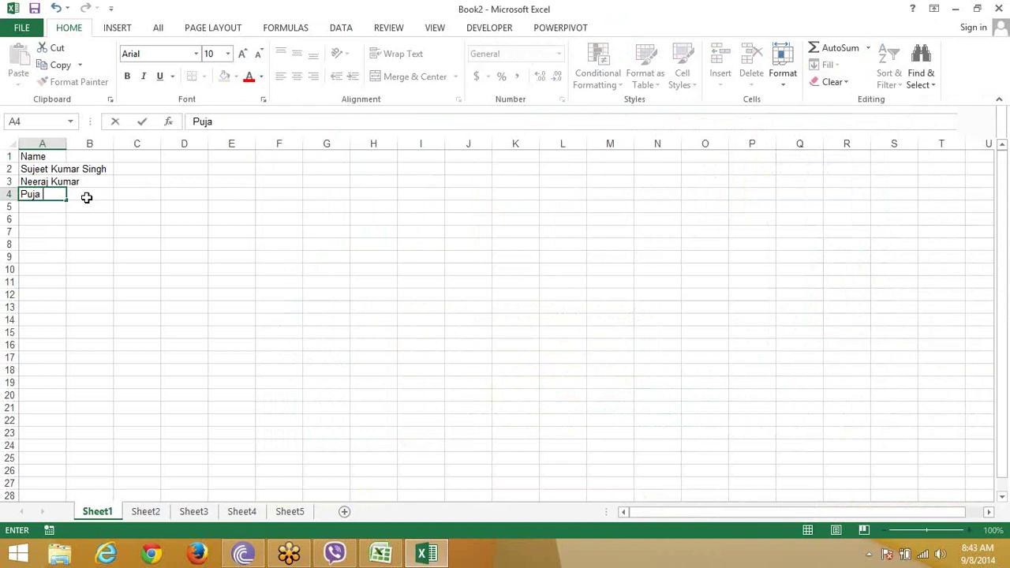
key("Return")
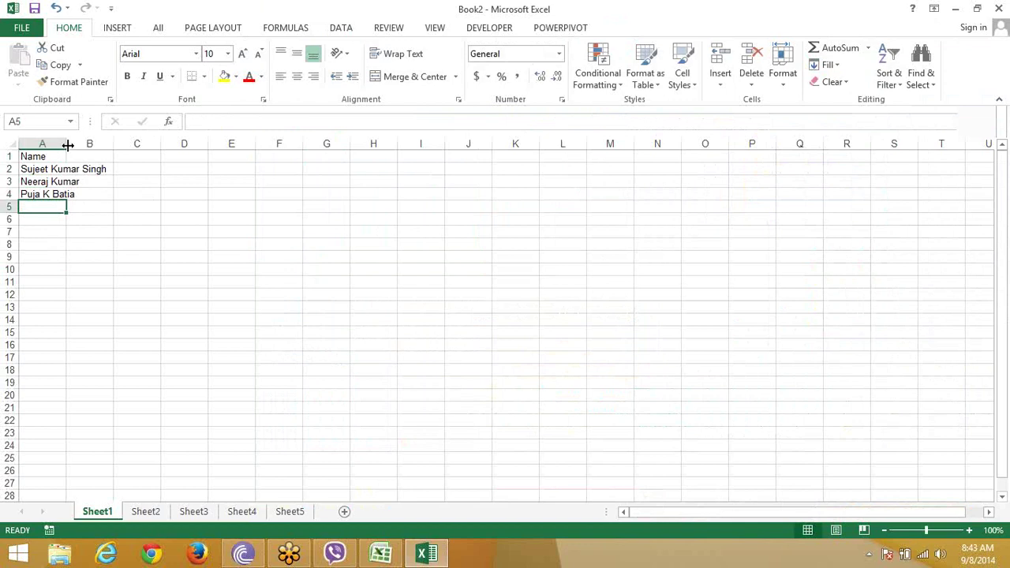
Autofit column A, add headers F and L in B1:C1, and type the first name in B2
double_click(66, 144)
left_click(135, 157)
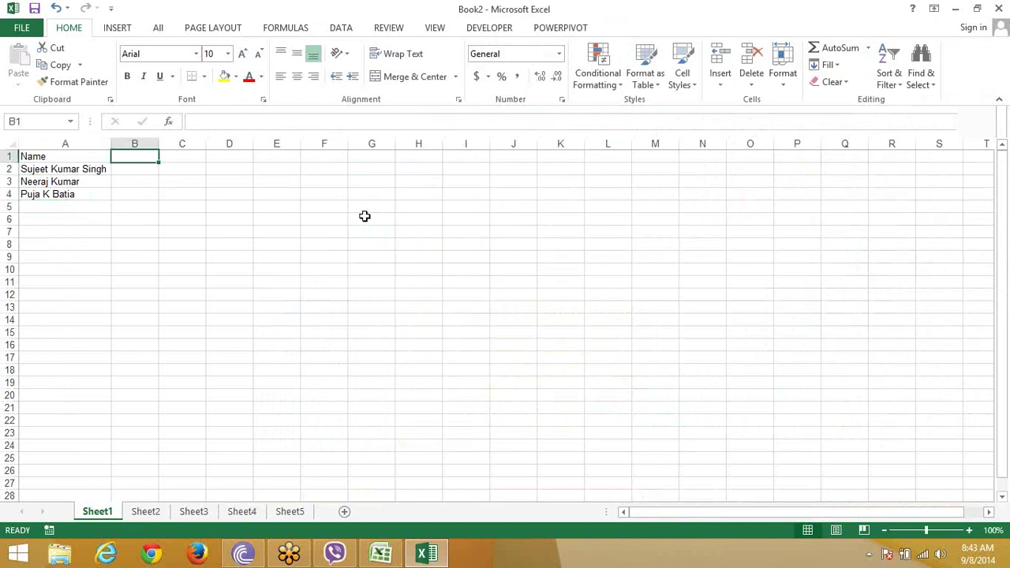
key("Tab")
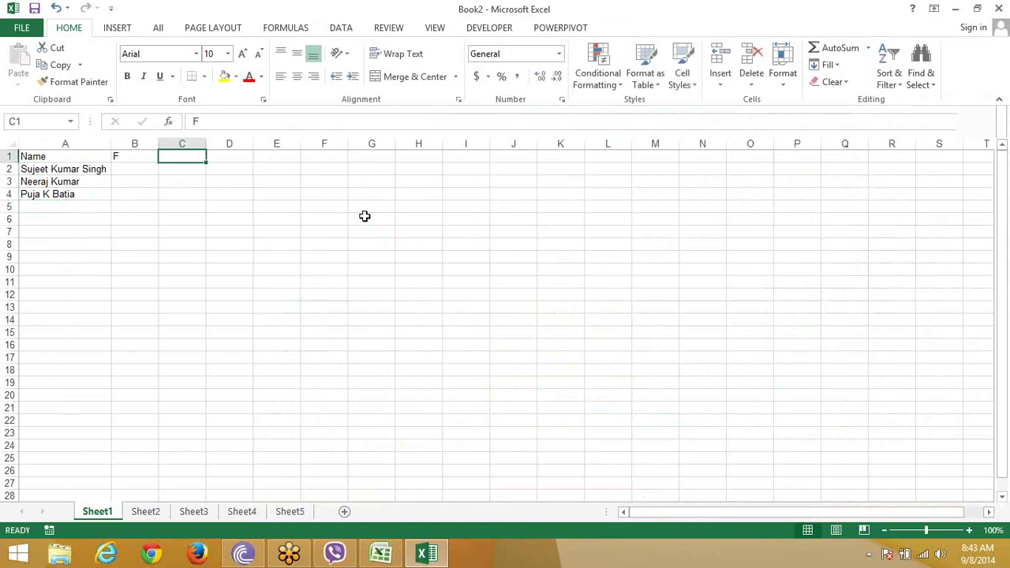
key("Return")
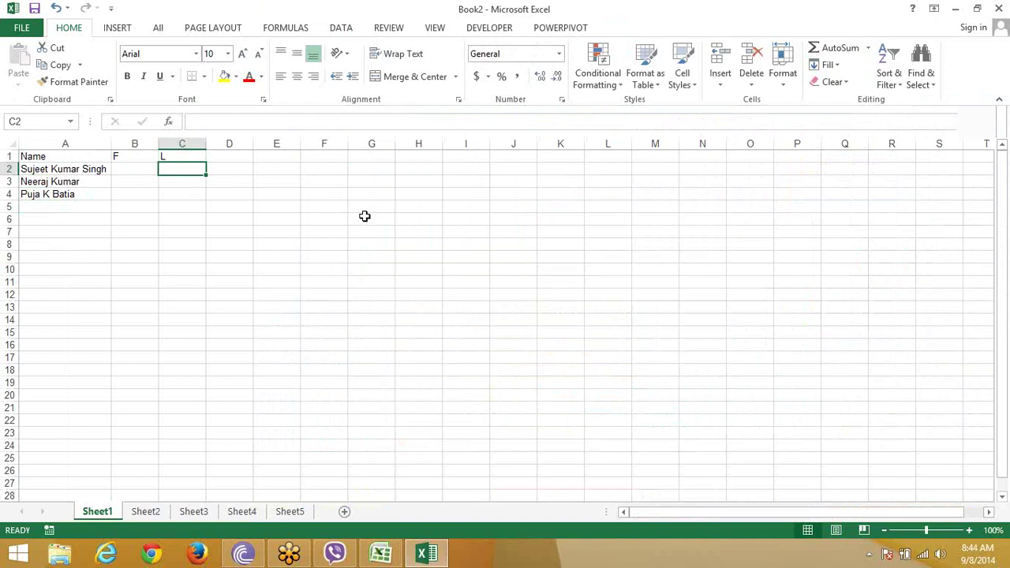
key("Left")
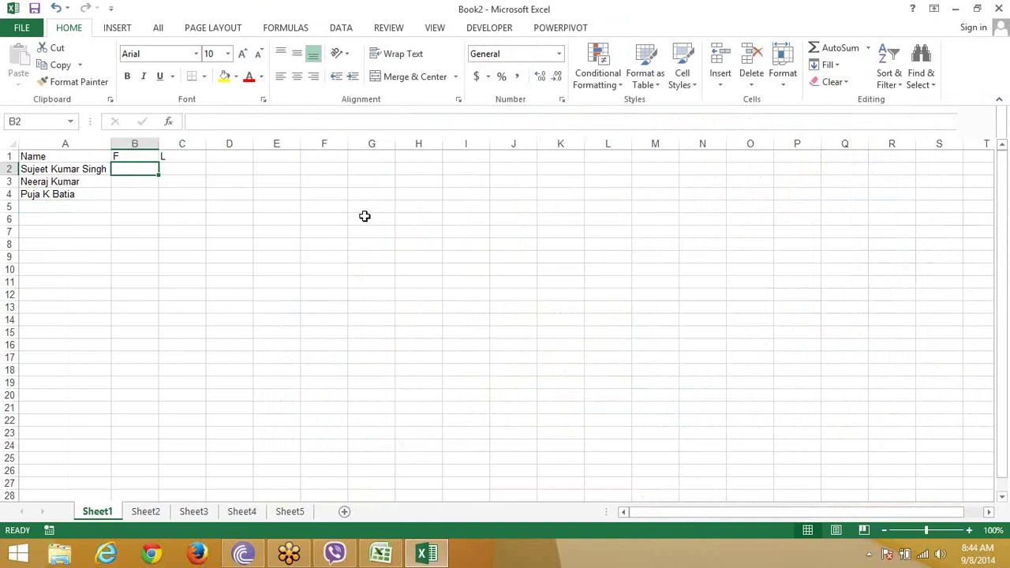
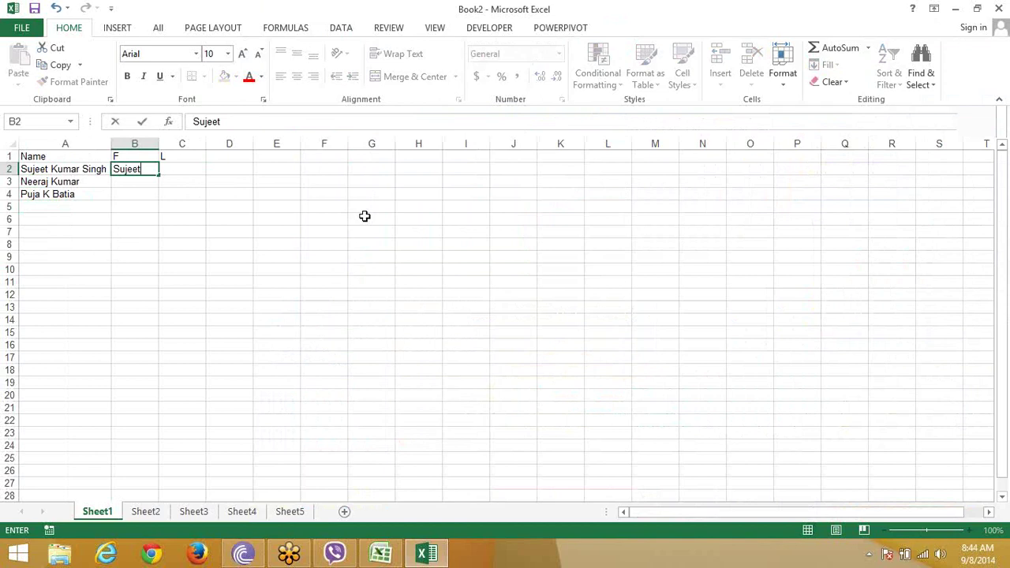
Confirm the first name in B2 and Flash Fill the remaining first names
key("ctrl+Return")
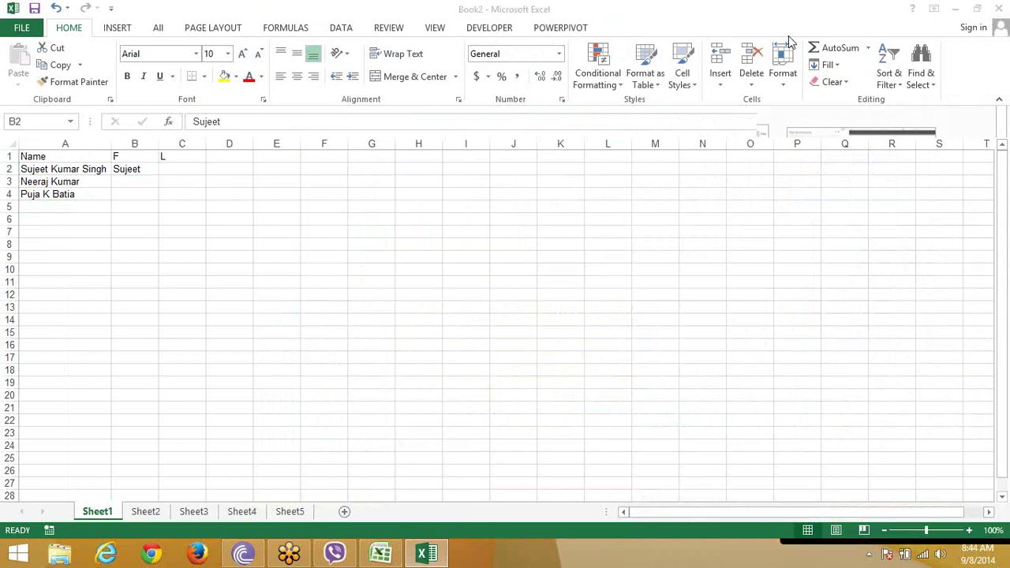
left_click(827, 65)
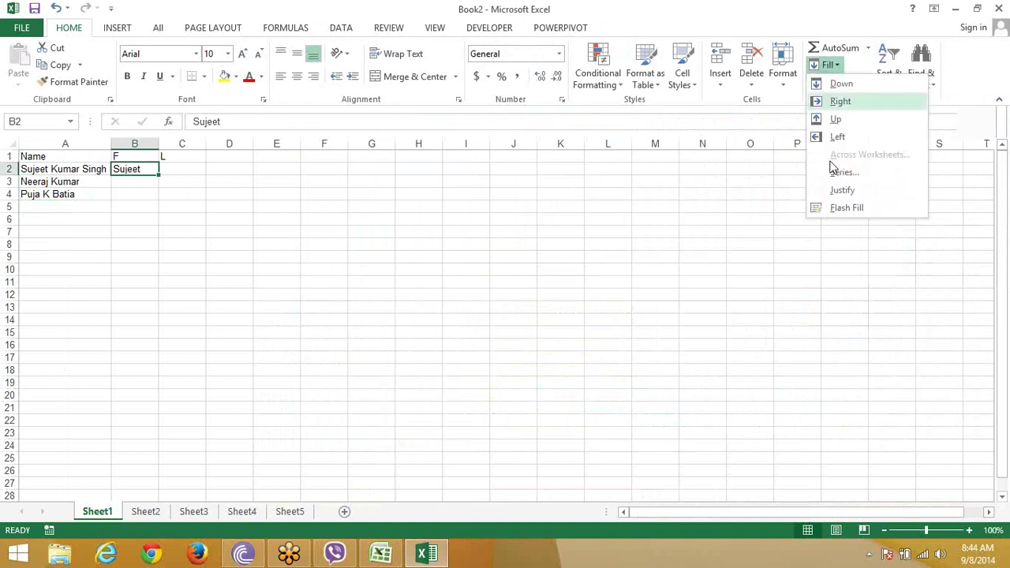
left_click(842, 212)
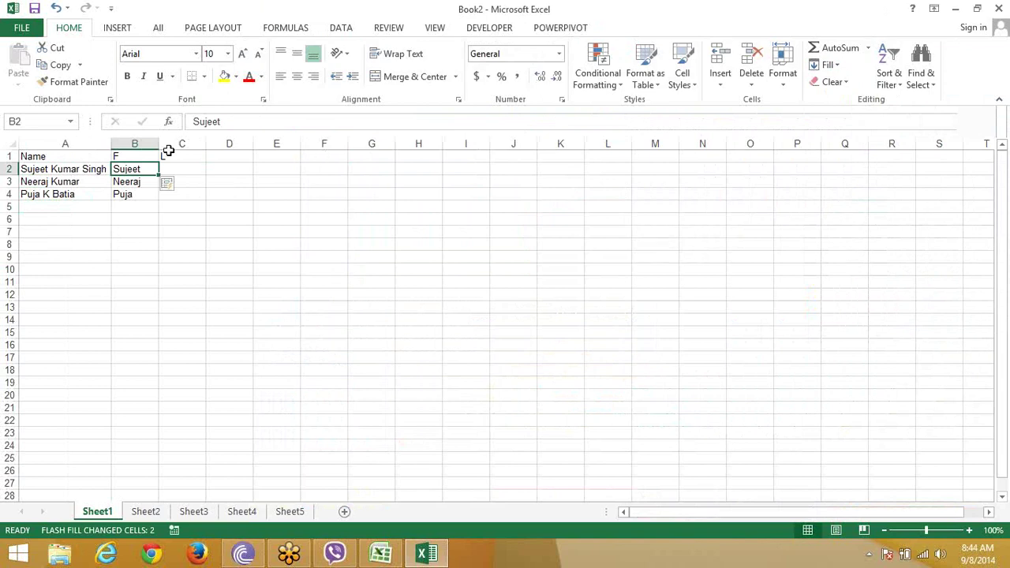
type("L")
Enter the first person's surname in C2, then undo it
left_click(197, 174)
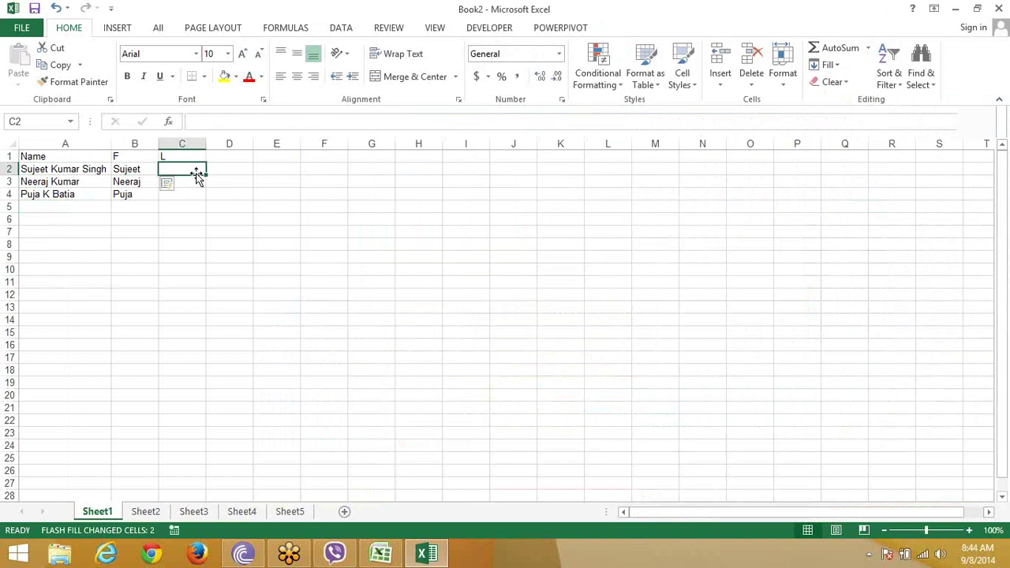
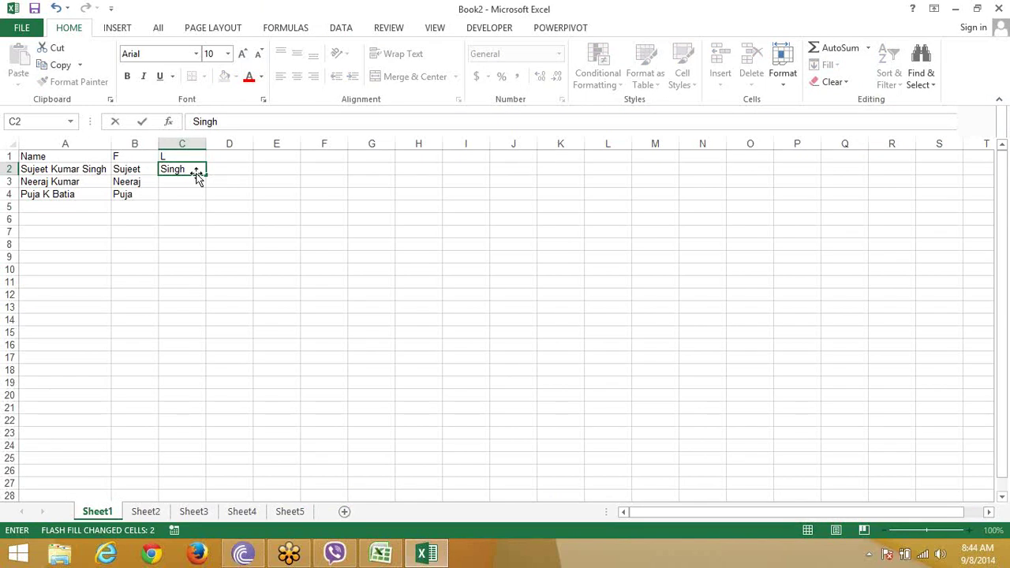
key("ctrl+Return")
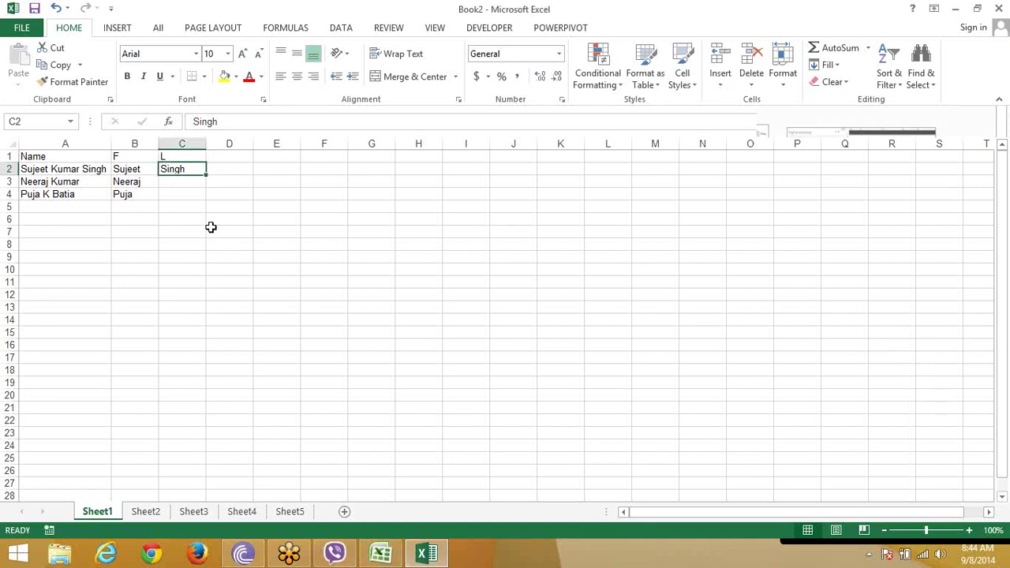
key("ctrl+z")
Undo the previous Flash Fill results and review the full names in A2:A4
key("ctrl+z")
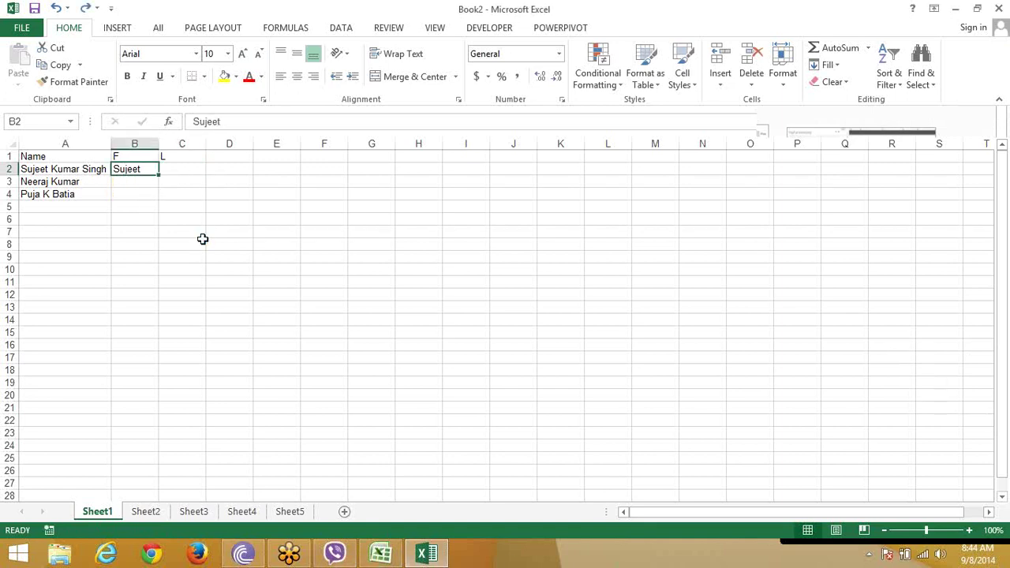
key("ctrl+z")
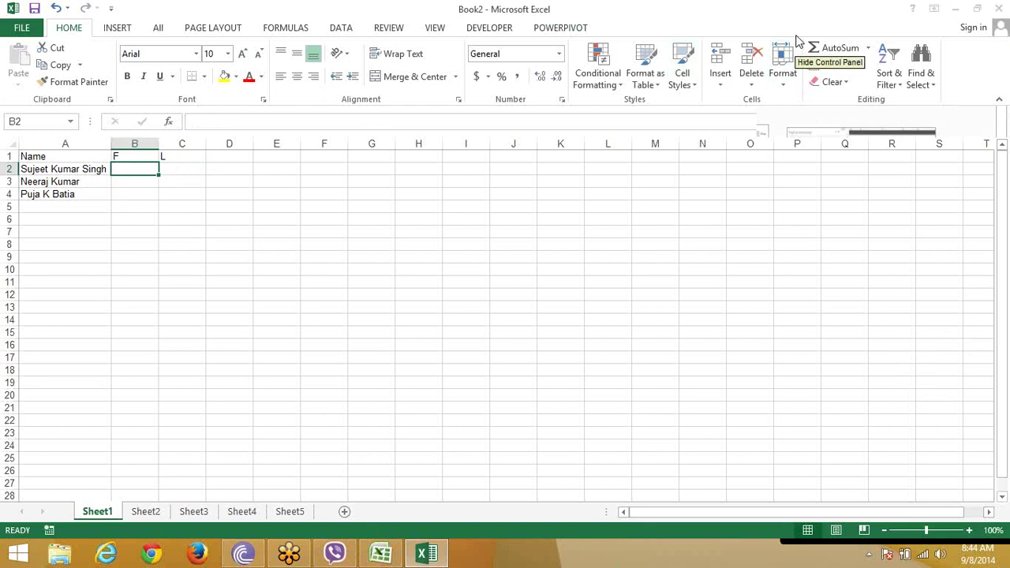
left_click(126, 231)
left_click(130, 194)
left_click(132, 182)
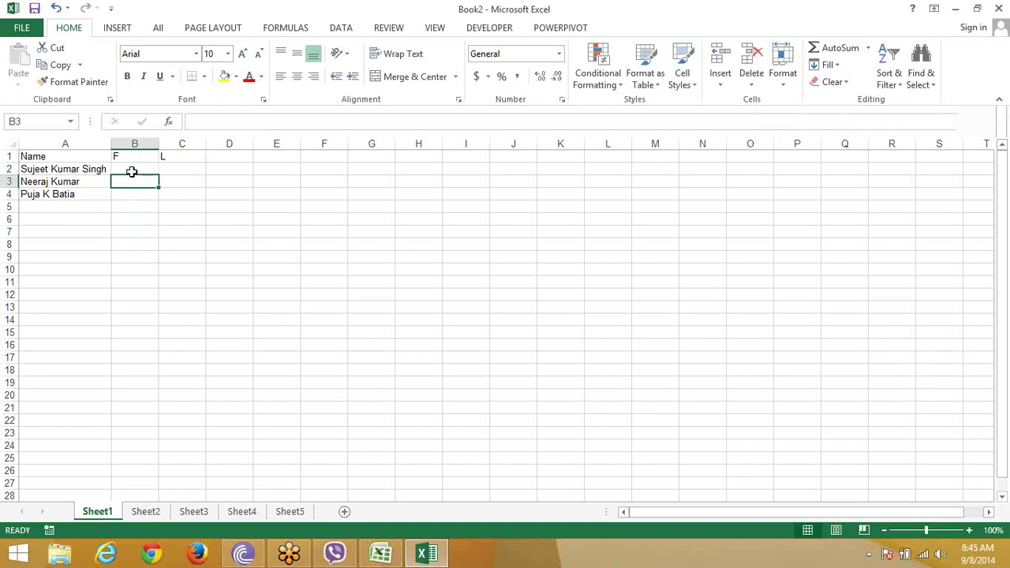
left_click_drag(79, 171, 78, 194)
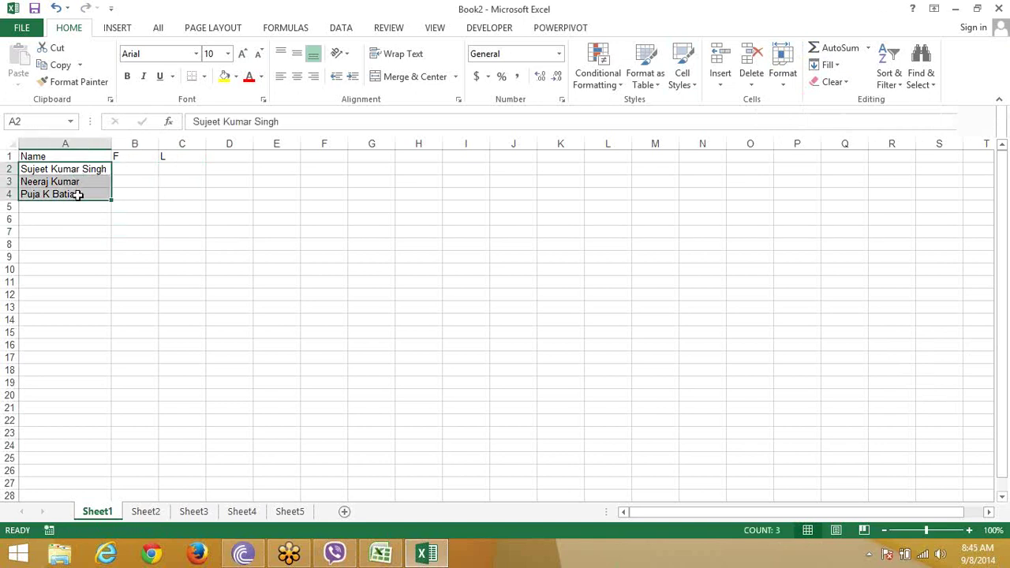
Enter the first person's first name in B2 as the Flash Fill example
left_click(146, 171)
left_click(179, 184)
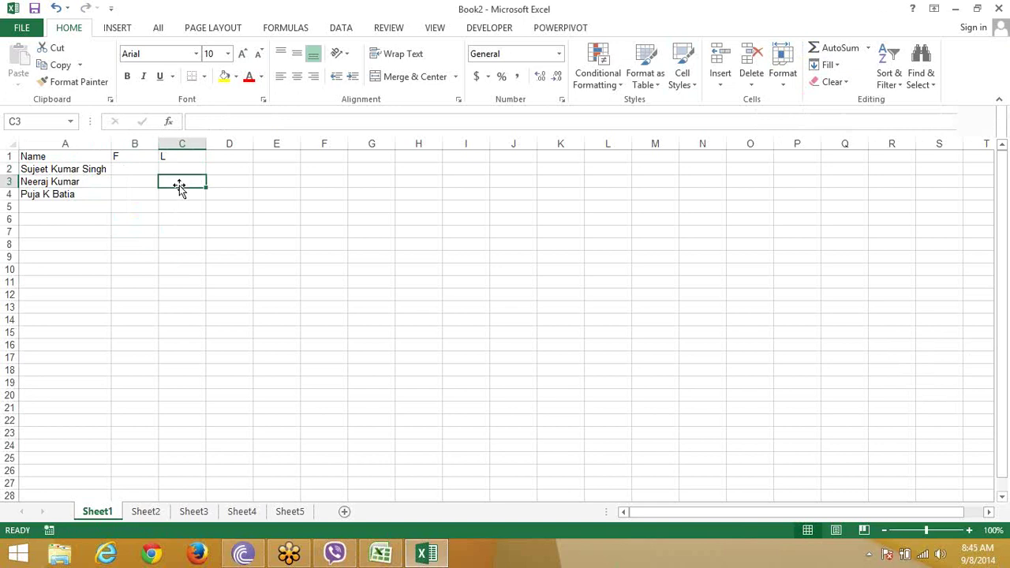
left_click(147, 170)
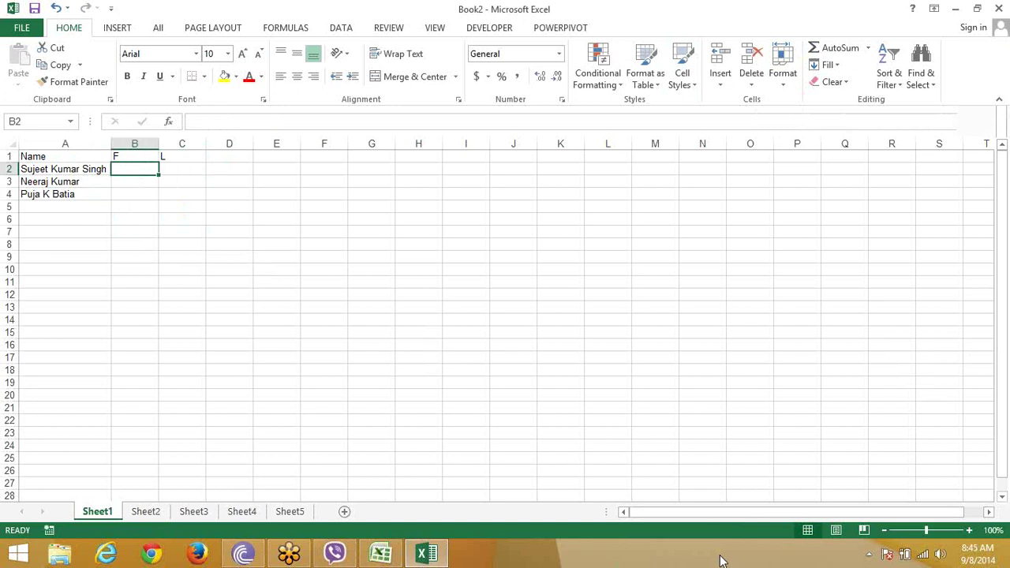
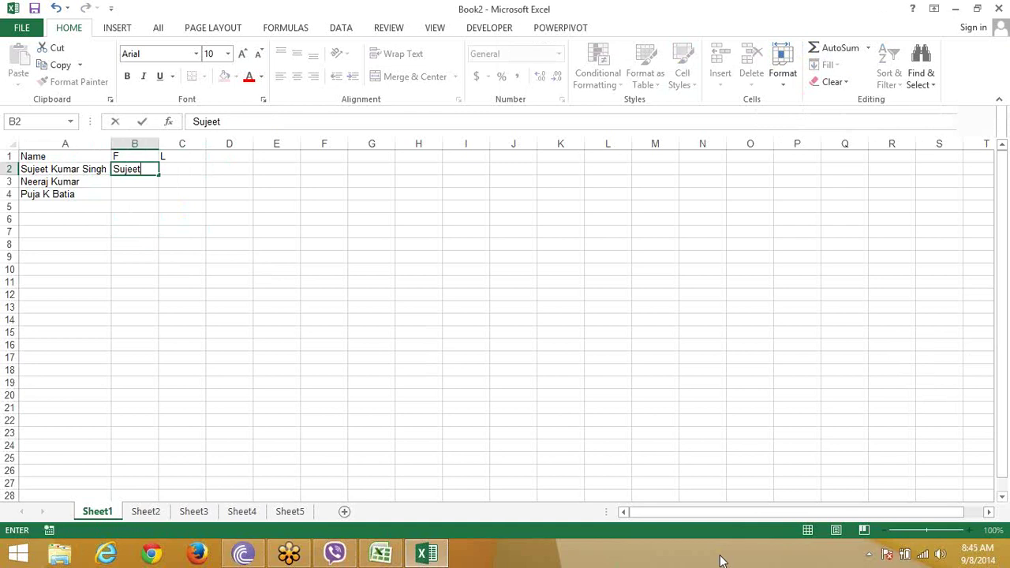
key("ctrl+Return")
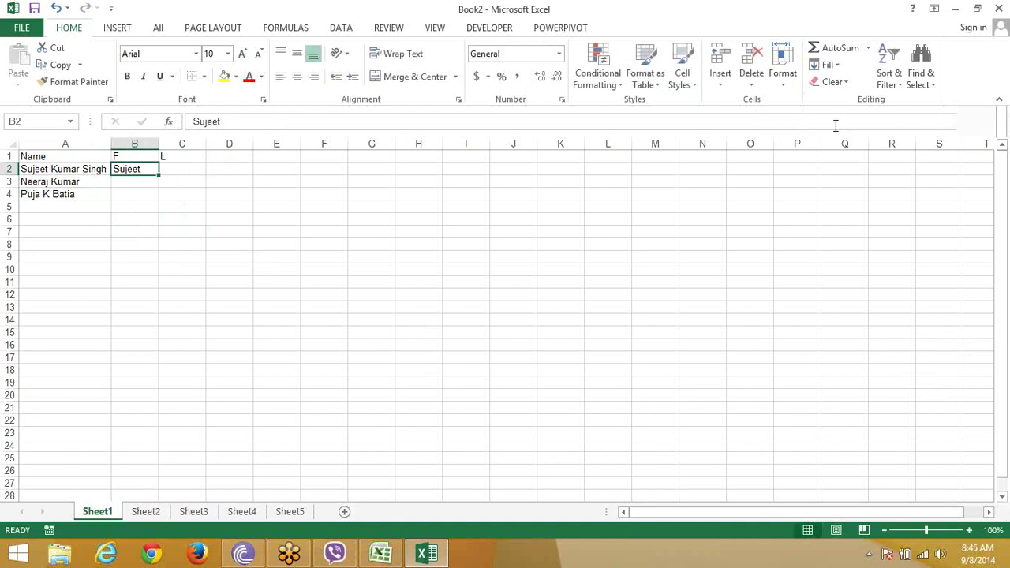
Flash Fill first names into B2:B4, then enter the first person's surname in C2
left_click(828, 67)
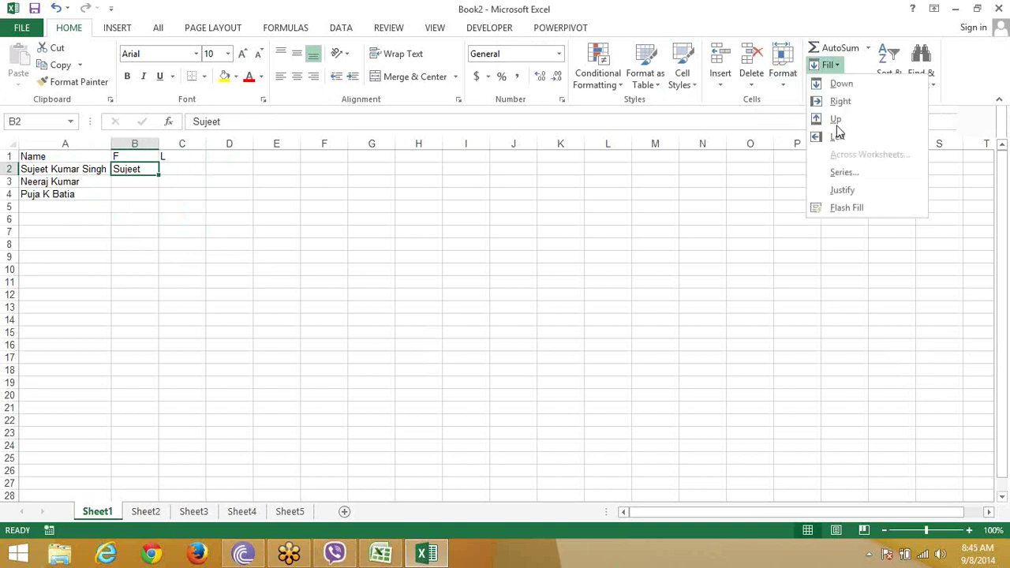
left_click(853, 212)
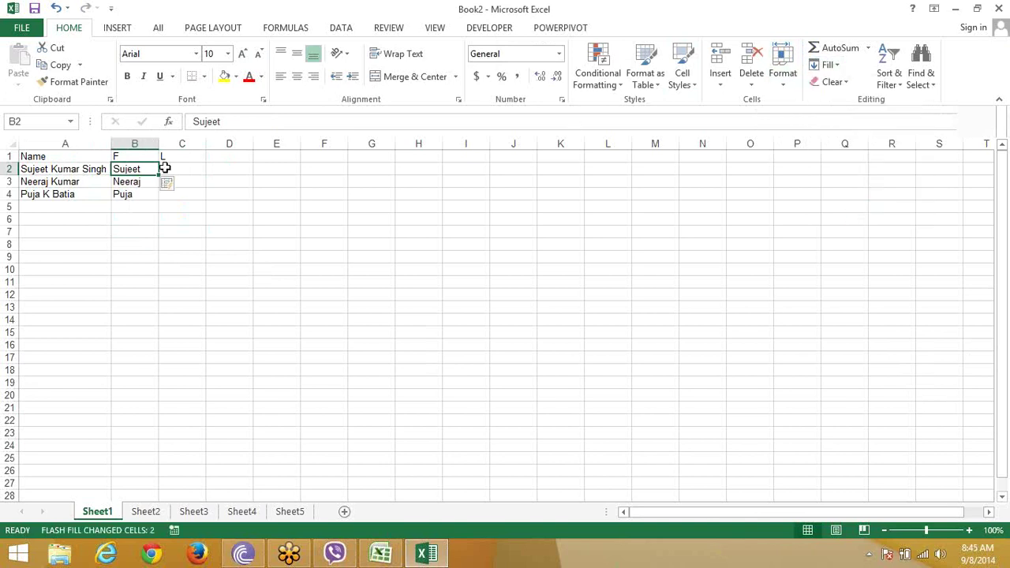
left_click(190, 169)
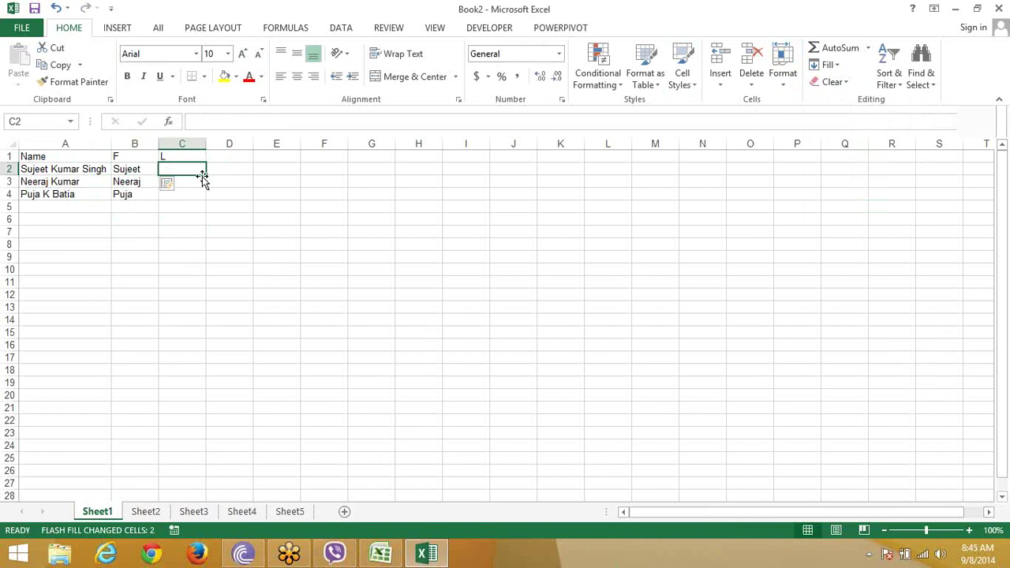
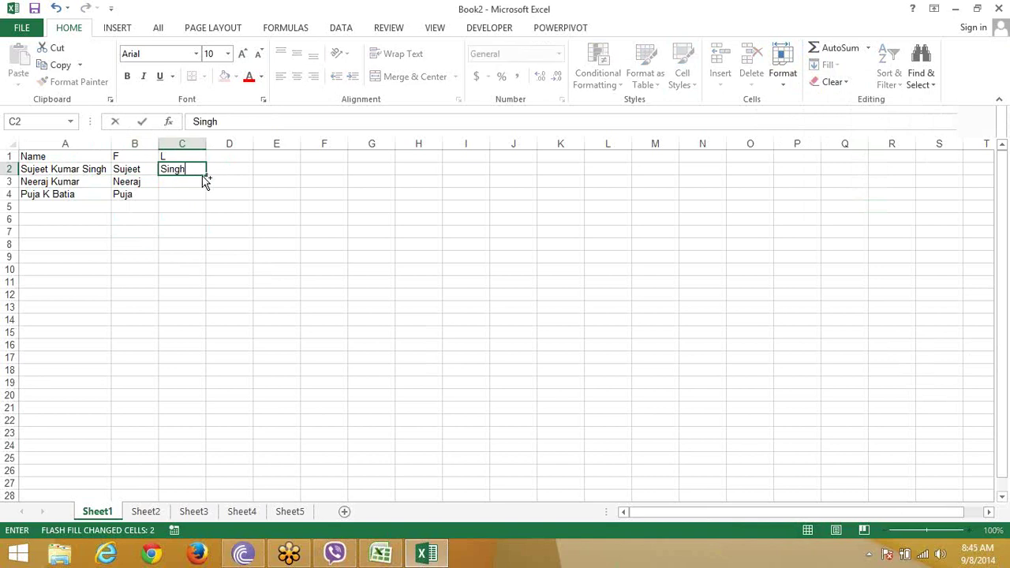
key("ctrl+Return")
Flash Fill the remaining surnames into C2:C4
left_click(832, 66)
left_click(865, 205)
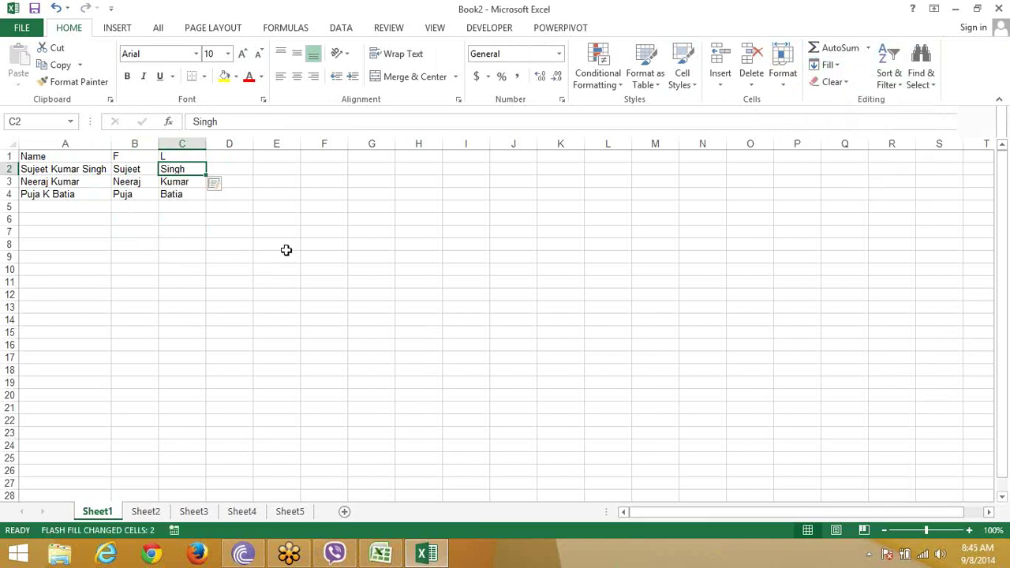
left_click_drag(60, 181, 63, 196)
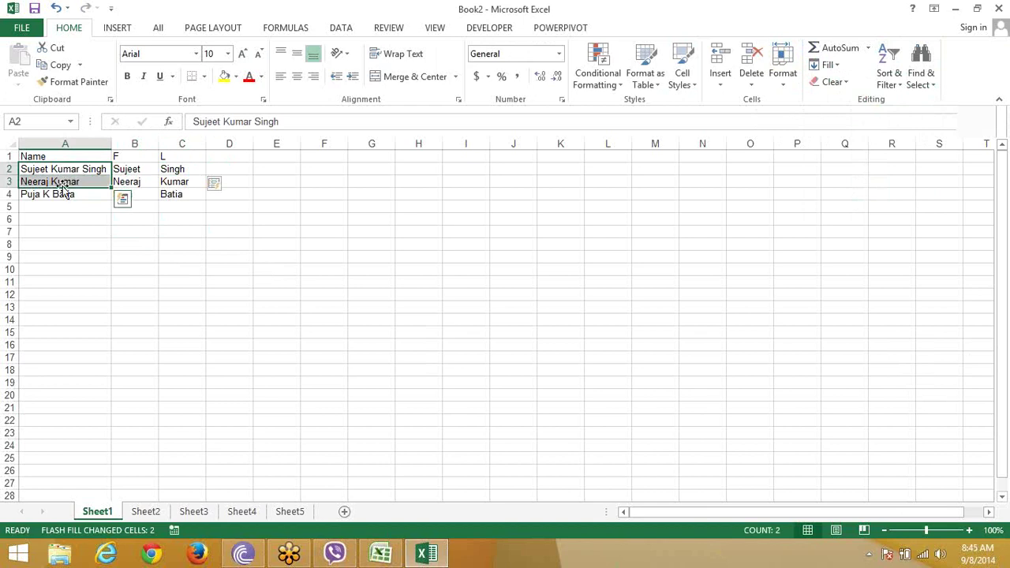
left_click_drag(126, 218, 109, 283)
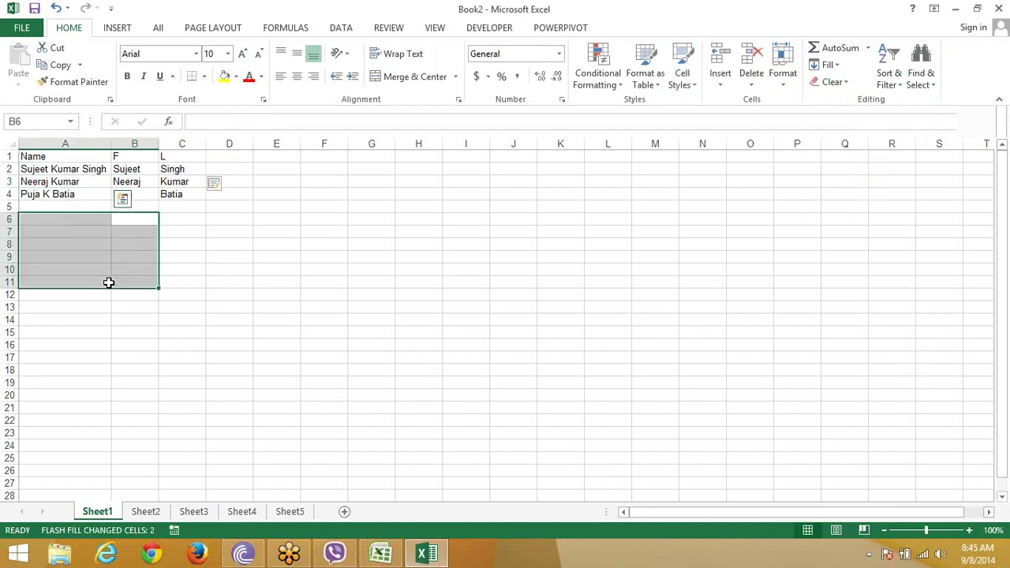
left_click(446, 320)
left_click(418, 207)
left_click(427, 156)
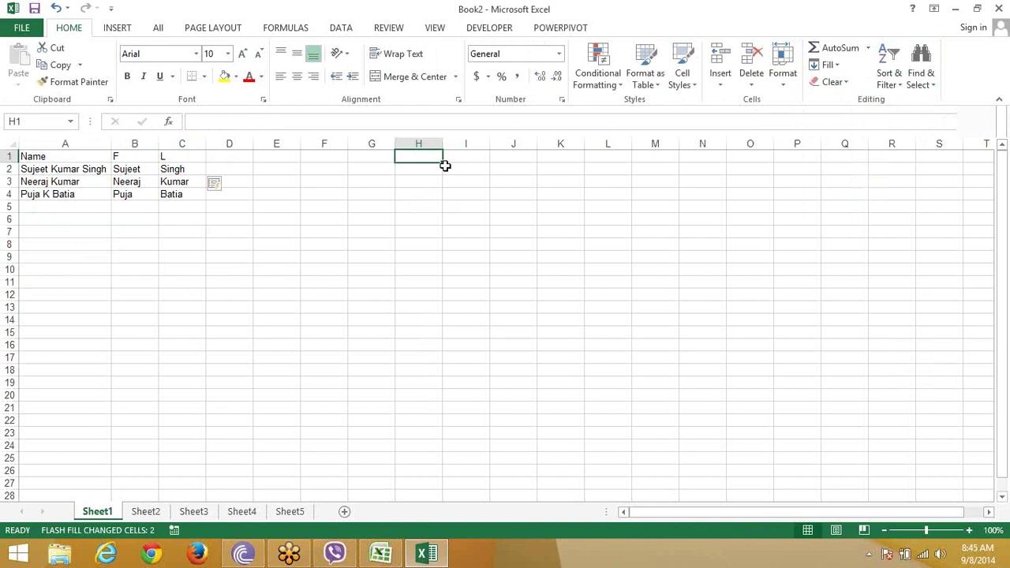
Enter 9/1 in H1 and =H1+20 in H2, then fill the formula down to H12
type("9/1")
key("Return")
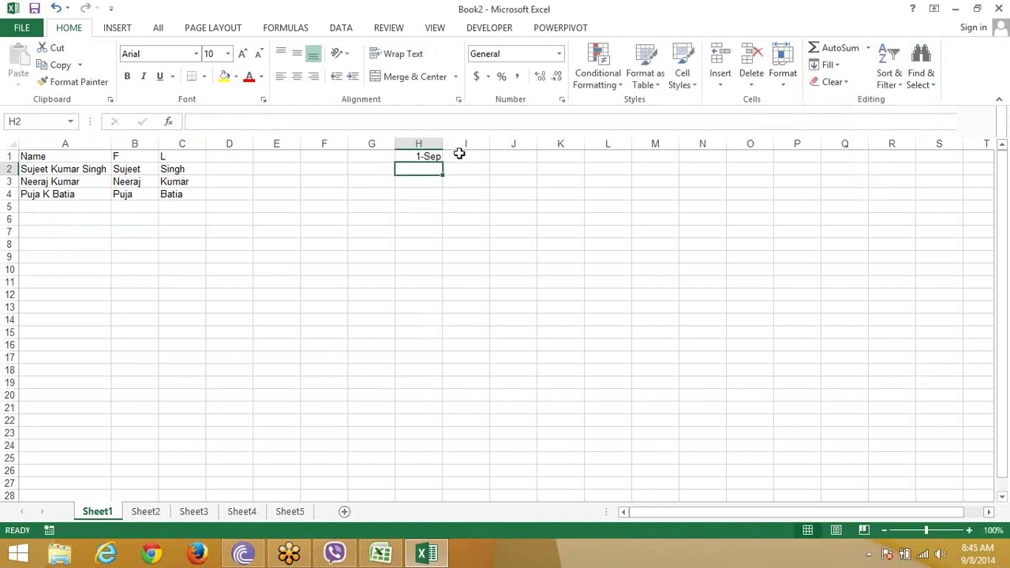
type("=")
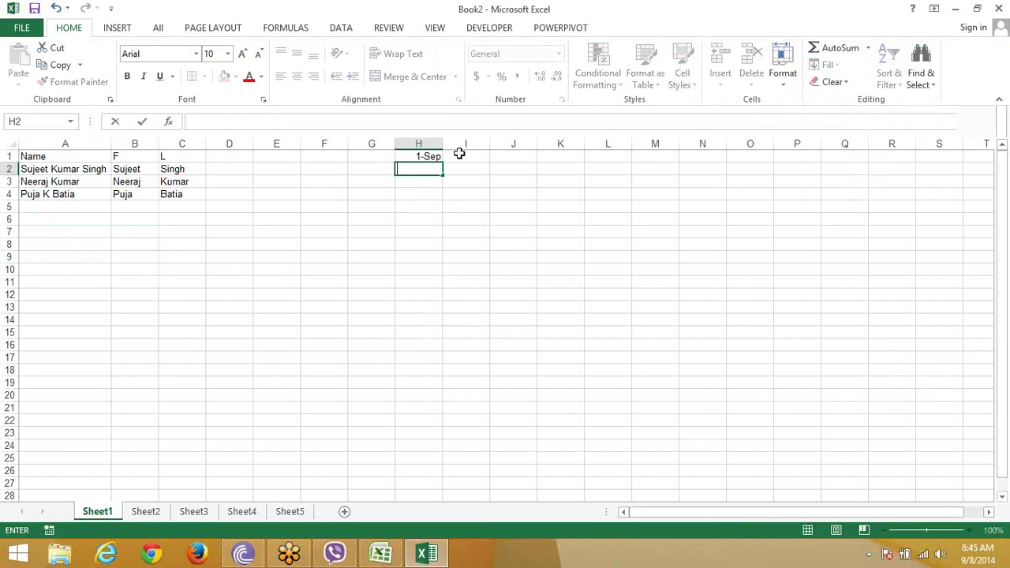
key("Up")
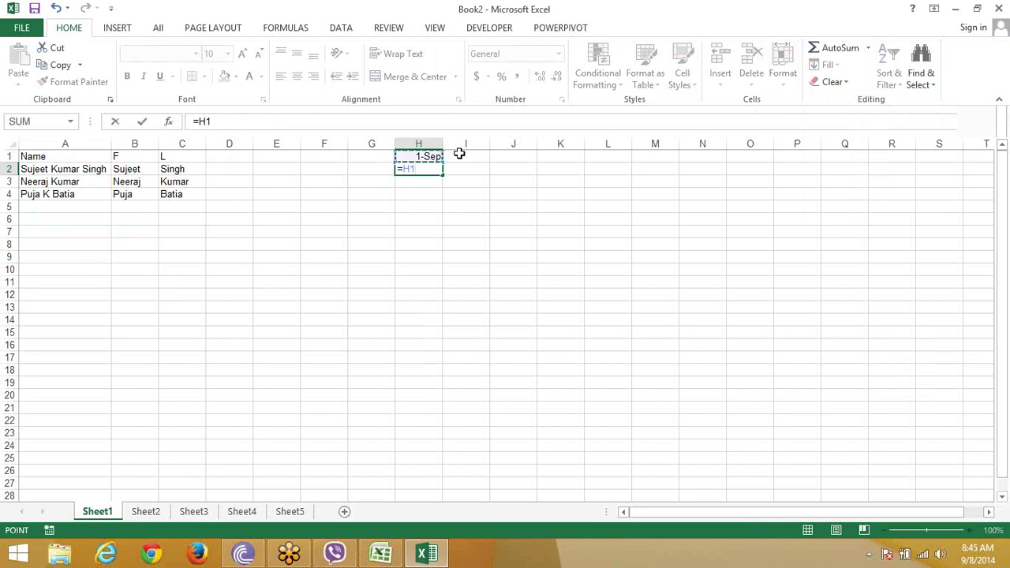
type("+1")
key("BackSpace")
type("20")
key("Return")
left_click_drag(436, 170, 431, 292)
key("ctrl+d")
left_click(465, 158)
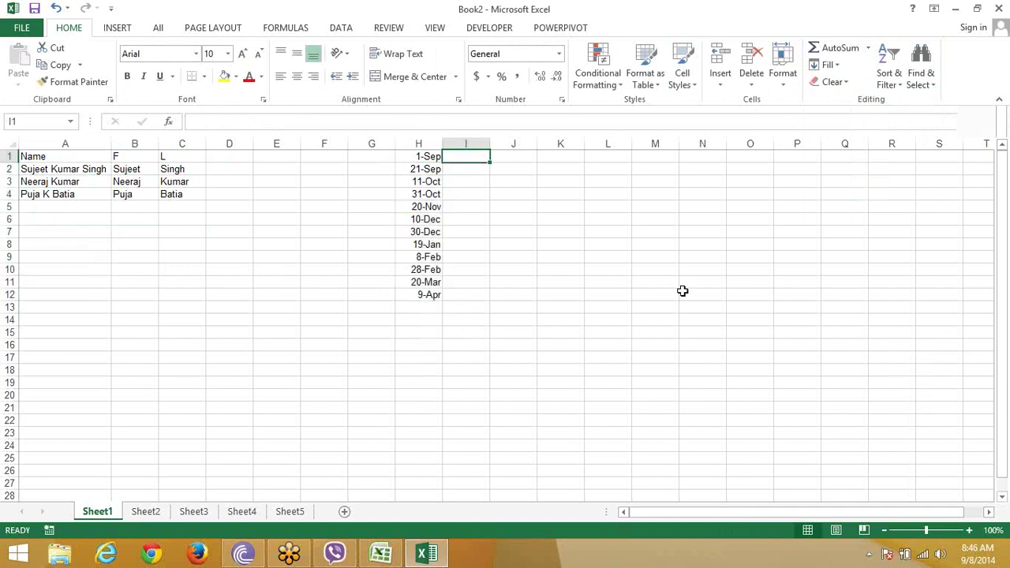
Type Sep in I1 and Flash Fill the month abbreviations down to I12
type("Sep")
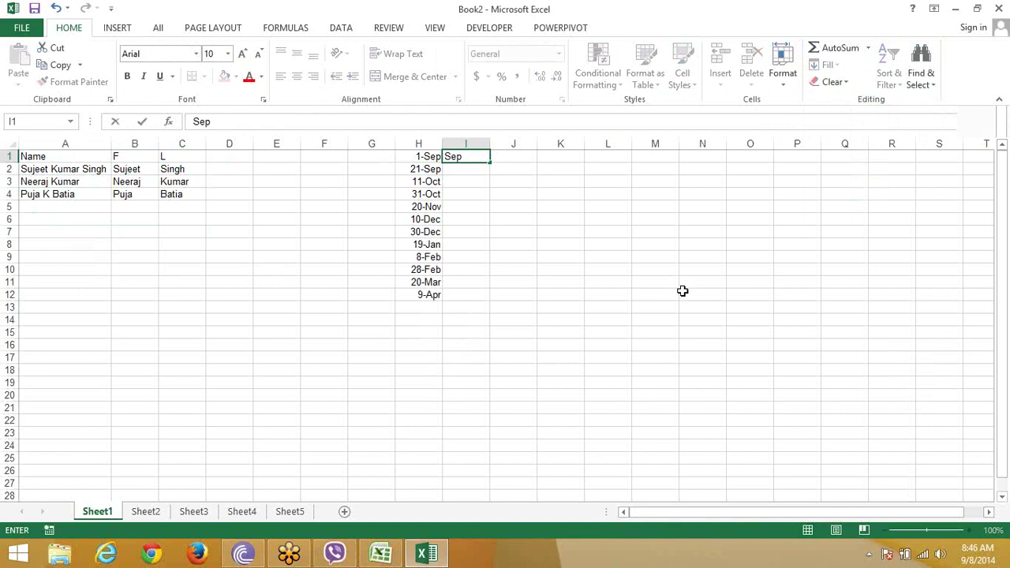
key("ctrl+Return")
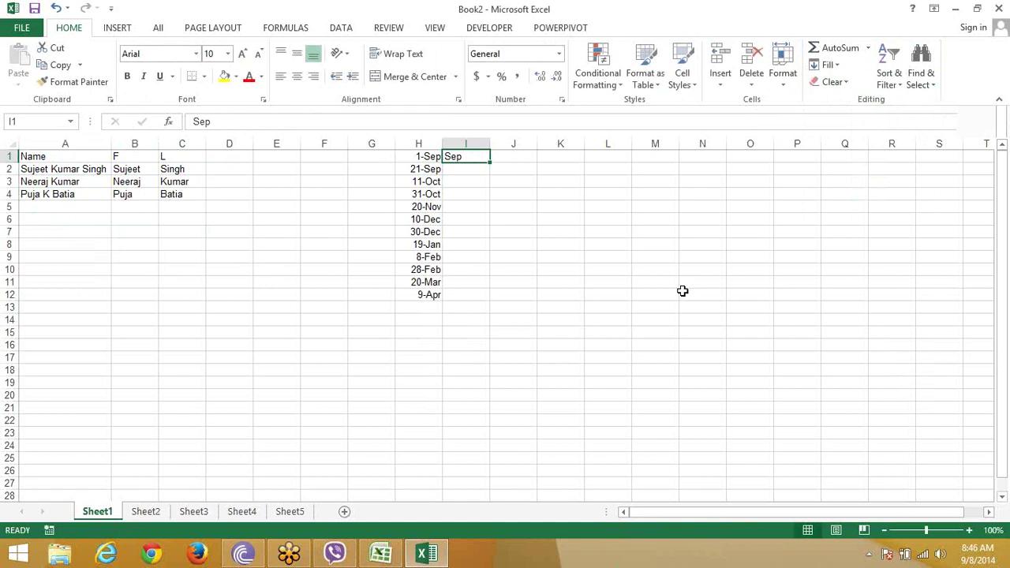
left_click(836, 66)
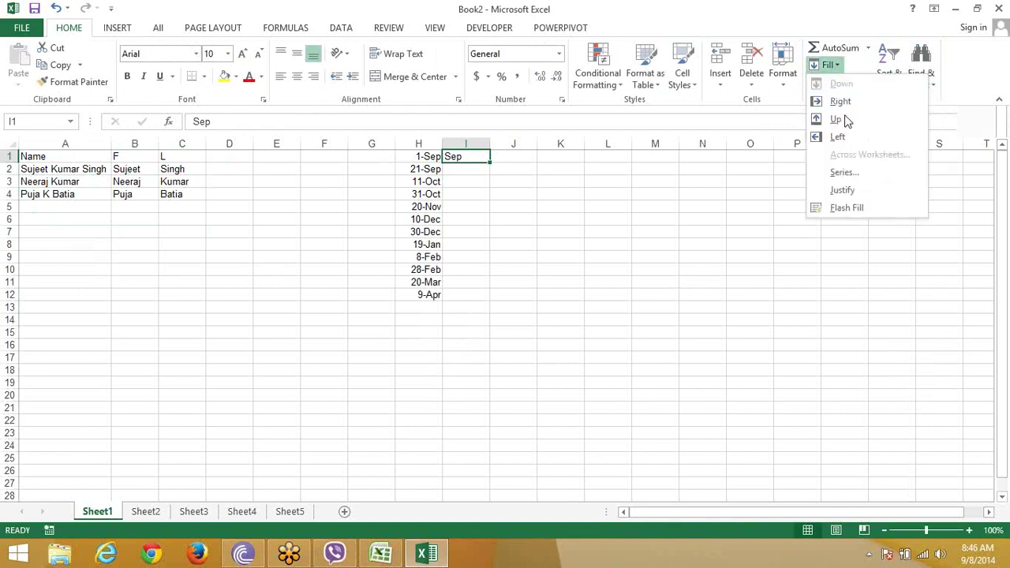
left_click(852, 208)
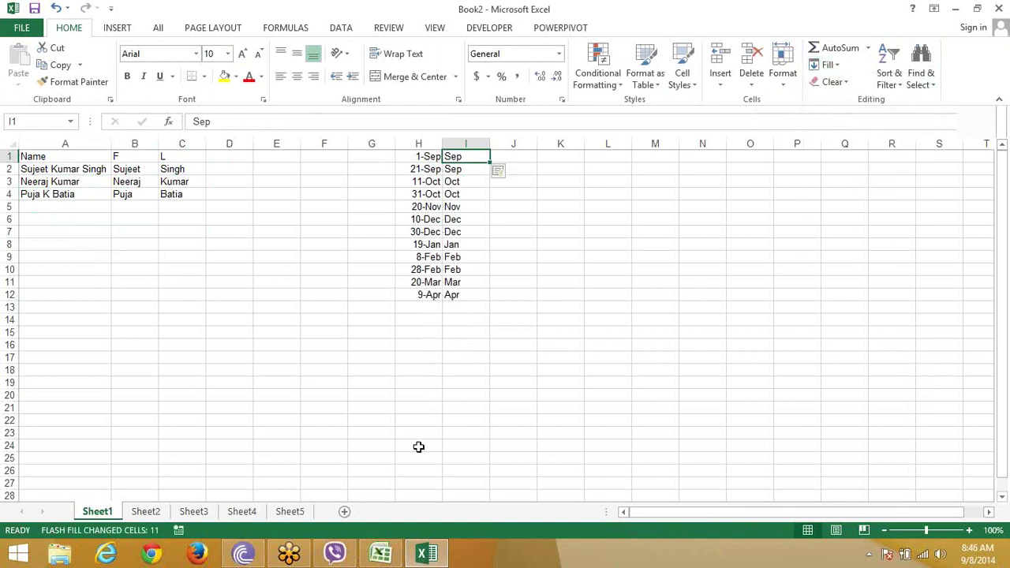
left_click(239, 165)
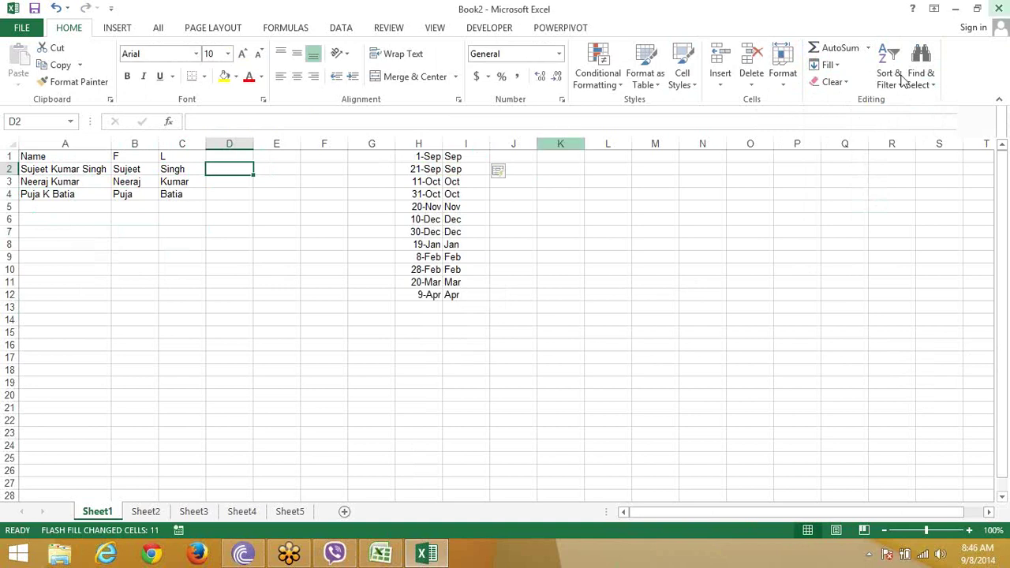
left_click(828, 65)
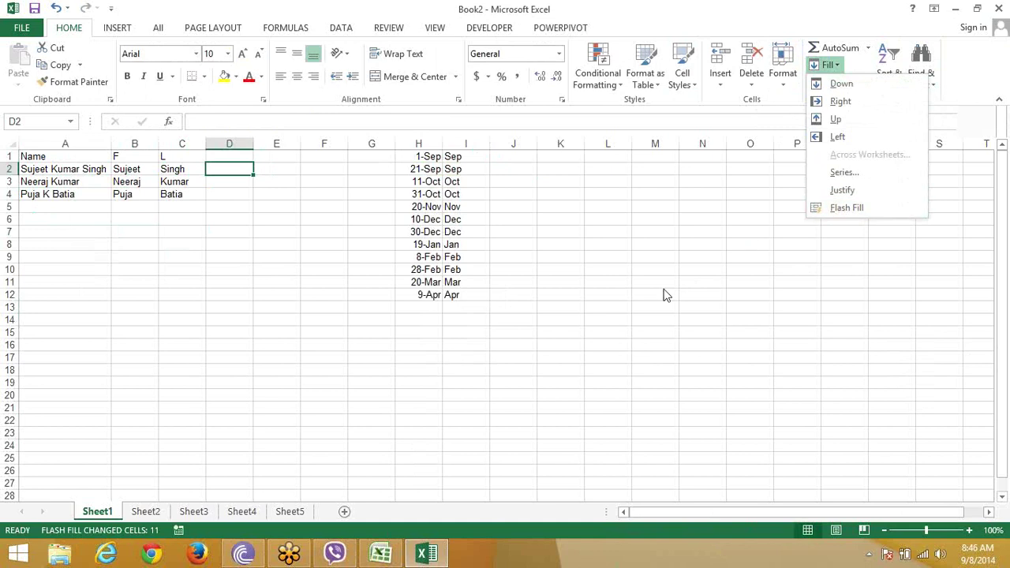
Switch to the Excel 2007 Book1 window from the taskbar
left_click(381, 554)
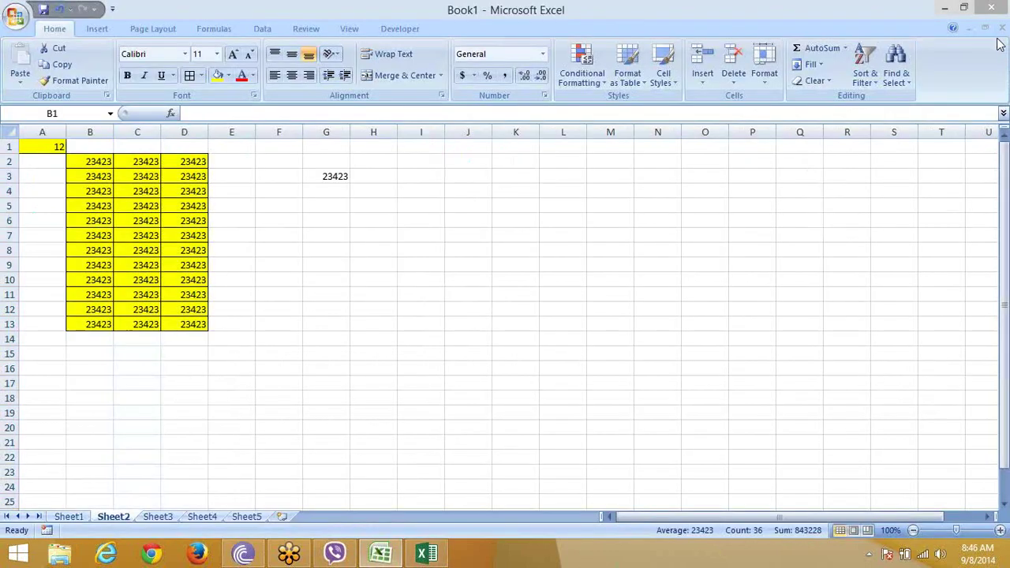